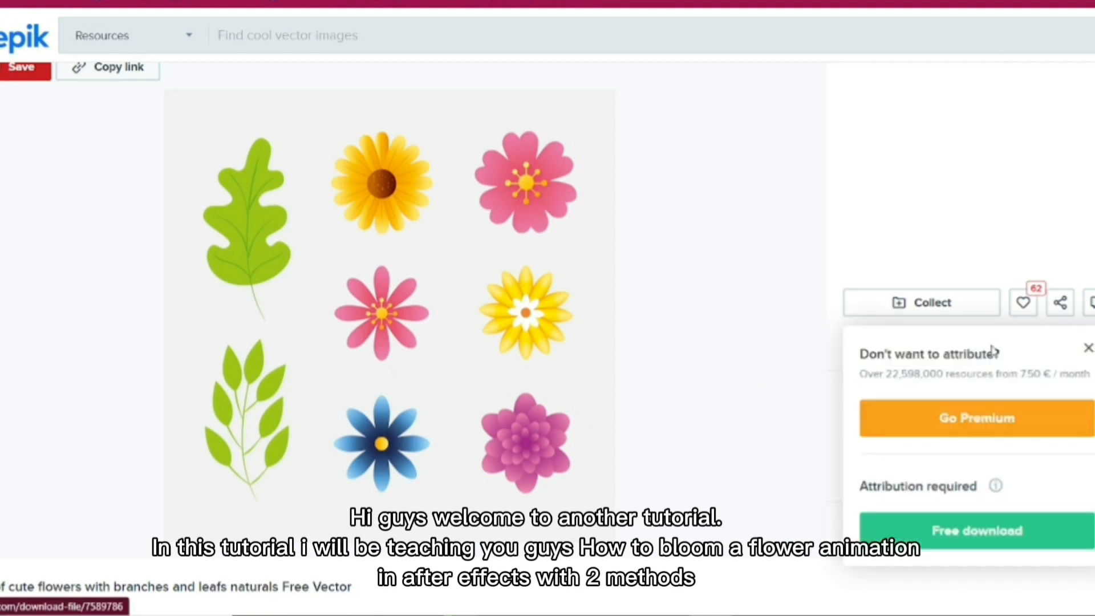
Download the free flower vector file with attribution from Freepik
click(971, 525)
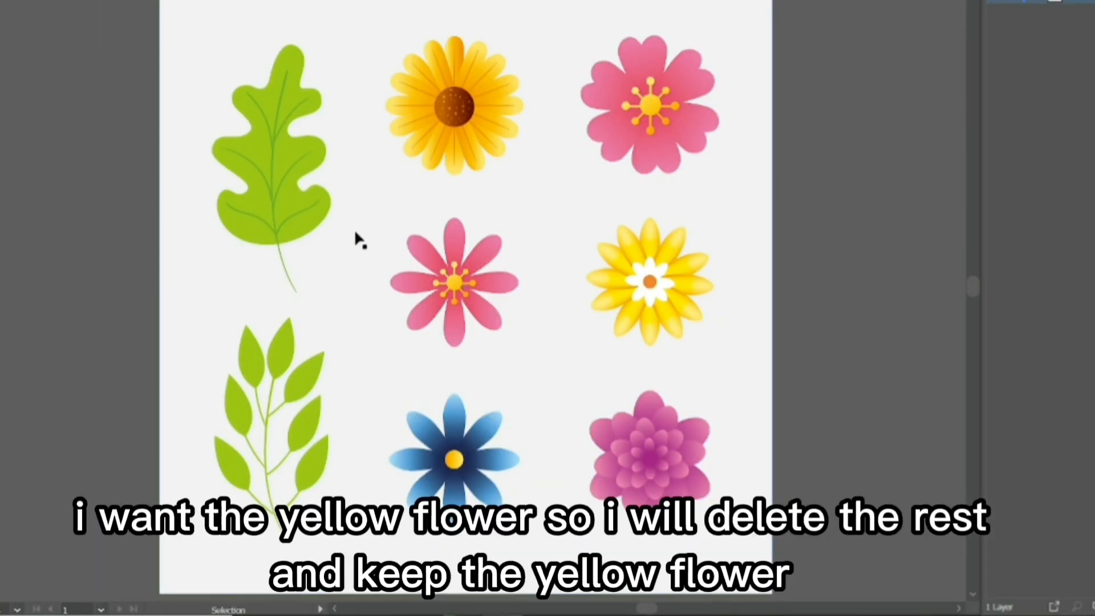
Ungroup the whole artwork so the flowers and leaves separate from the grey background
click(260, 154)
right_click(260, 154)
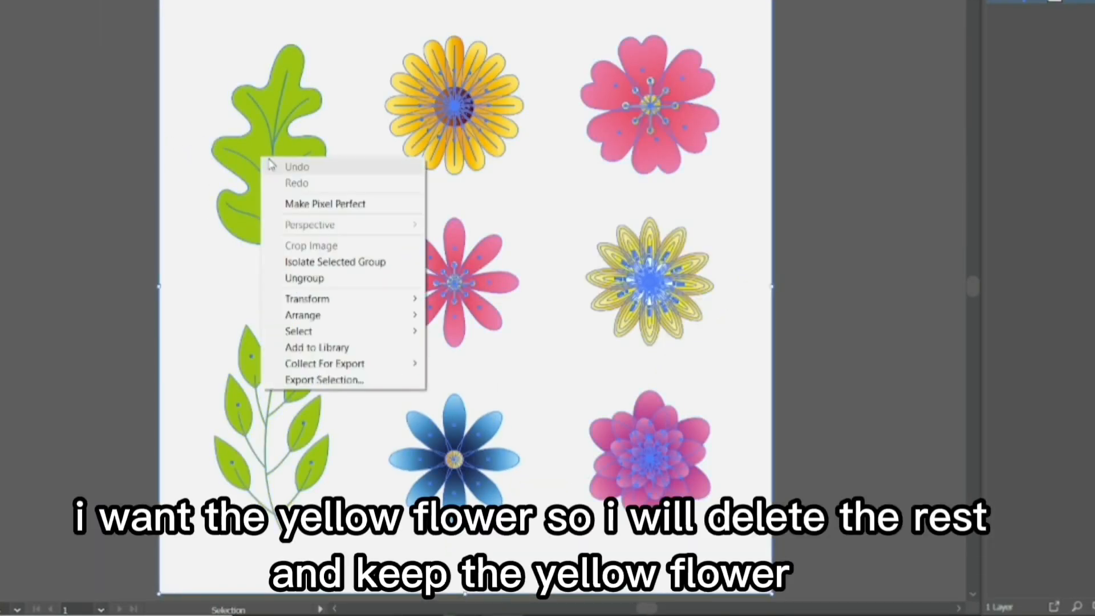
click(304, 278)
right_click(492, 281)
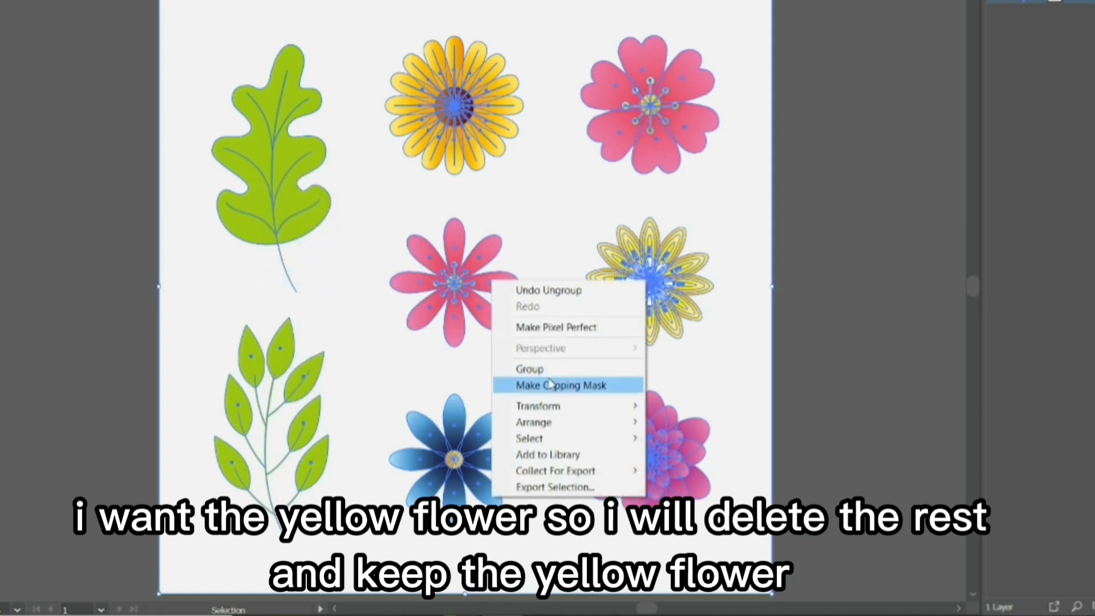
click(87, 258)
Ungroup the nested group of flowers and leaves into individual pieces and clear the selection
click(310, 194)
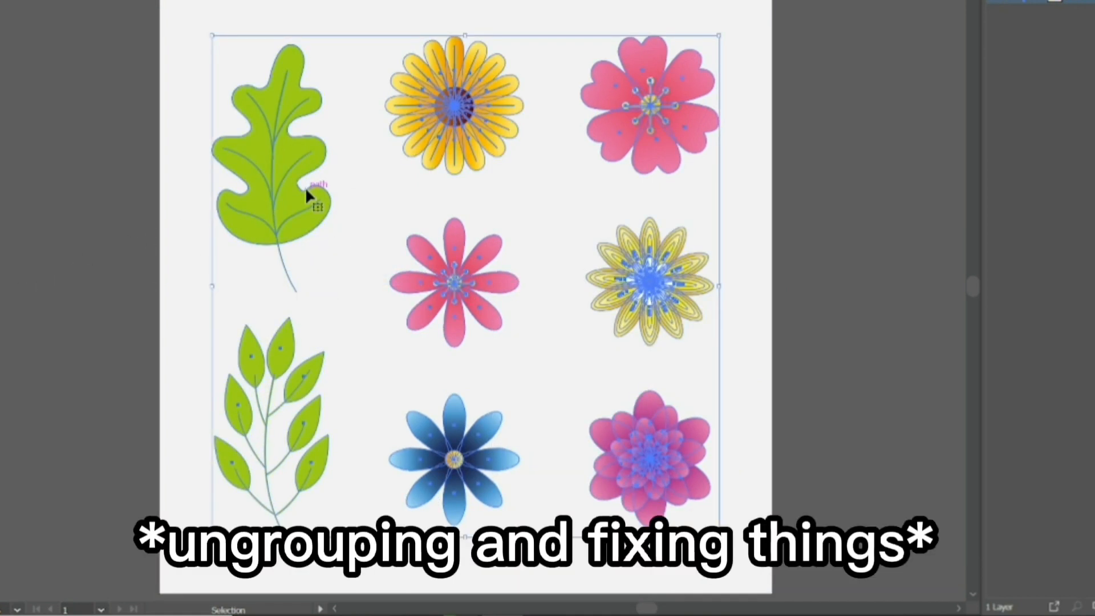
right_click(477, 262)
click(533, 381)
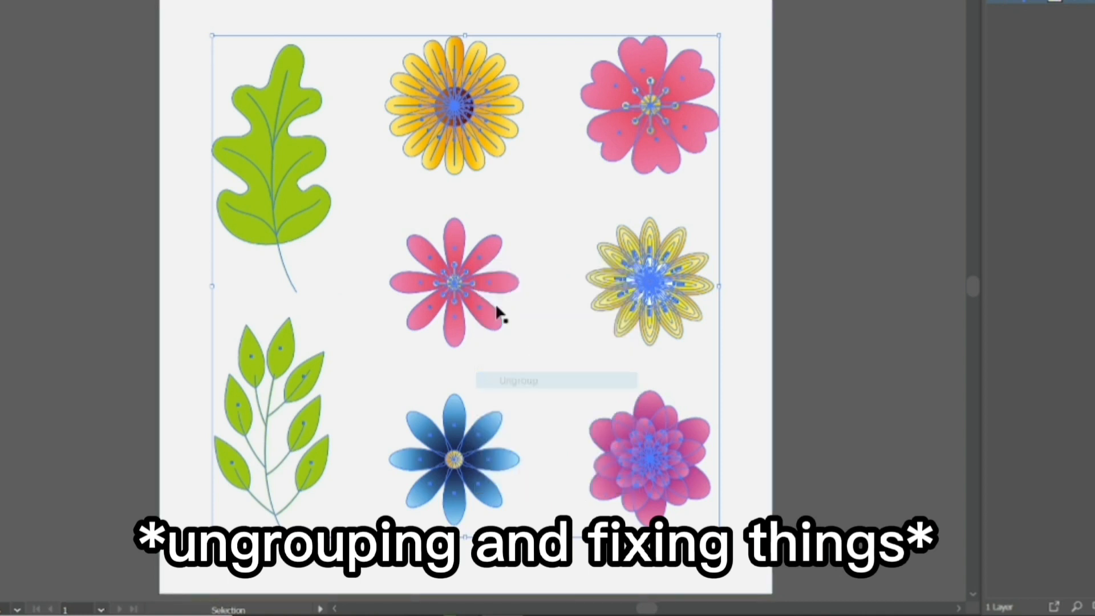
right_click(477, 292)
click(534, 399)
right_click(477, 293)
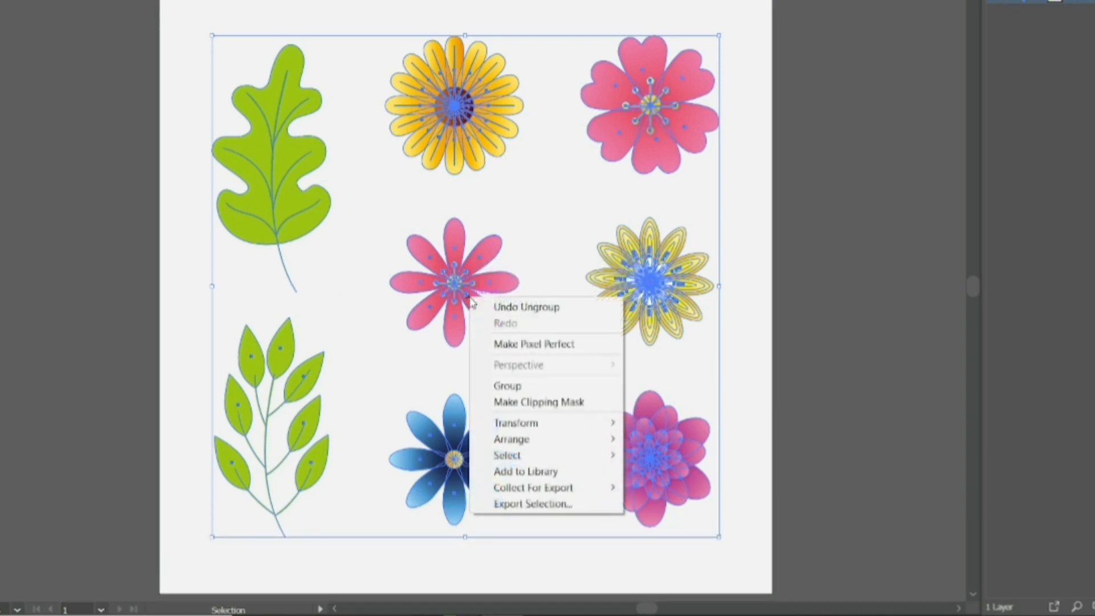
click(892, 342)
Delete the grey background, both leaf drawings and all flowers except the yellow flower with the white centre
click(354, 80)
drag(85, 29, 730, 177)
key(Delete)
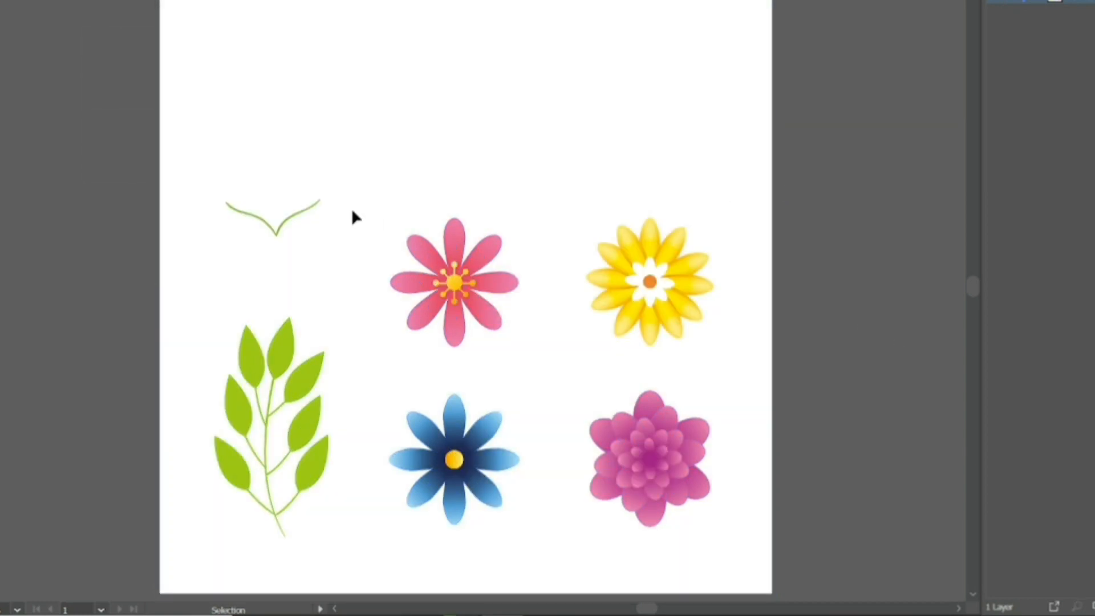
drag(114, 104, 554, 571)
key(Delete)
drag(495, 382, 871, 599)
key(Delete)
scroll(611, 268, down, 1)
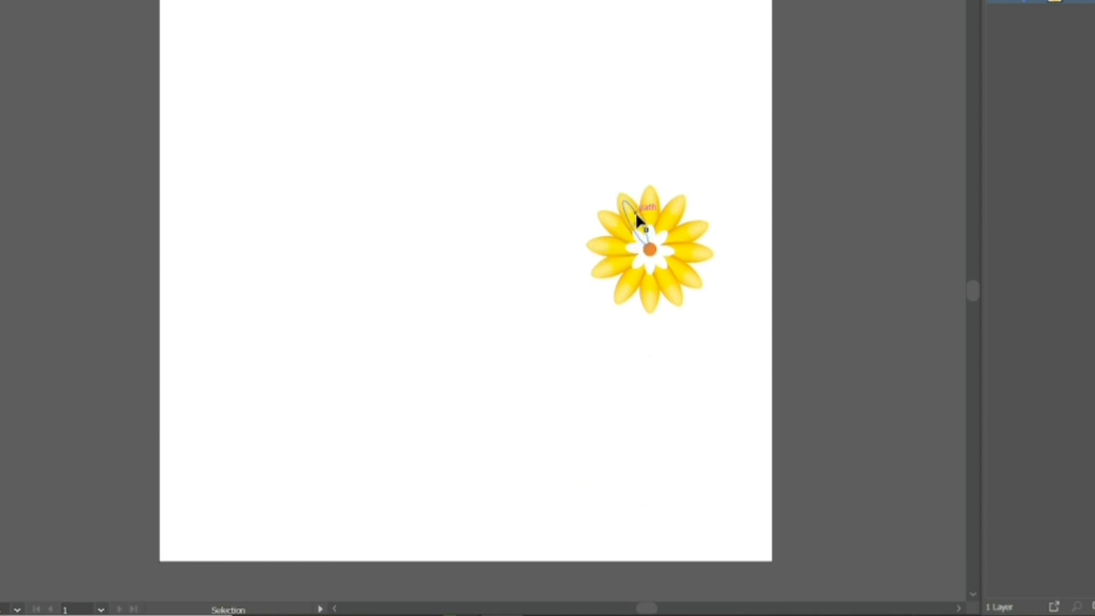
Select all parts of the yellow flower, enlarge it to about three times its size and centre it on the artboard
click(635, 212)
click(468, 165)
drag(464, 154, 833, 395)
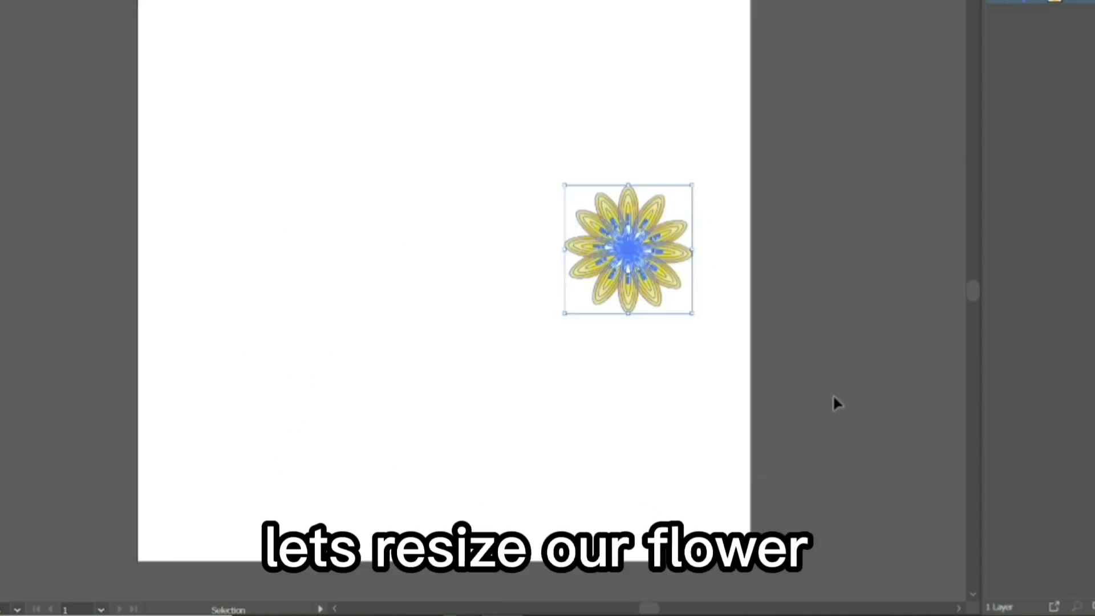
drag(903, 505, 902, 504)
click(650, 281)
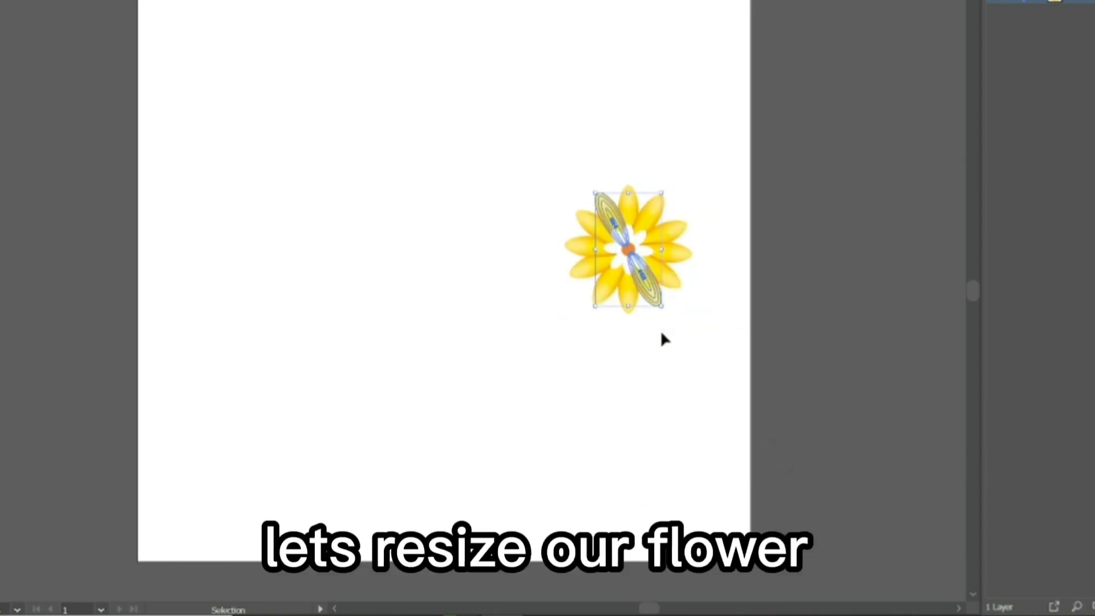
drag(661, 382, 536, 200)
key(ctrl+g)
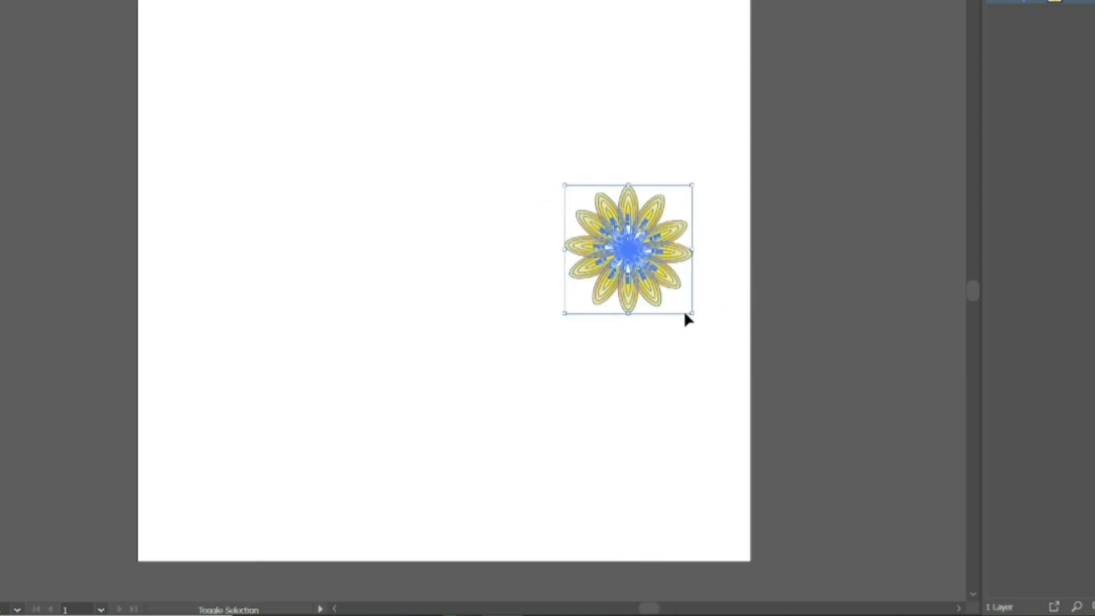
drag(685, 314, 814, 440)
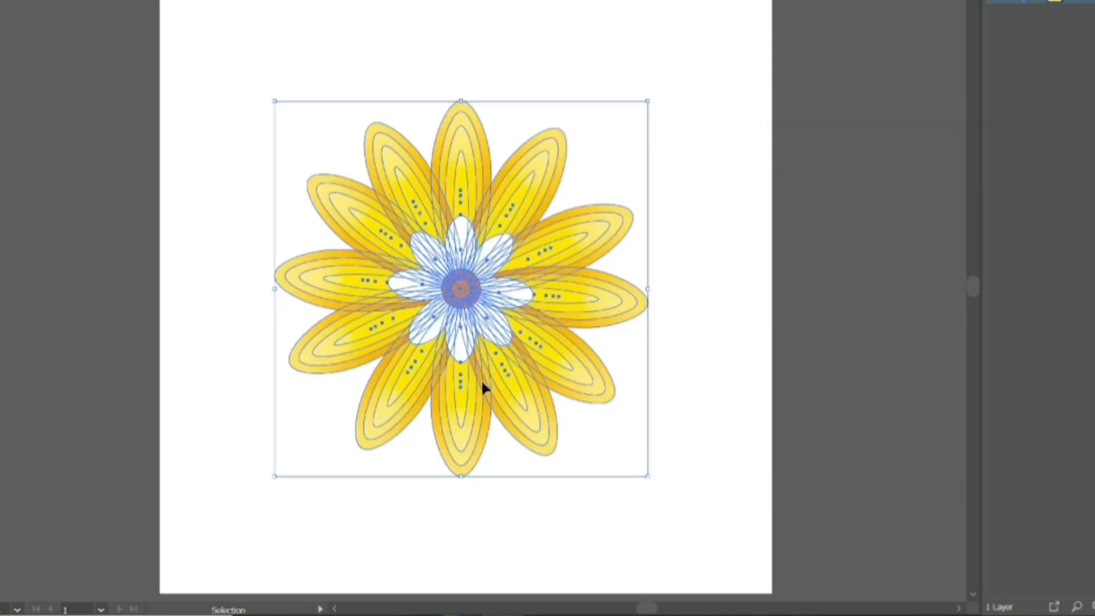
drag(481, 383, 487, 384)
click(516, 294)
click(629, 477)
click(533, 419)
shift+click(470, 433)
click(938, 346)
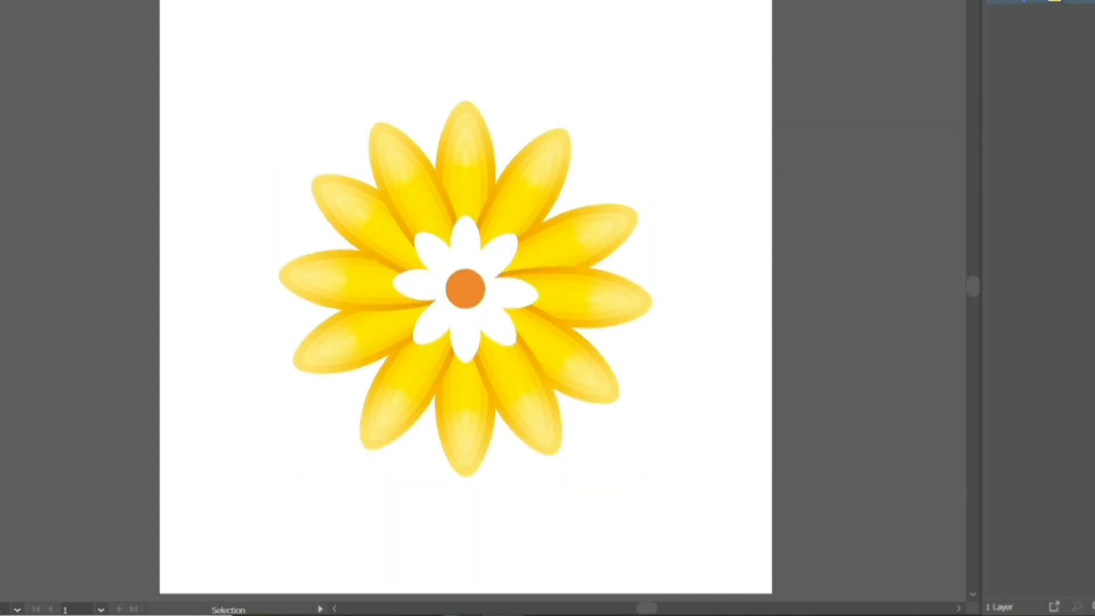
key(ctrl+l)
key(ctrl+l)
key(ctrl+l)
key(ctrl+l)
key(ctrl+l)
key(ctrl+l)
key(ctrl+l)
key(ctrl+l)
key(ctrl+l)
key(ctrl+l)
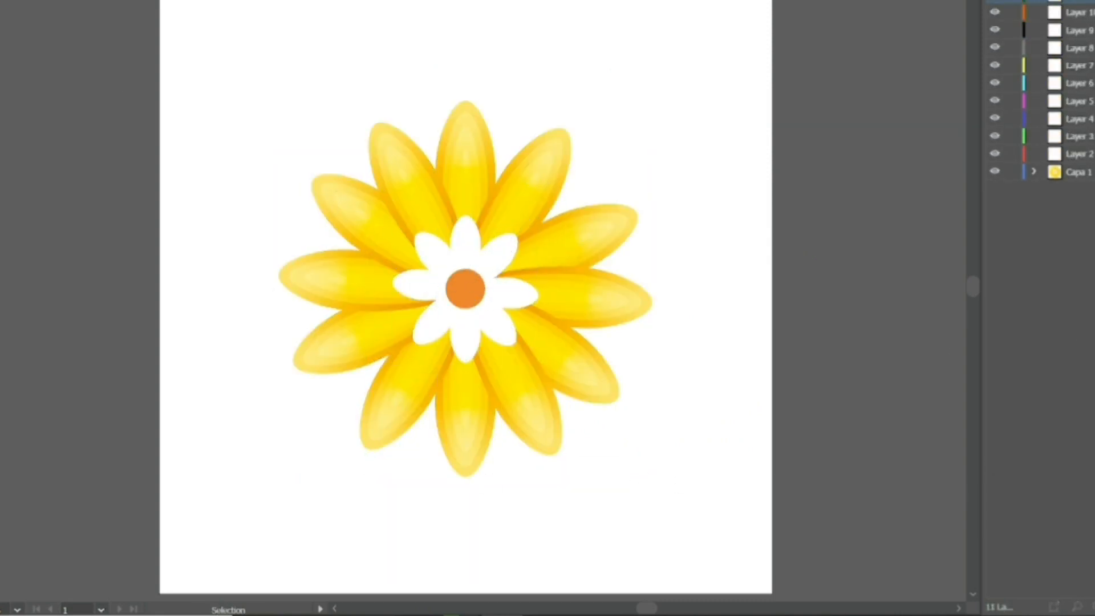
key(ctrl+z)
key(ctrl+z)
key(ctrl+z)
key(ctrl+z)
key(ctrl+z)
key(ctrl+z)
key(ctrl+z)
key(ctrl+z)
key(ctrl+z)
key(ctrl+z)
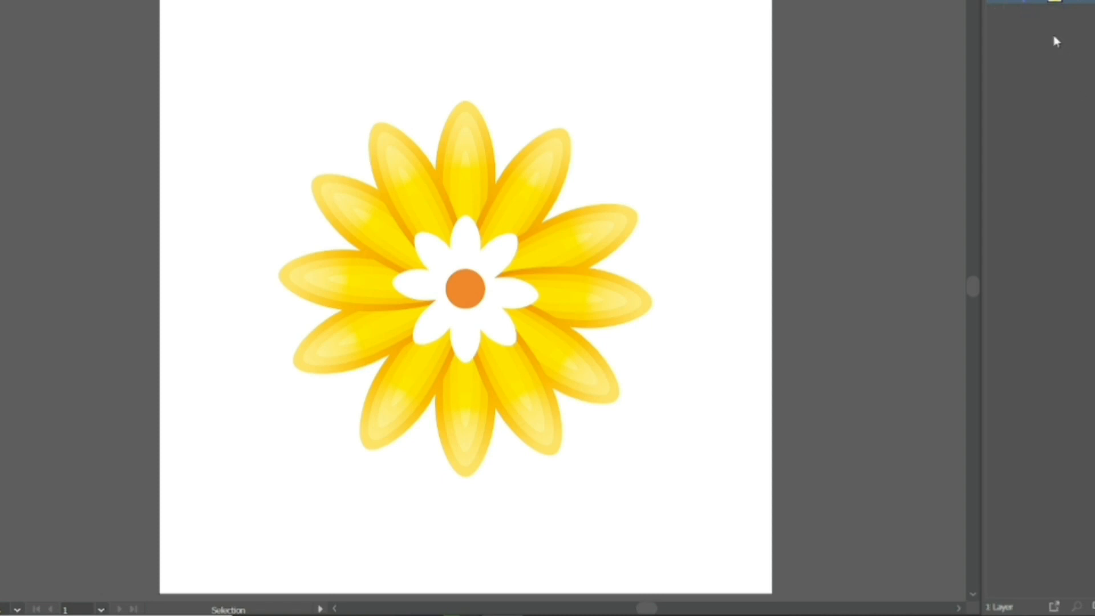
Expand the Capa 1 layer to list its groups and add six new empty layers above it
click(1037, 2)
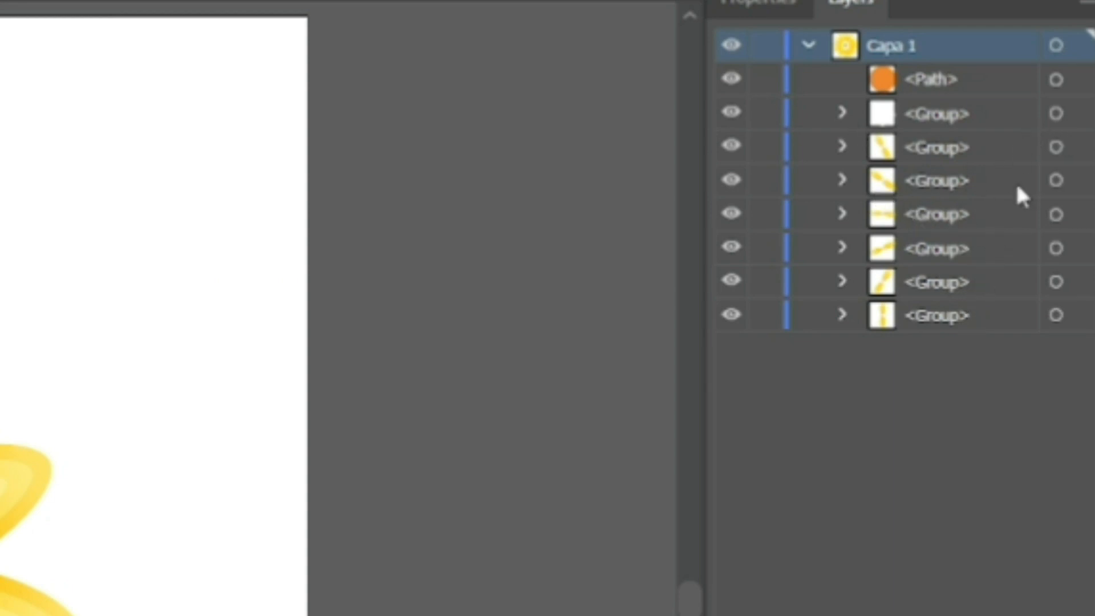
key(ctrl+l)
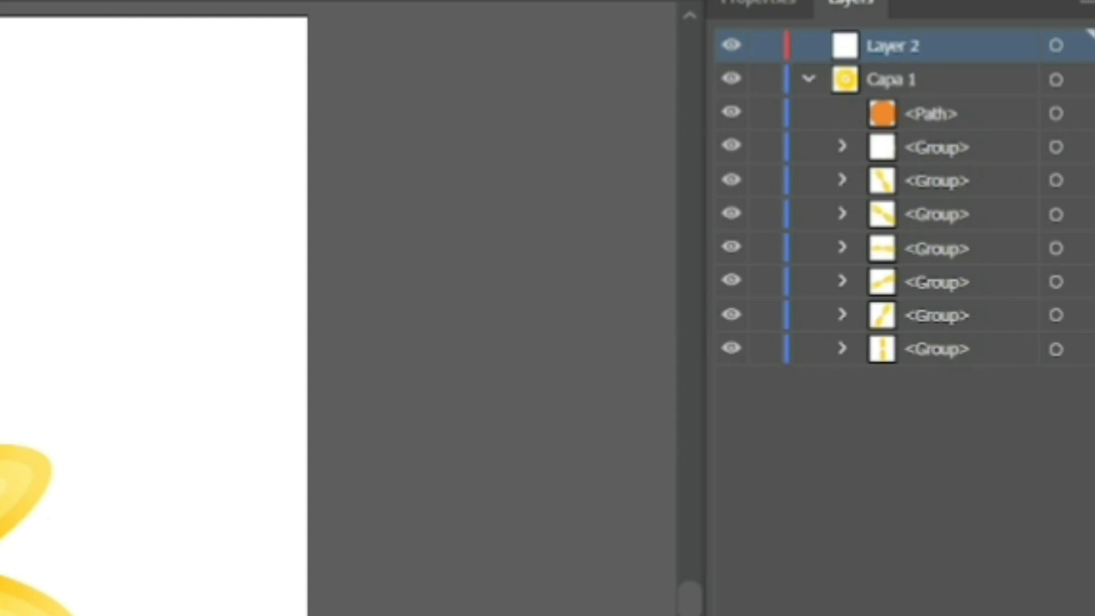
key(ctrl+l)
key(ctrl+l)
key(ctrl+l)
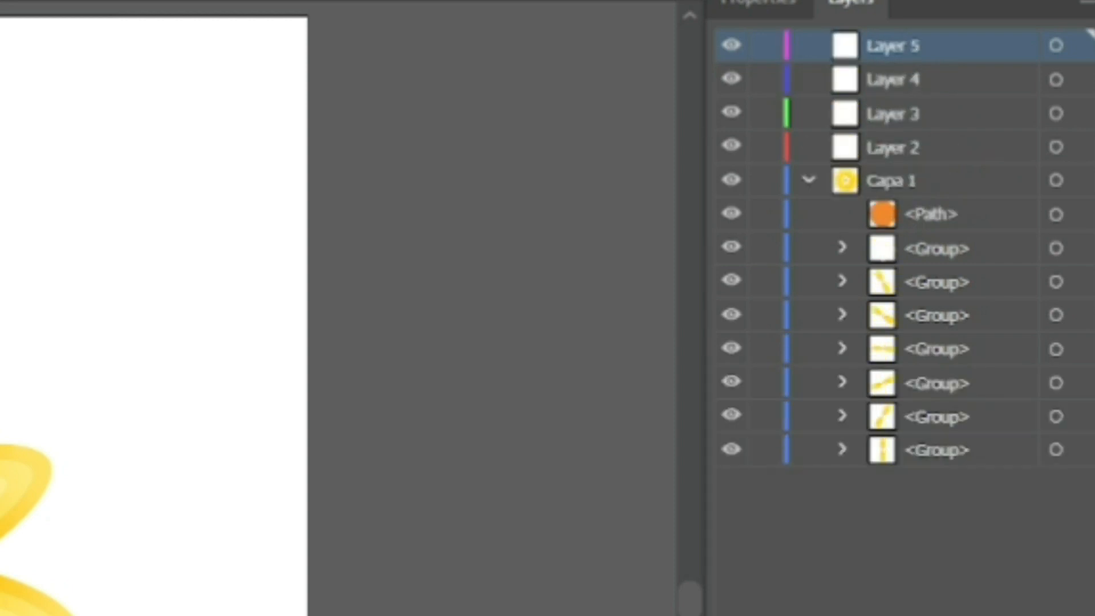
key(ctrl+l)
key(ctrl+l)
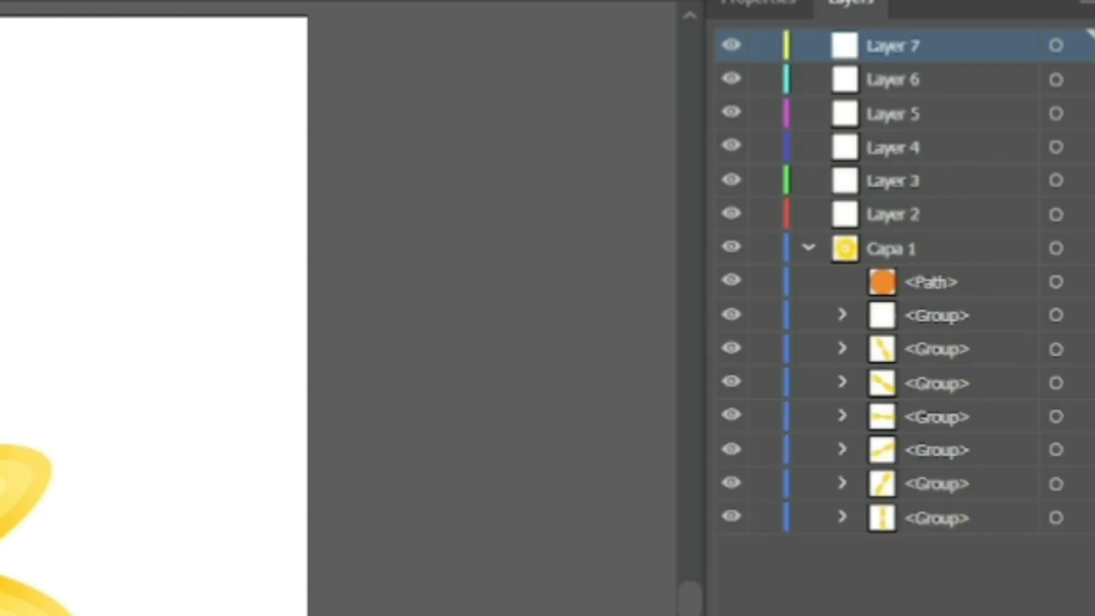
Move the six yellow petal groups from Capa 1 into Layers 2 to 7, one per layer, starting with the bottommost group
drag(948, 531, 915, 215)
drag(943, 493, 901, 182)
click(947, 460)
drag(946, 470, 903, 150)
drag(925, 426, 879, 127)
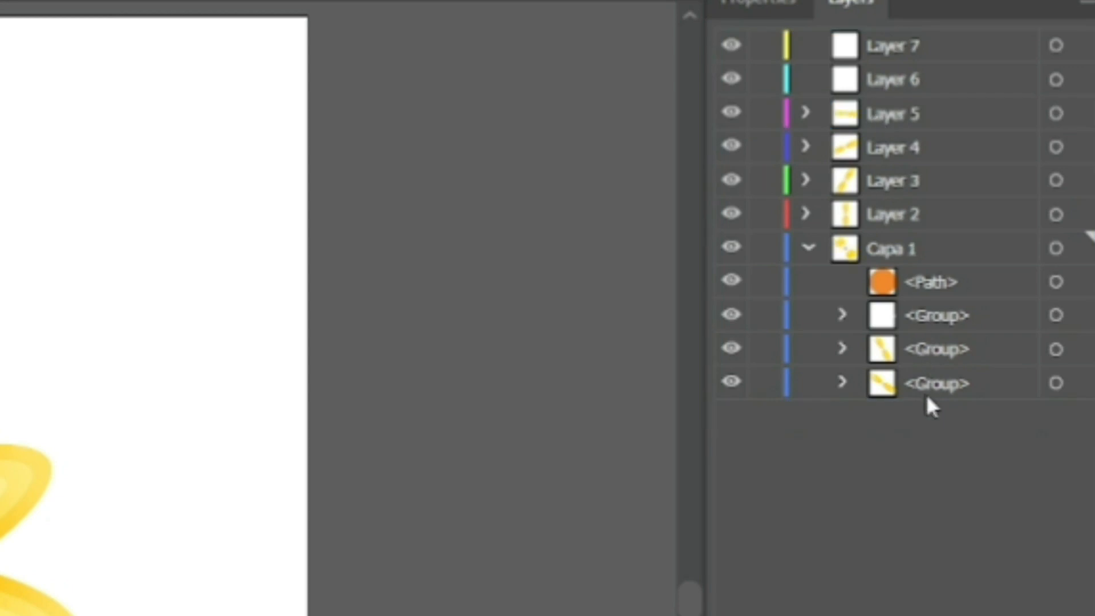
drag(929, 383, 874, 78)
drag(958, 347, 919, 46)
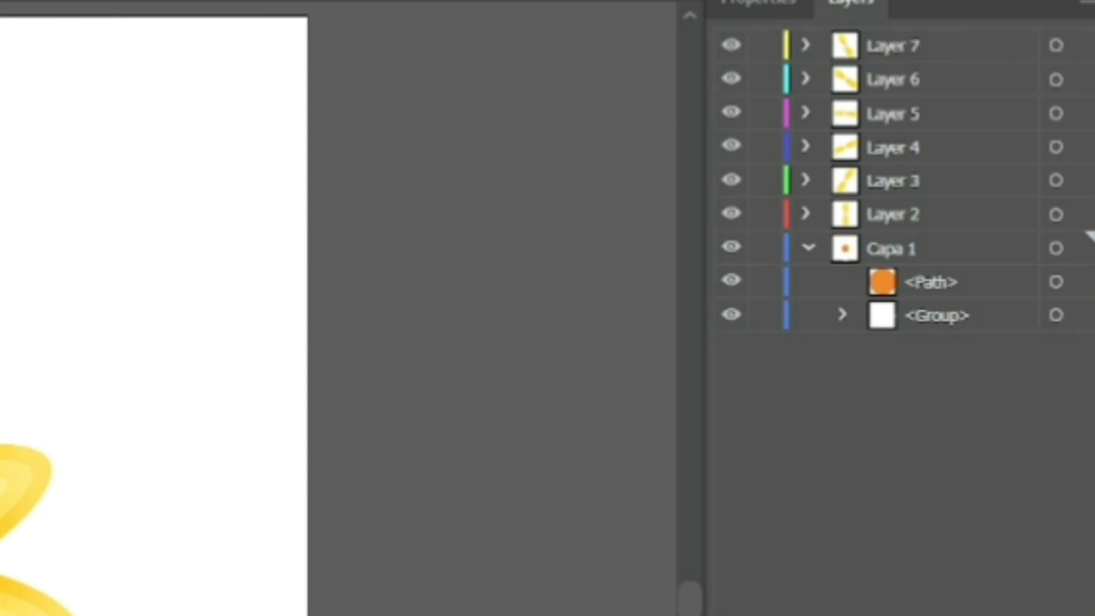
Examine the remaining flower centre by switching the visibility of all layers and of the orange circle off and on
click(1056, 282)
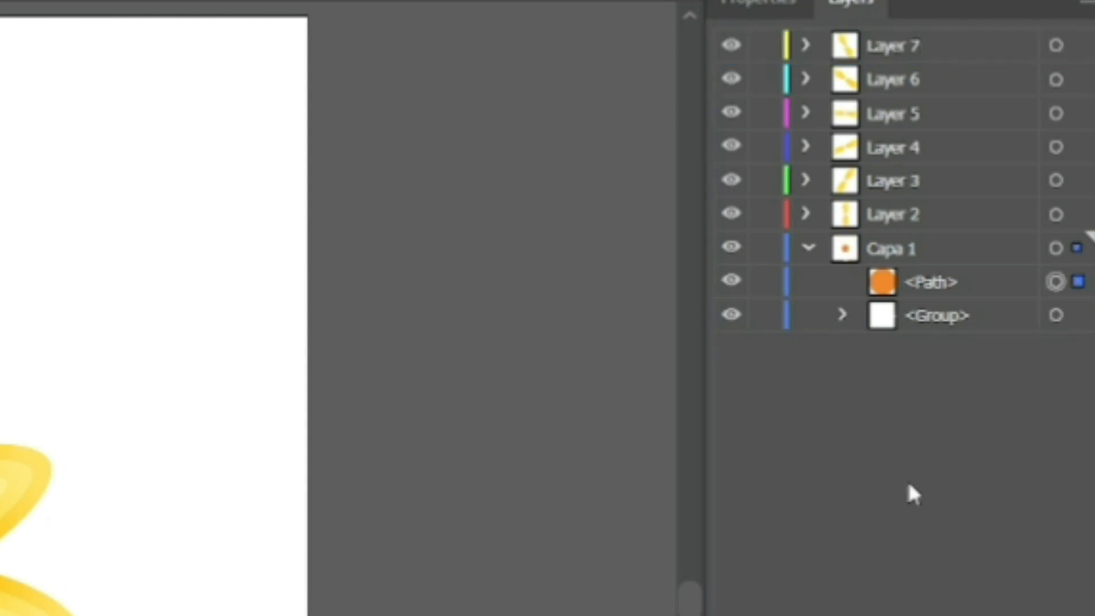
click(941, 315)
click(936, 281)
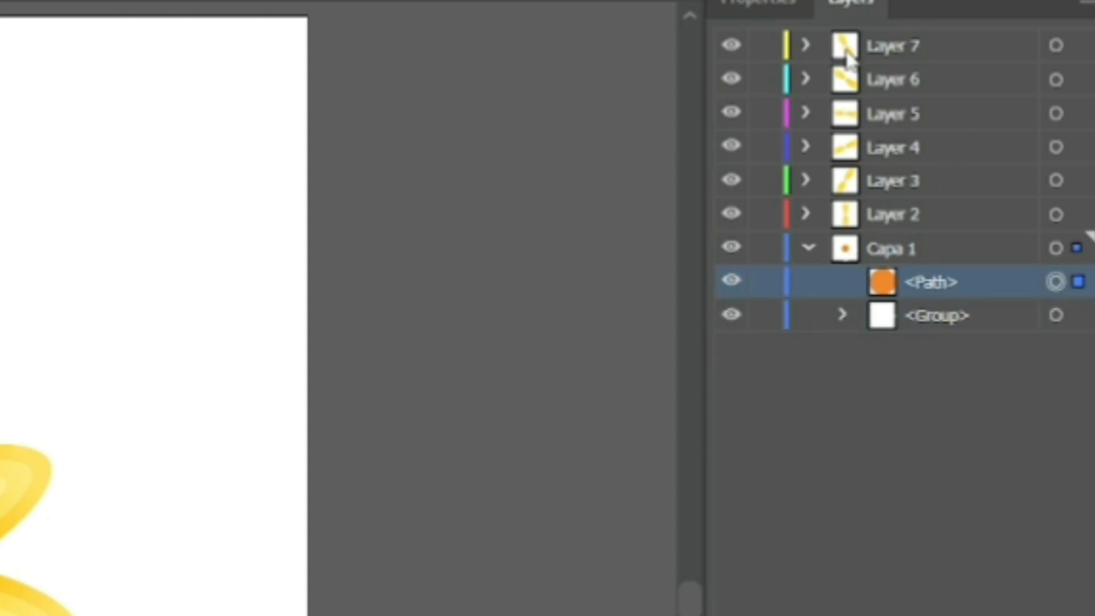
drag(732, 51, 757, 274)
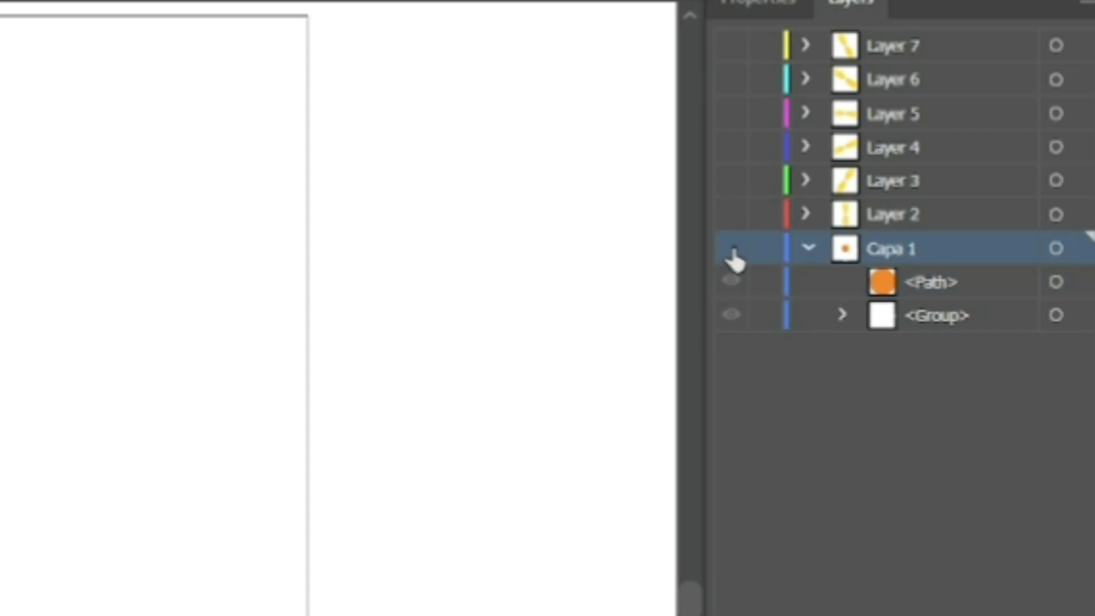
drag(734, 254, 731, 46)
click(727, 290)
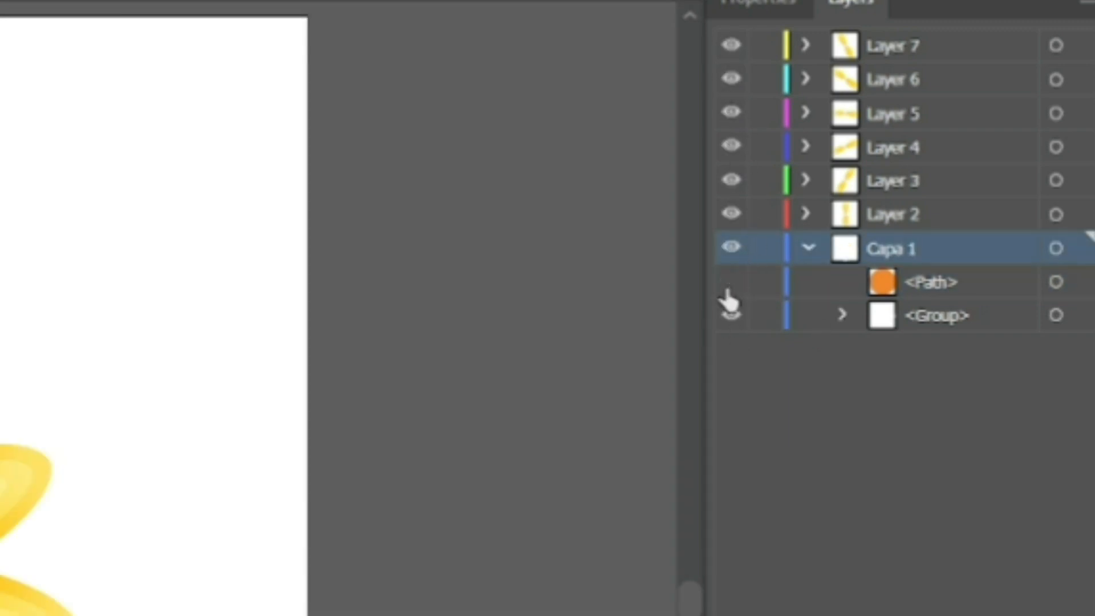
click(727, 290)
click(727, 291)
click(728, 290)
click(730, 281)
click(726, 290)
click(727, 290)
click(727, 290)
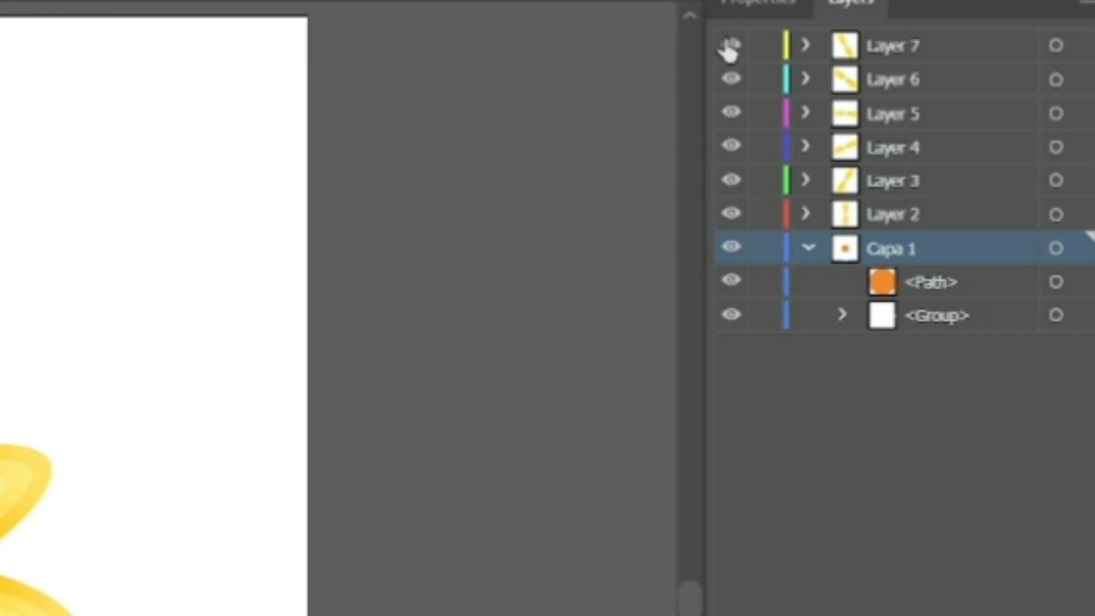
Group the orange circle with the white petals, hiding Layers 2 to 7 while selecting and showing them again
drag(730, 47, 743, 215)
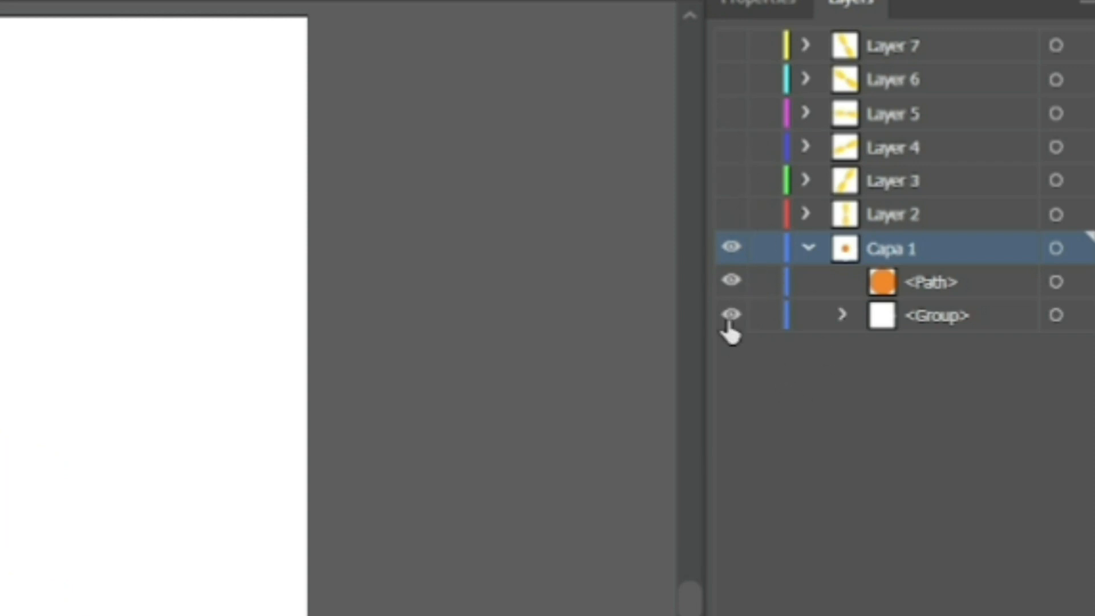
drag(7, 422, 0, 615)
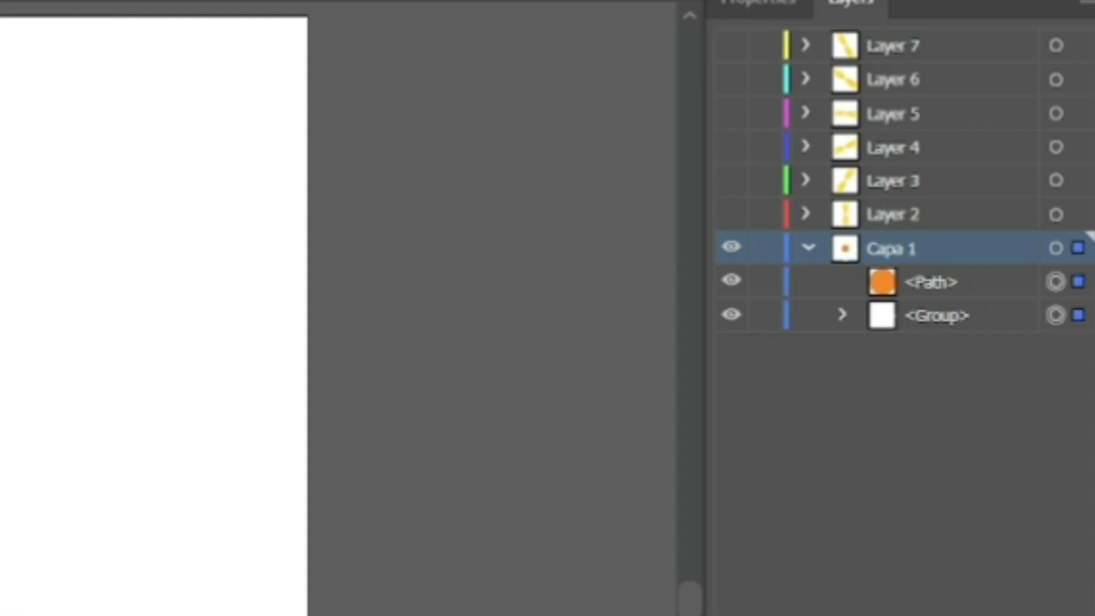
key(ctrl+g)
key(ctrl+shift+a)
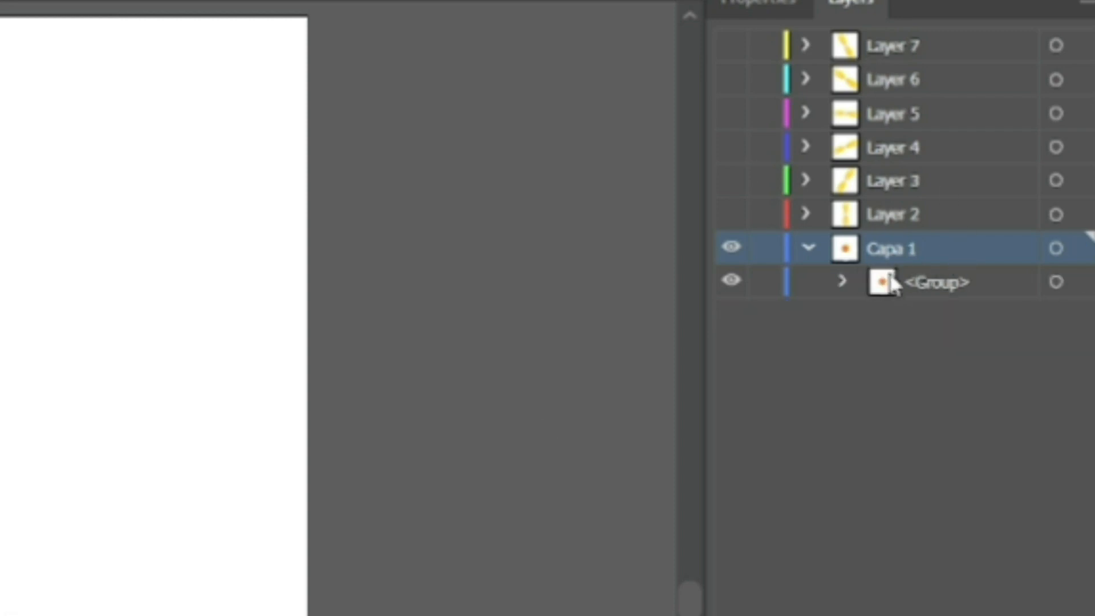
drag(732, 226, 729, 43)
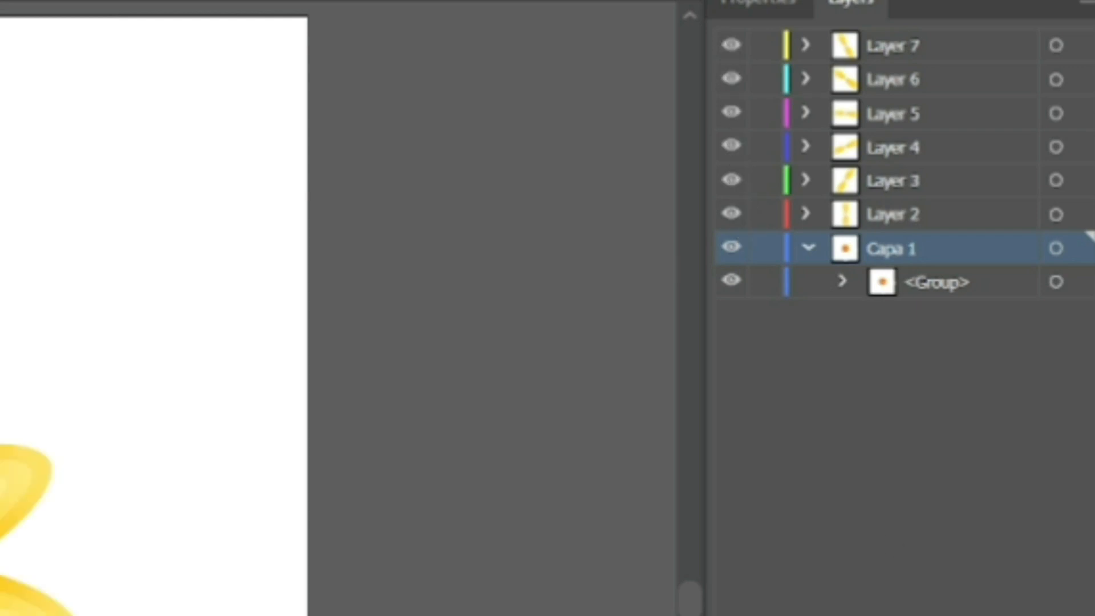
Add another layer, place it above Layer 7 and move the flower centre group from Capa 1 into it
key(ctrl+l)
drag(938, 246, 915, 30)
click(941, 224)
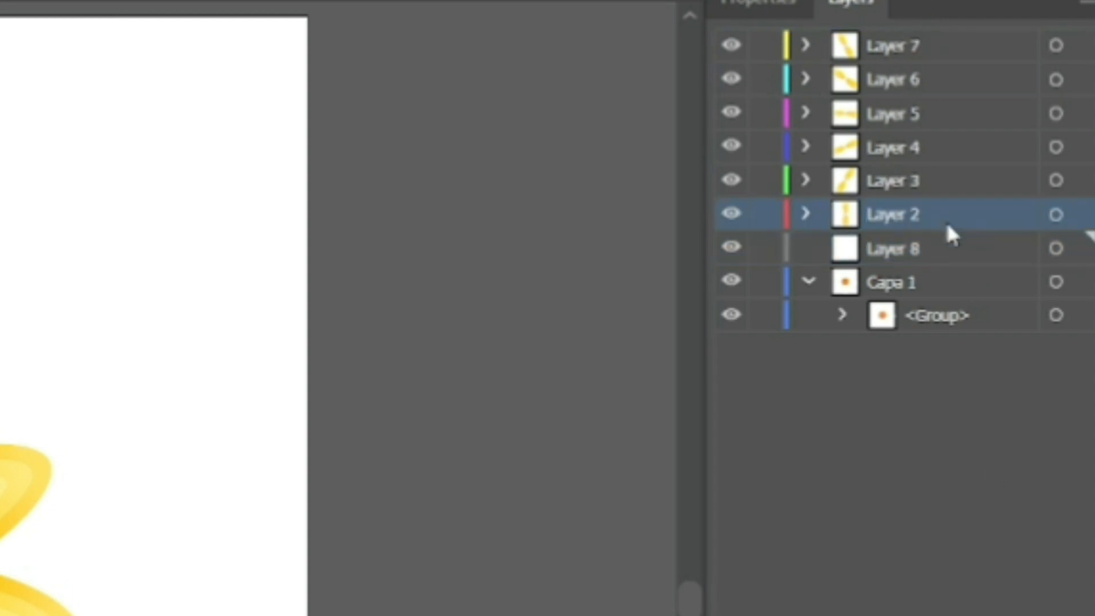
drag(949, 249, 928, 33)
drag(968, 319, 968, 46)
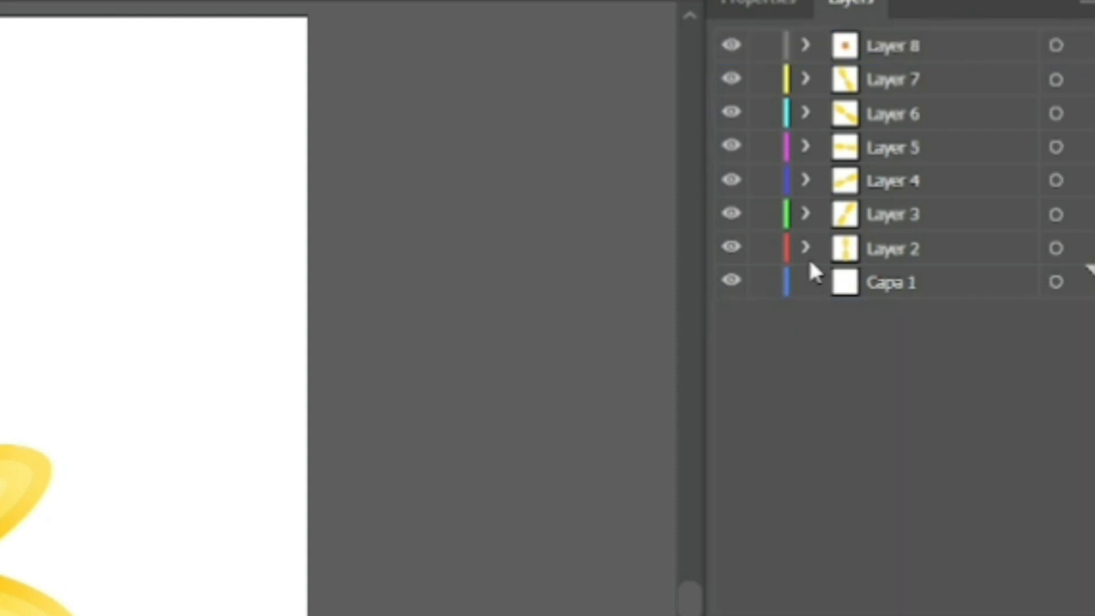
Select the contents of Layers 2 through 7 one after another to check which petals each layer holds
click(1087, 235)
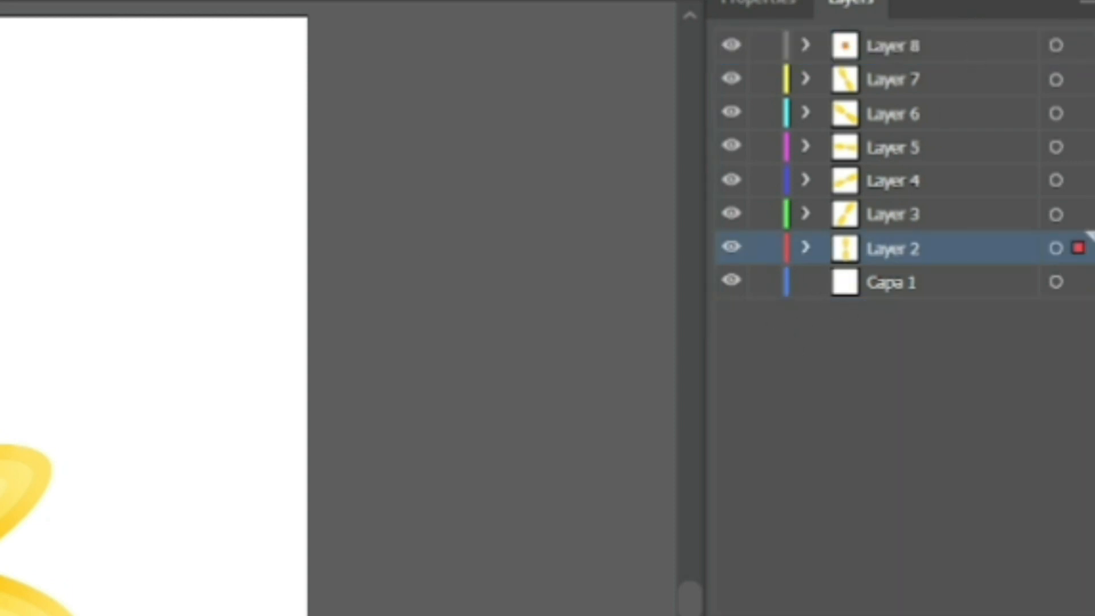
click(1083, 215)
click(1084, 181)
click(1083, 147)
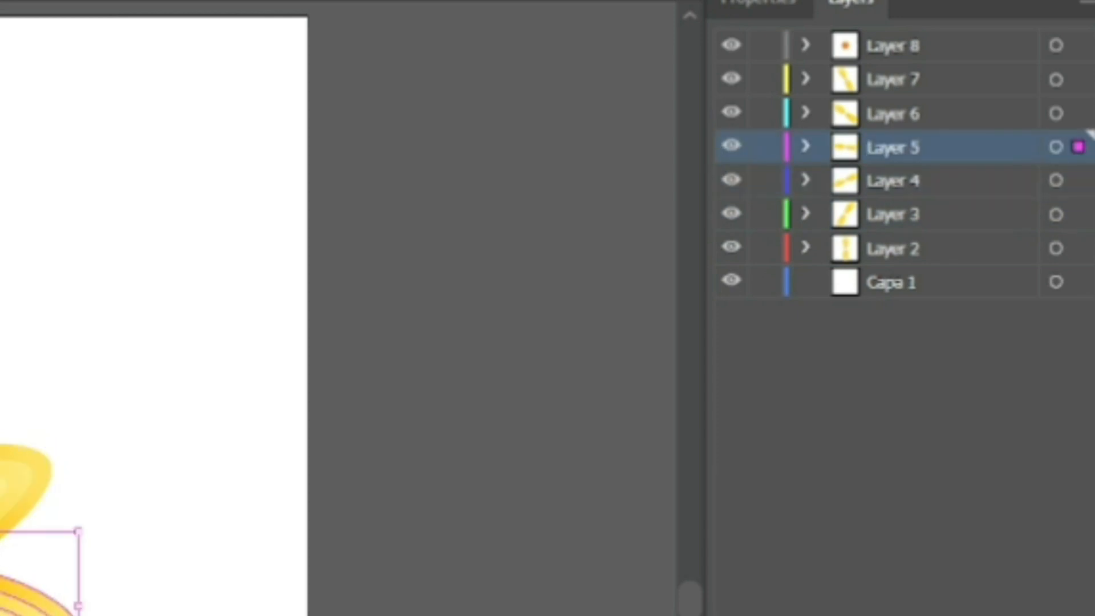
click(1084, 113)
click(1084, 79)
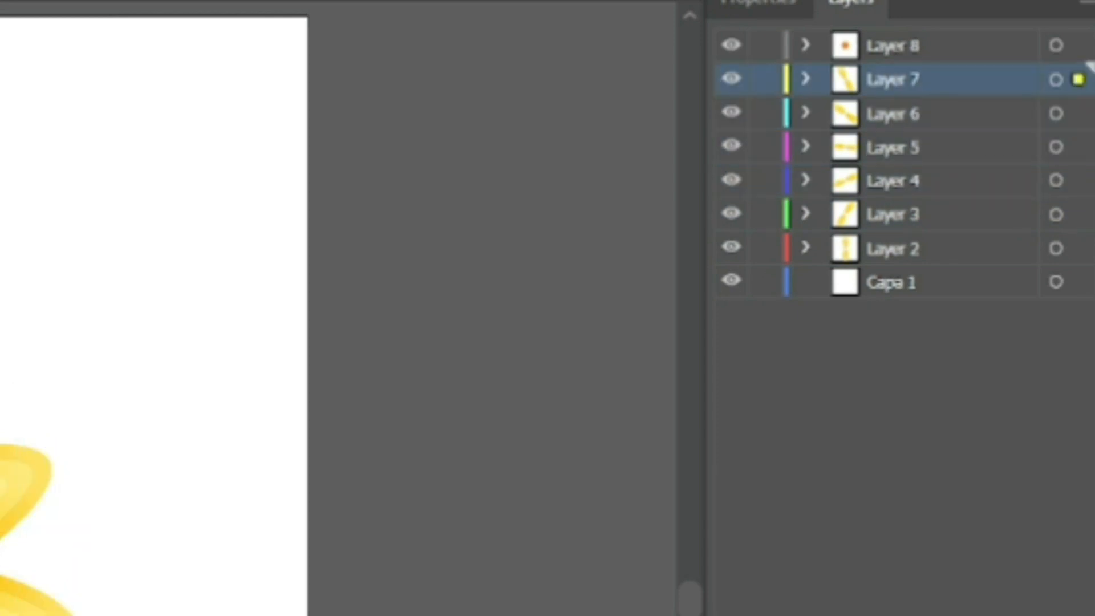
Check which artwork belongs to the individual layers, from Layer 2 up to Layer 8, by selecting their contents
click(1083, 248)
click(1084, 214)
click(6, 485)
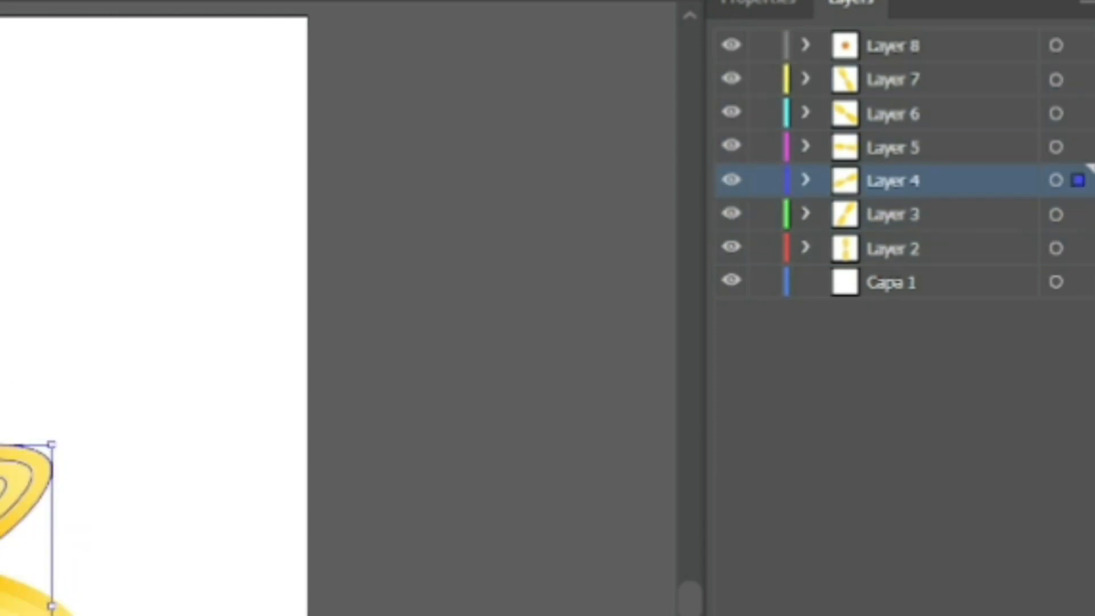
click(9, 601)
click(3, 613)
click(1078, 79)
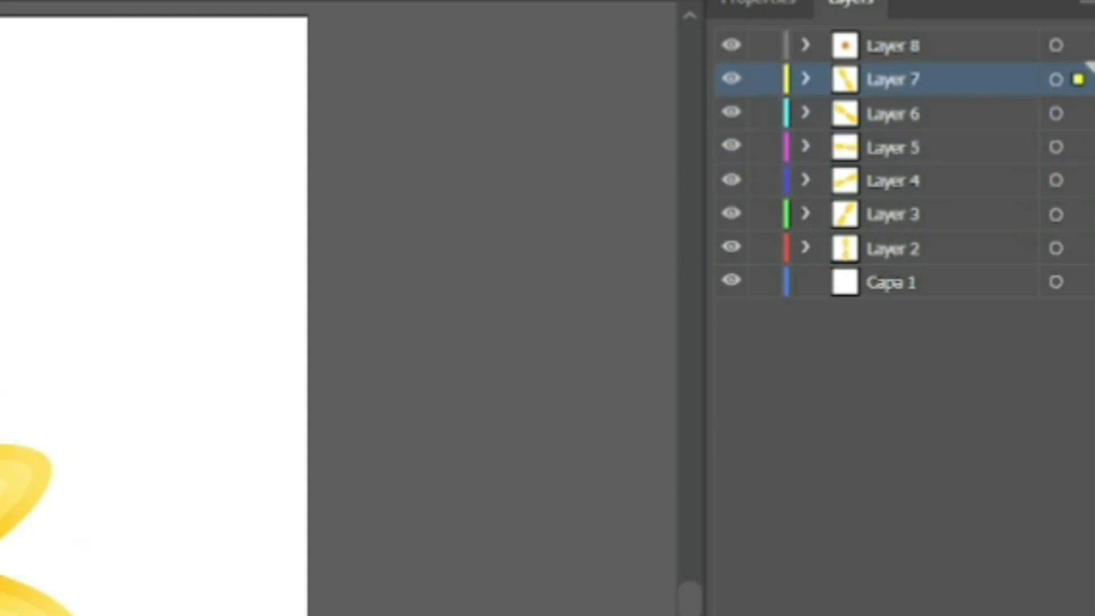
click(1078, 45)
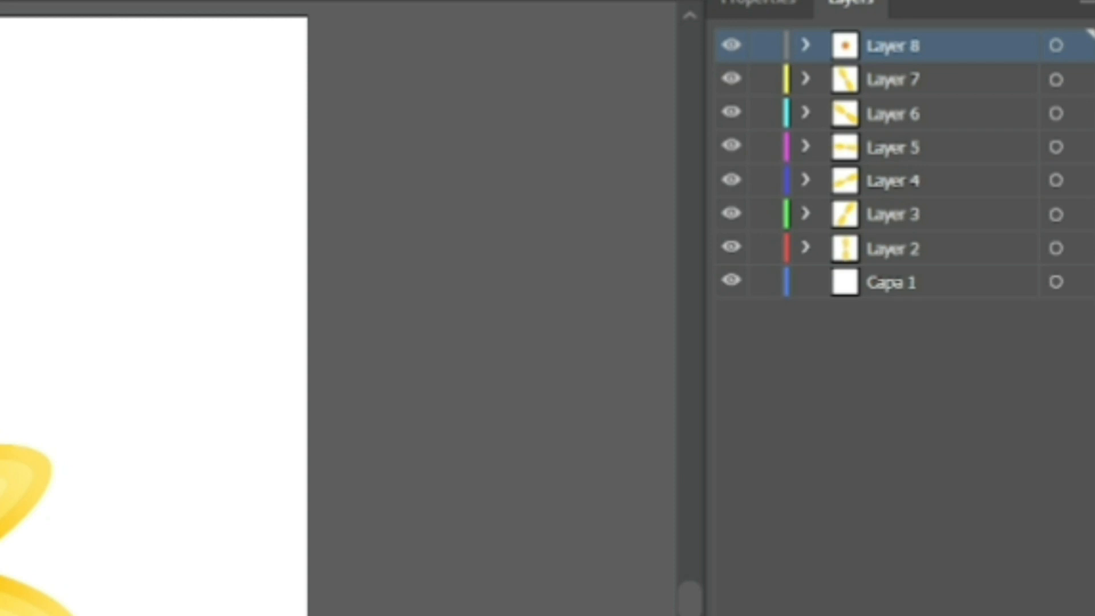
Delete the empty Capa 1 layer from the flower document
click(900, 285)
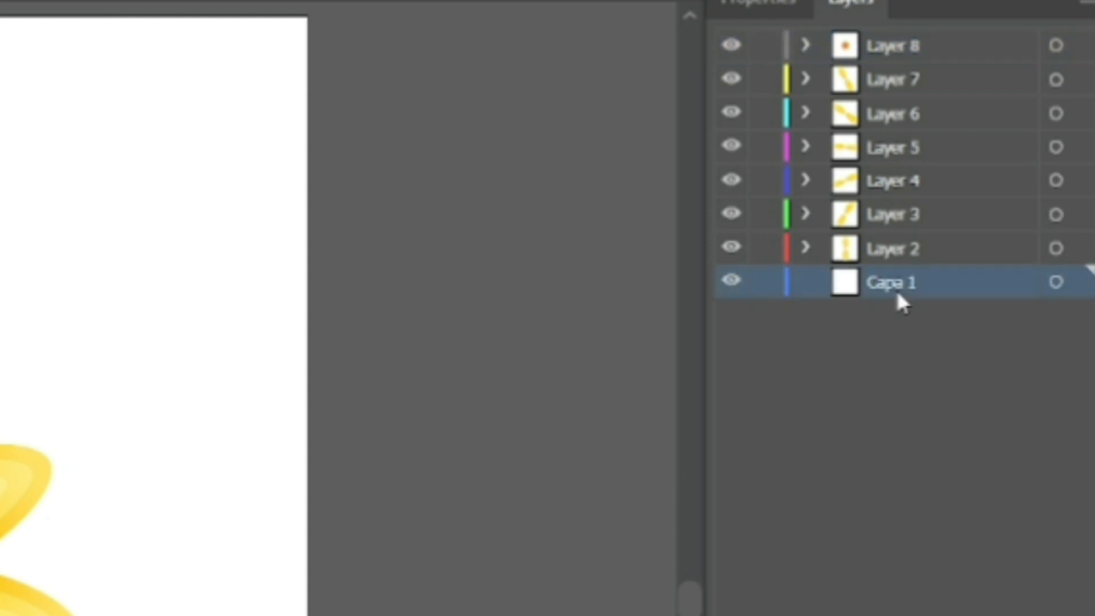
click(901, 457)
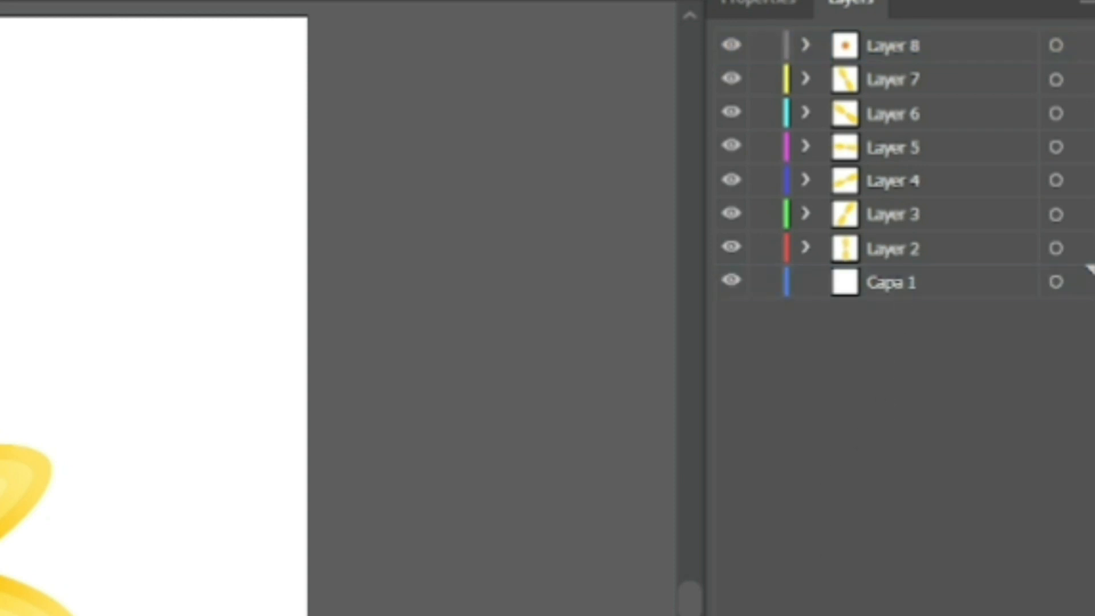
click(968, 298)
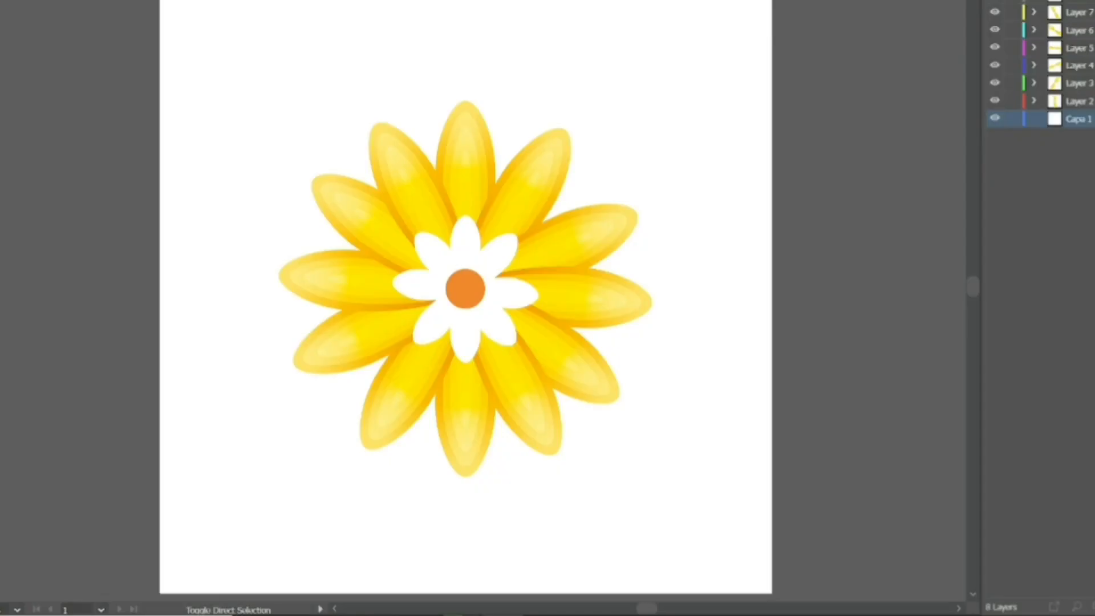
key(Delete)
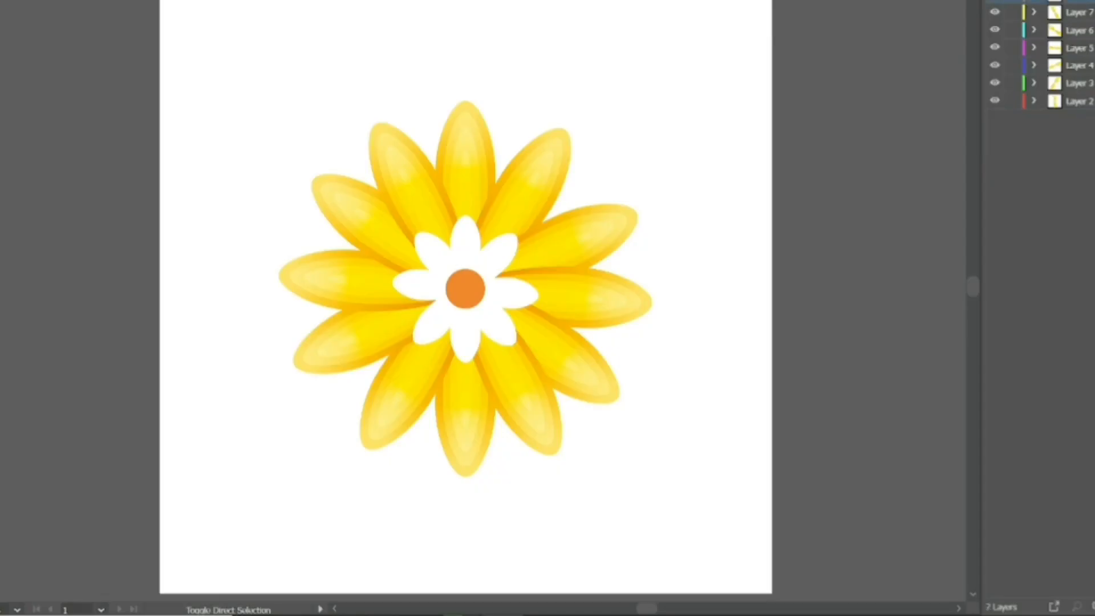
Save the layered flower as an Adobe Illustrator file named flor
key(ctrl+shift+s)
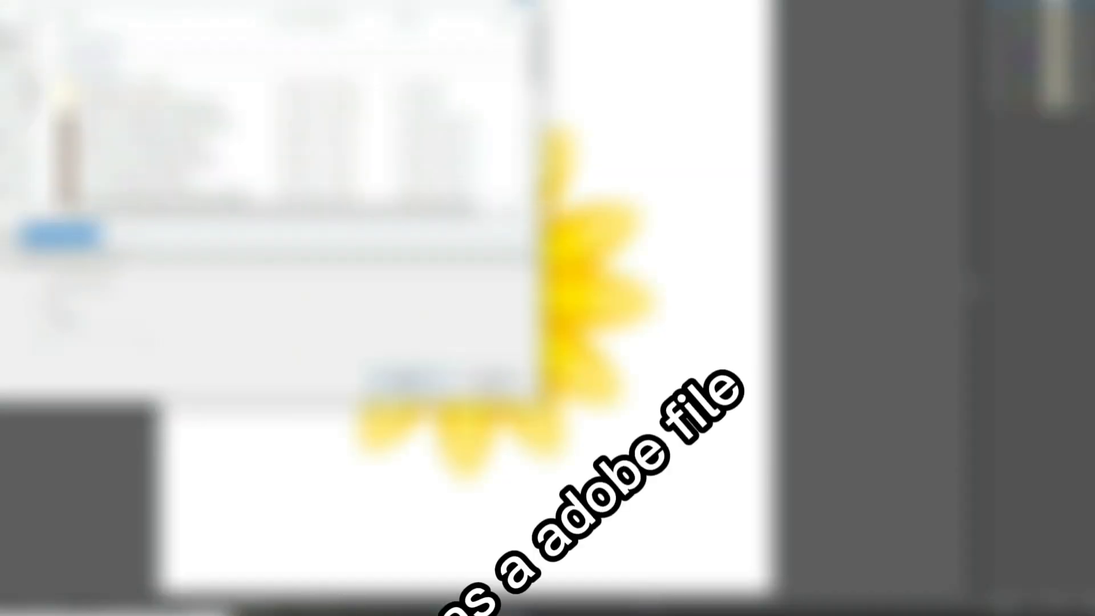
text(flor)
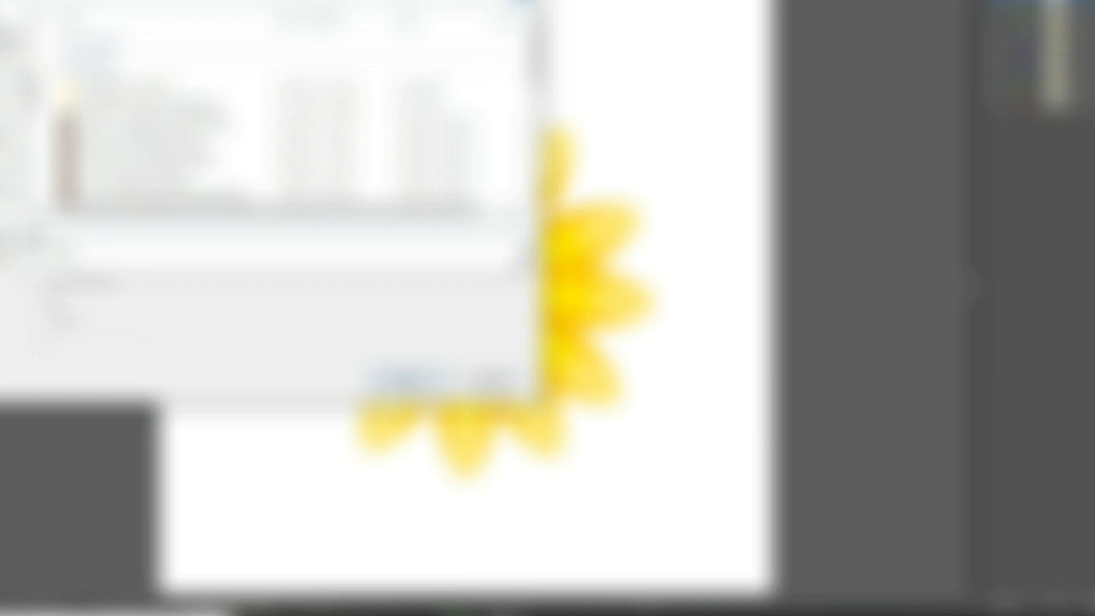
key(Return)
click(574, 333)
click(676, 538)
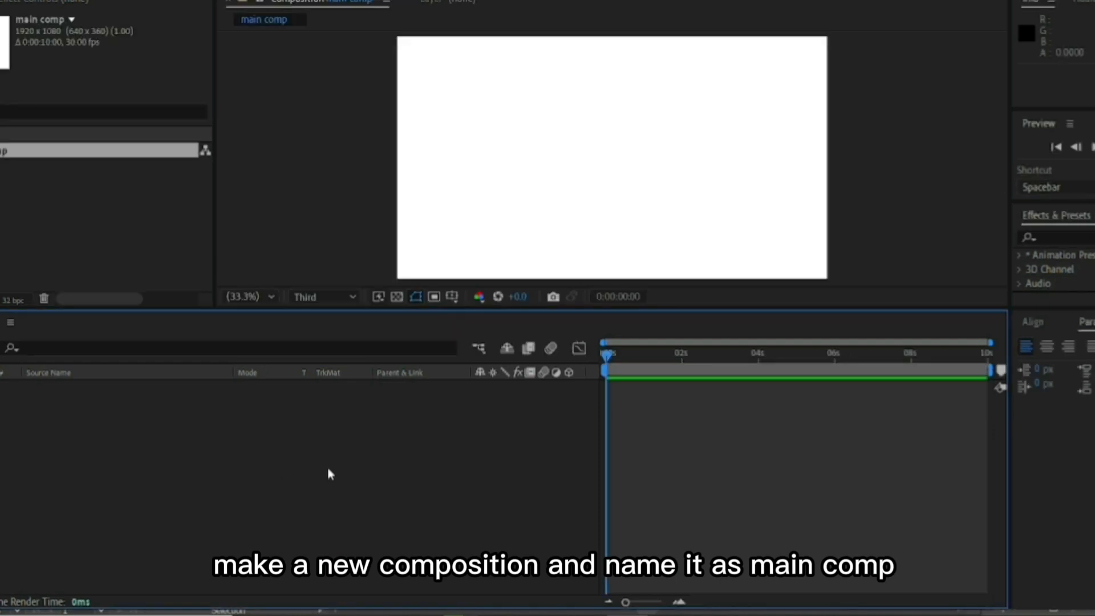
In After Effects, start a new solid in main comp and name it sky bg
right_click(328, 470)
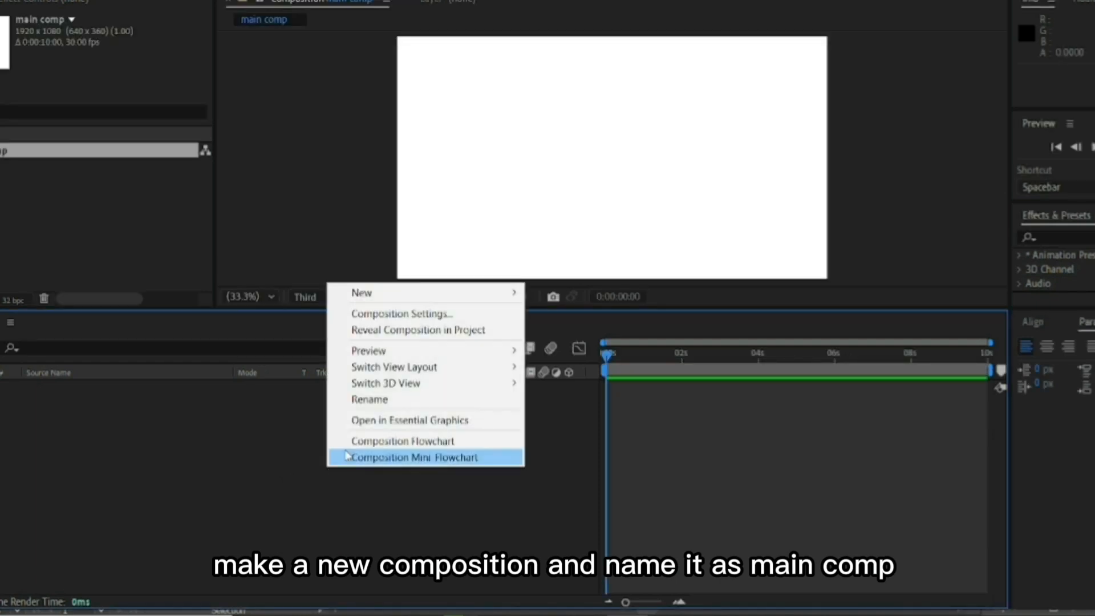
mouse_move(387, 292)
click(655, 336)
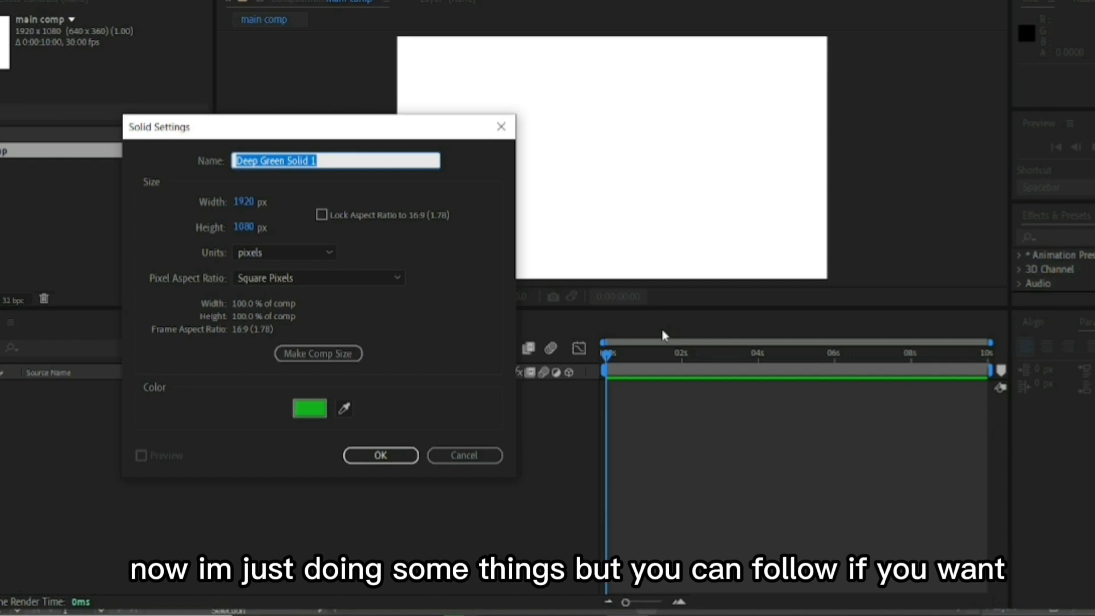
text(sky)
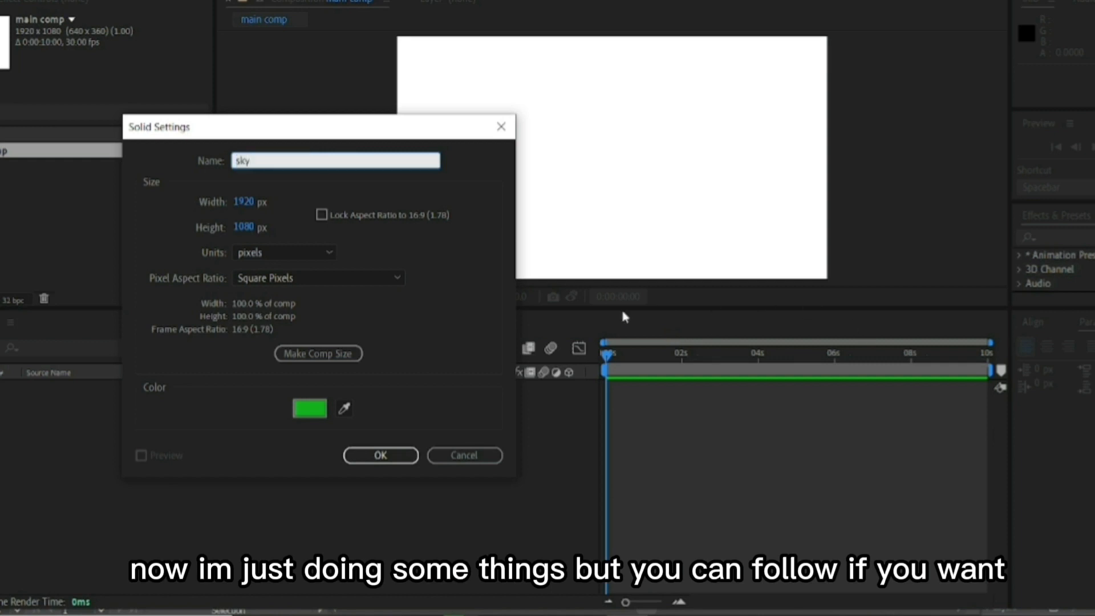
text( bg)
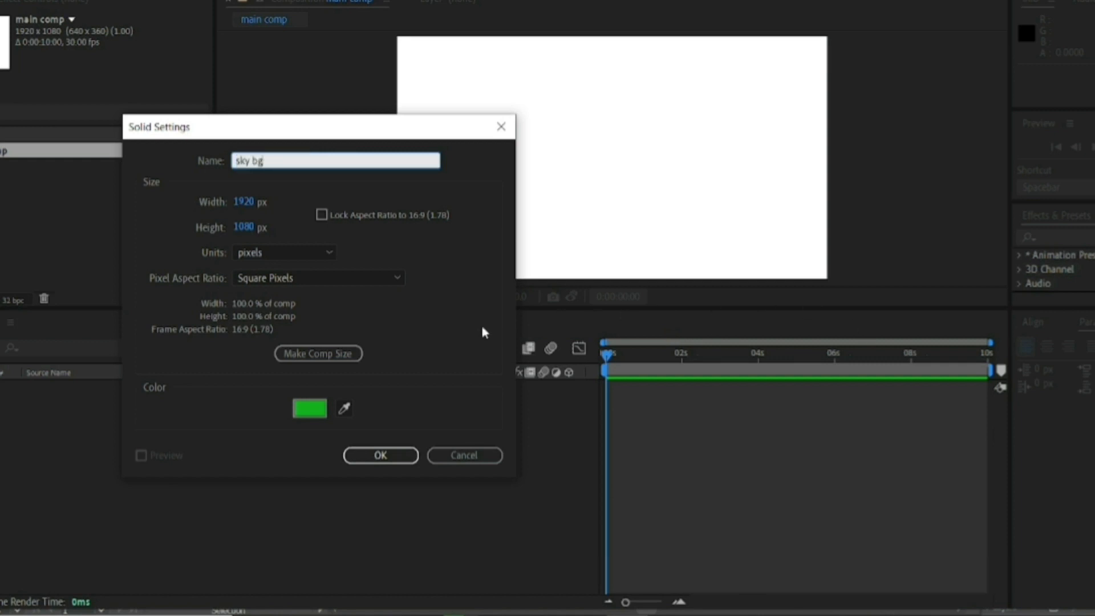
Set the sky bg solid's colour to bright blue 00BCFF and create it at 1920 x 1080 px
click(306, 413)
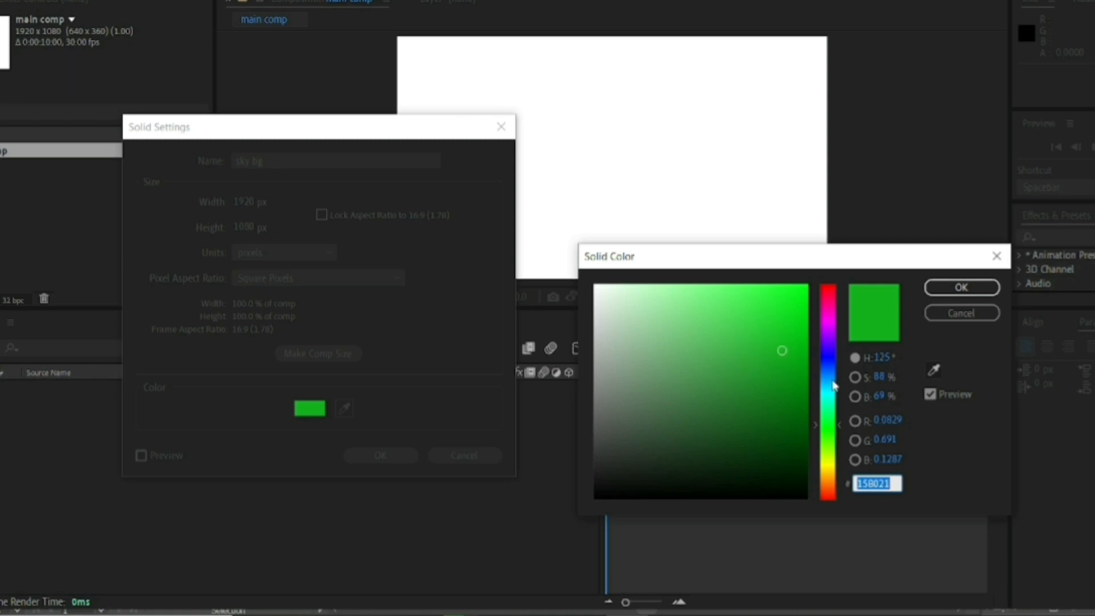
click(834, 386)
drag(808, 356, 831, 260)
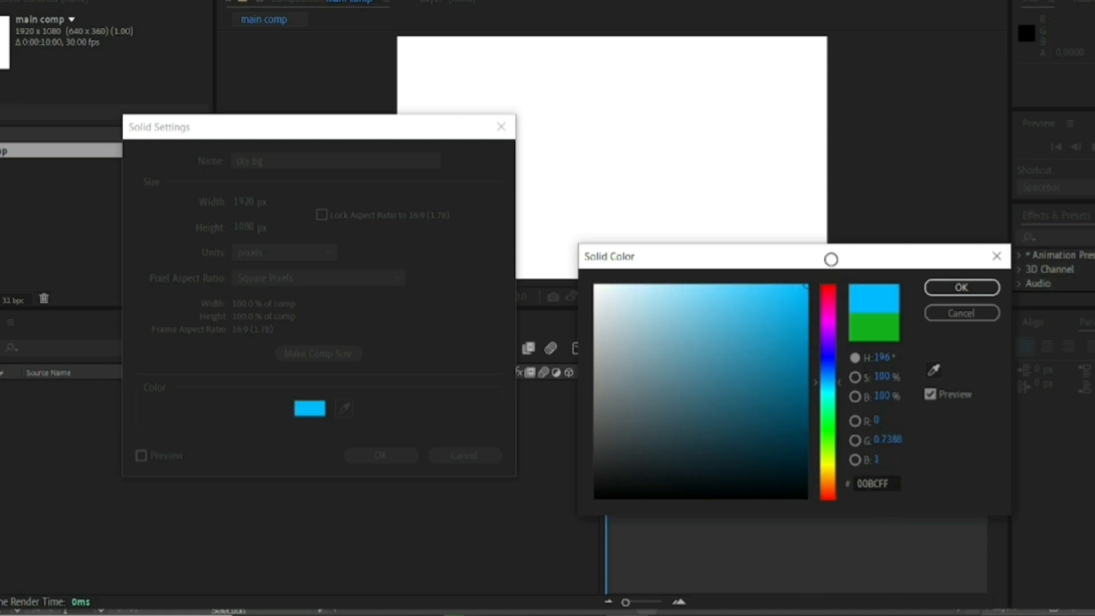
click(963, 288)
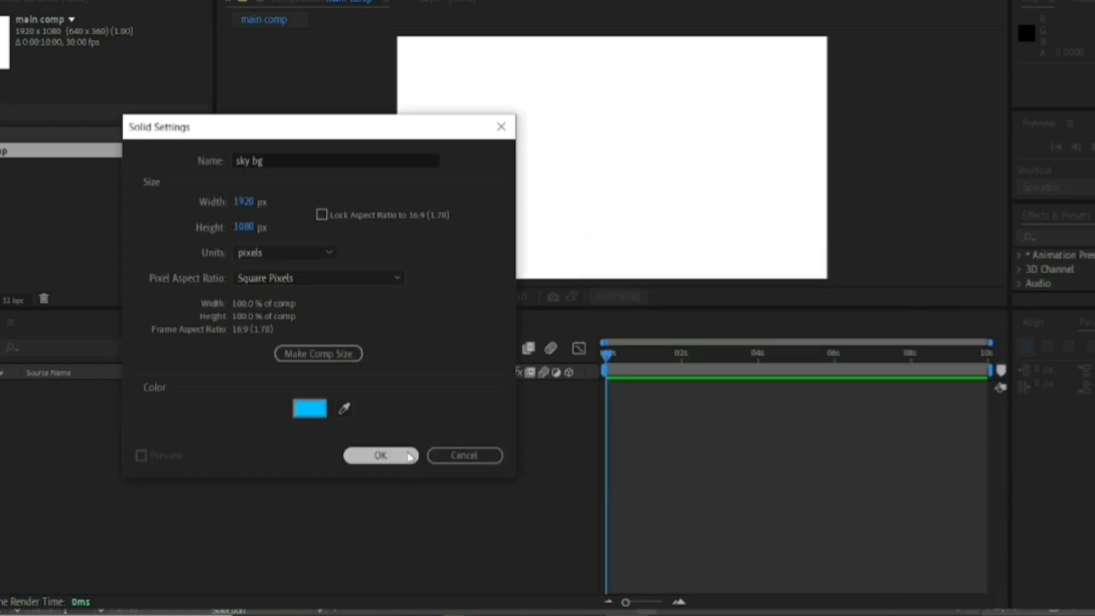
click(408, 456)
Duplicate the sky bg layer and recolour the copy green 15B021 as a new solid
key(ctrl+d)
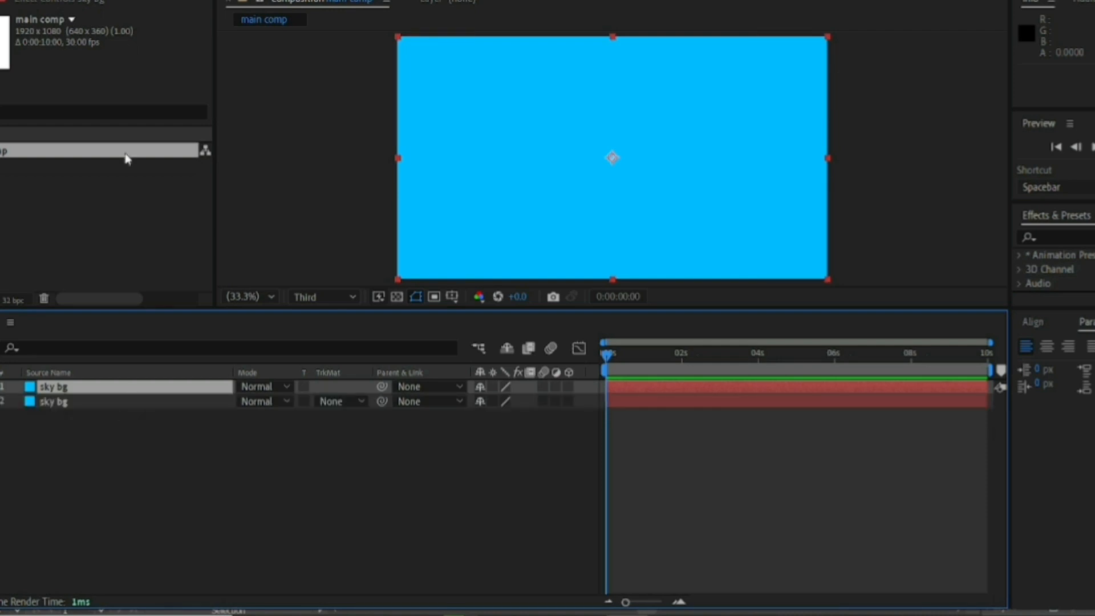
click(73, 1)
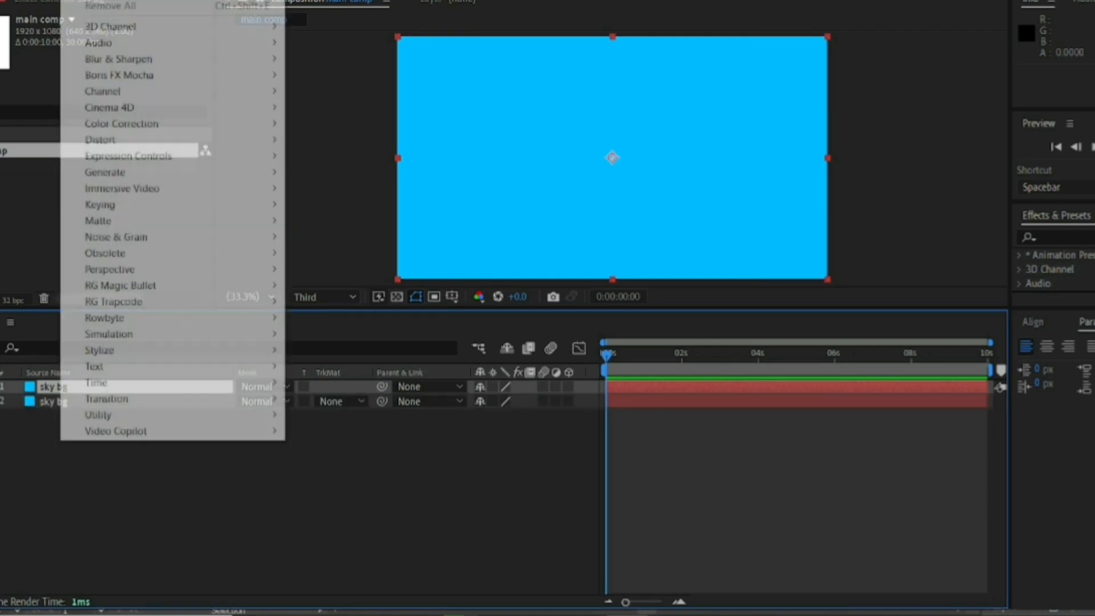
key(Escape)
click(40, 0)
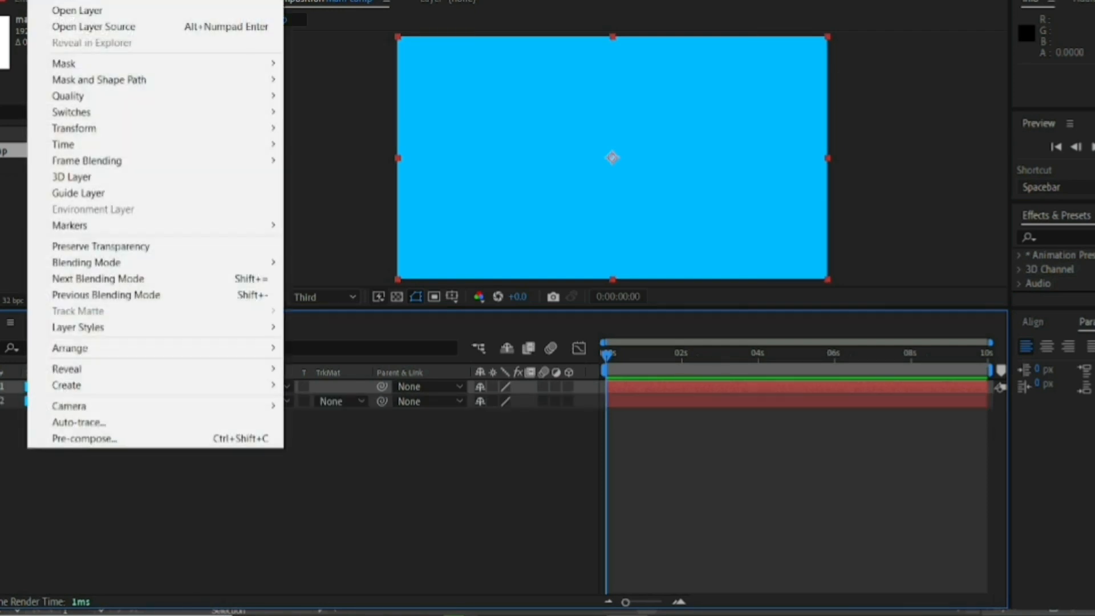
click(73, 1)
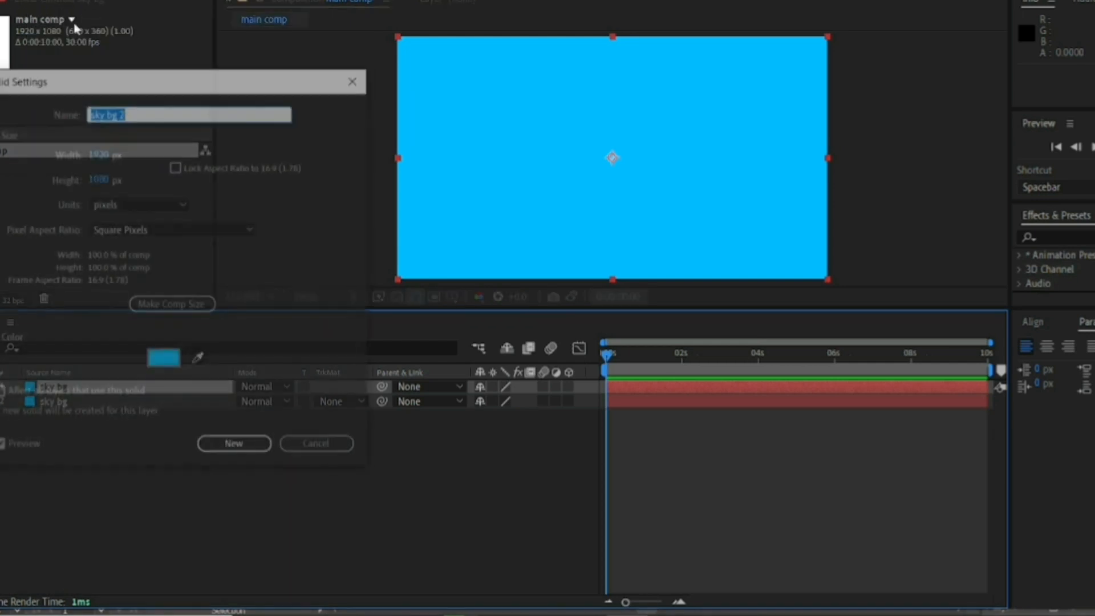
click(164, 359)
text(158021)
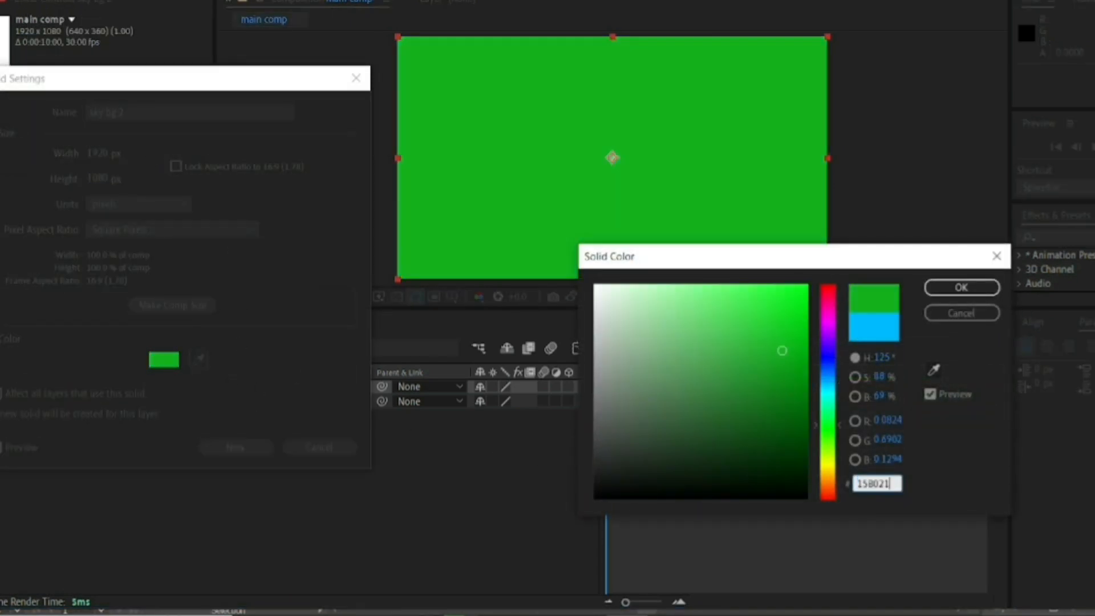
click(961, 288)
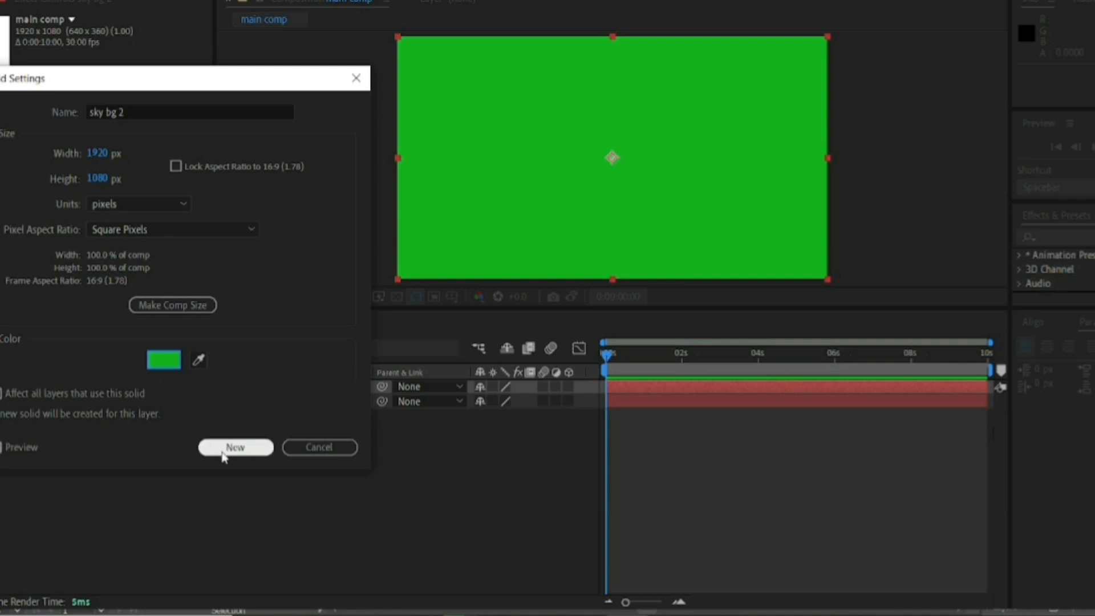
click(224, 451)
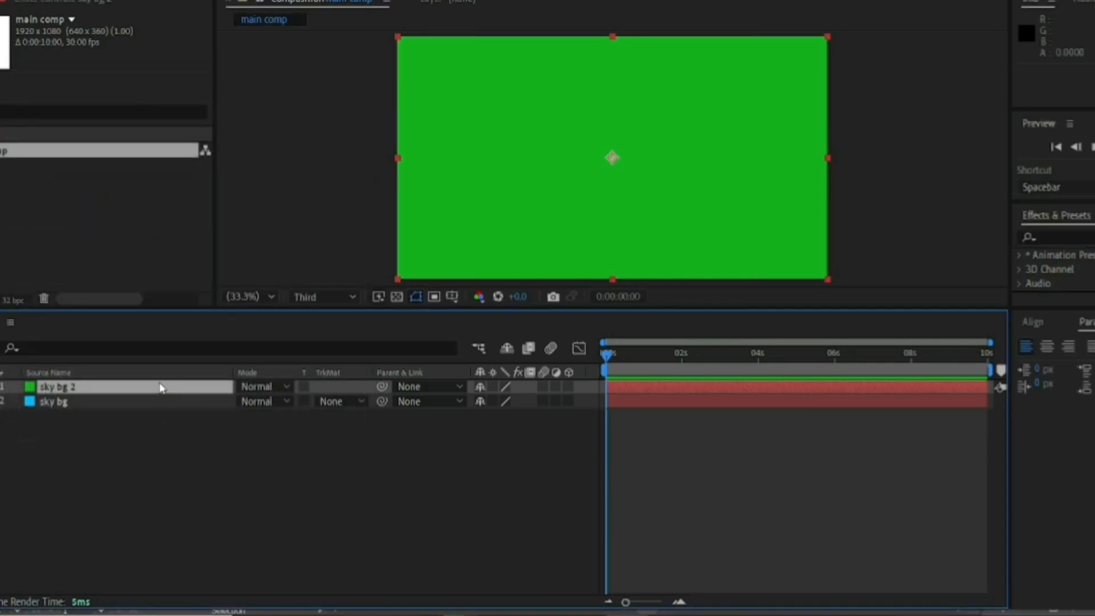
Rename the green solid layer to grass bg and display layer names instead of source names
key(Return)
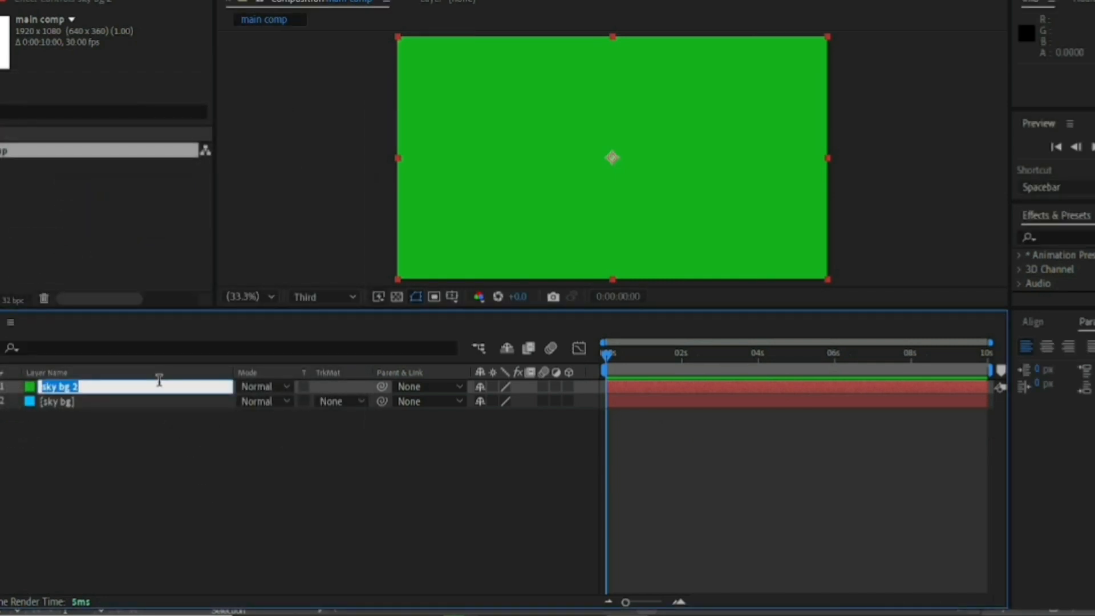
text(grass)
key(Return)
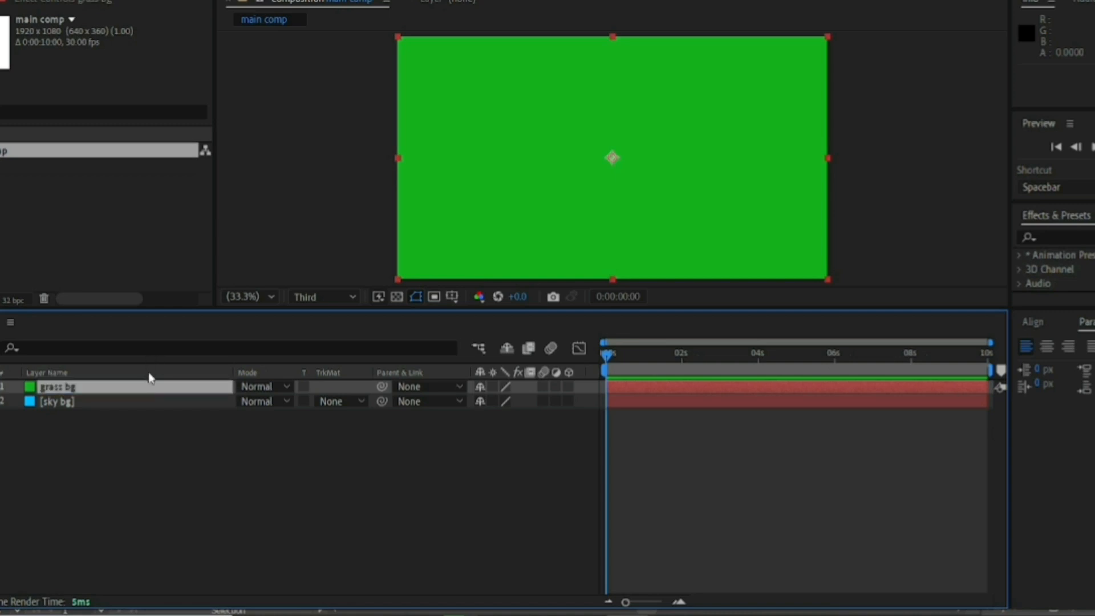
click(150, 374)
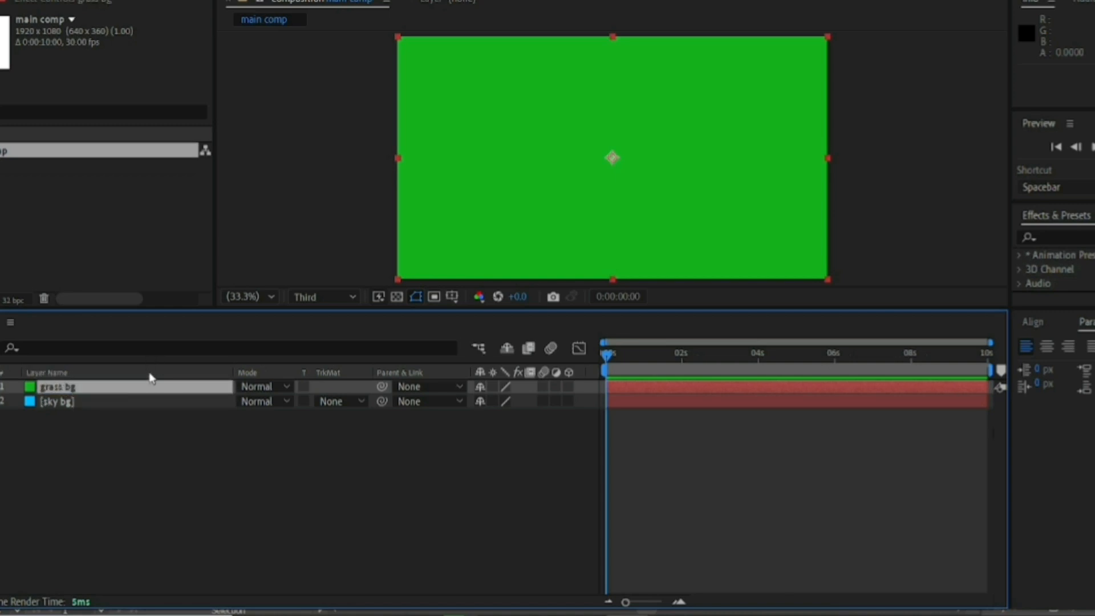
click(273, 510)
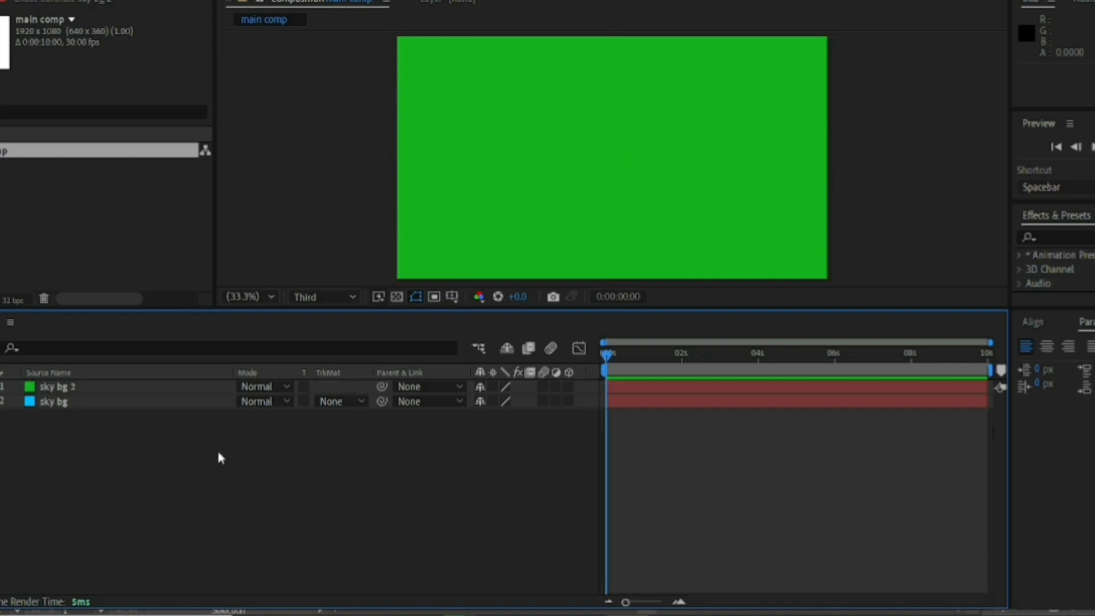
click(123, 371)
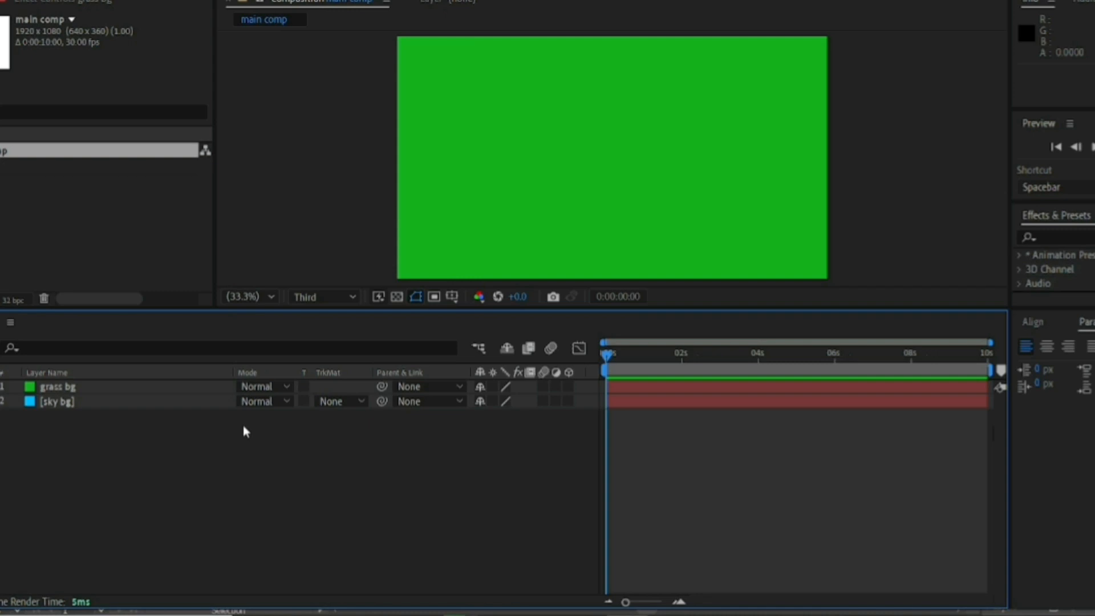
Save the project under the name cloud
key(ctrl+s)
text(cloud)
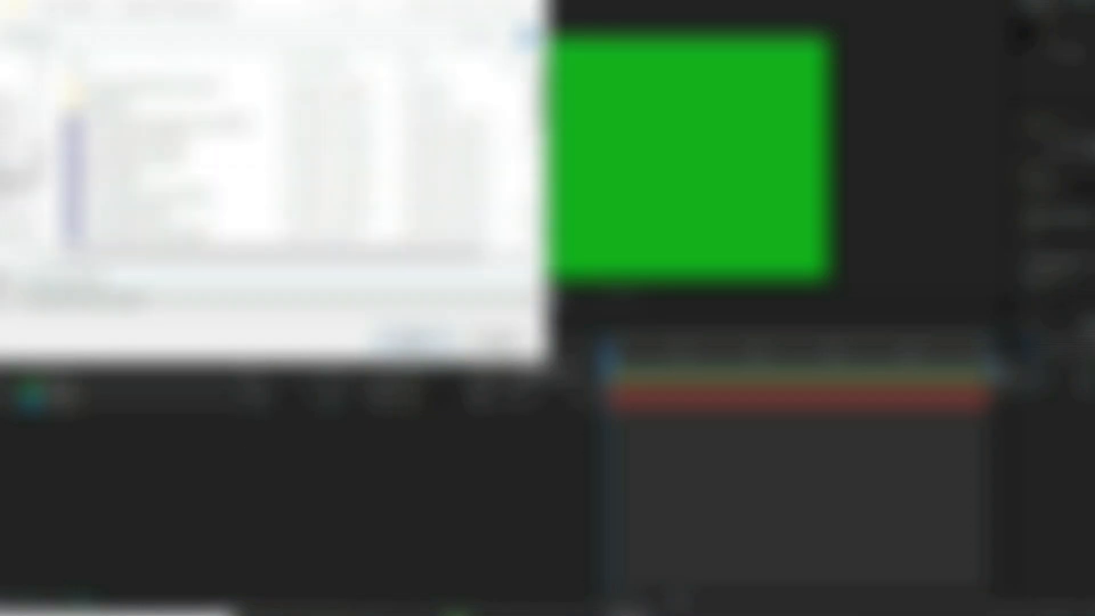
key(Return)
Lower the grass bg layer to position 960, 1245 so that it covers only the lower third of the frame
key(ctrl+slash)
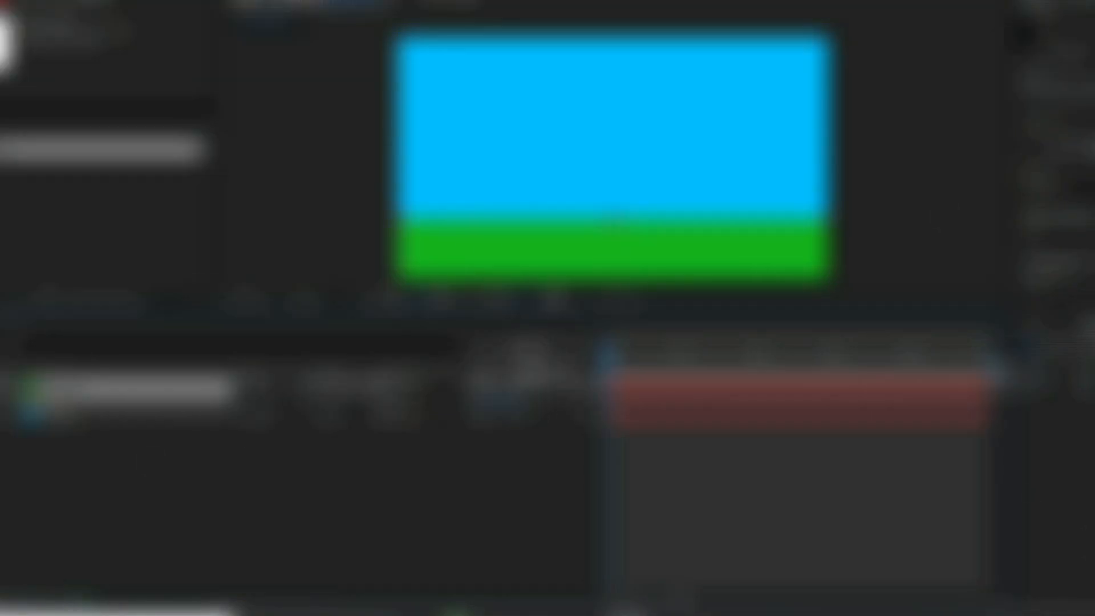
drag(515, 400, 491, 399)
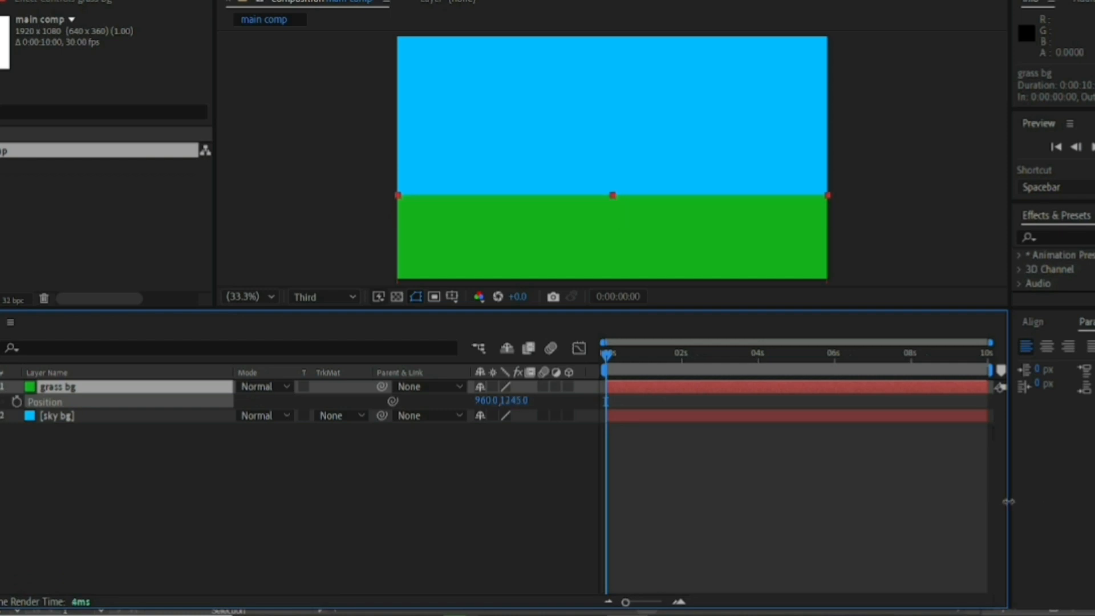
click(238, 535)
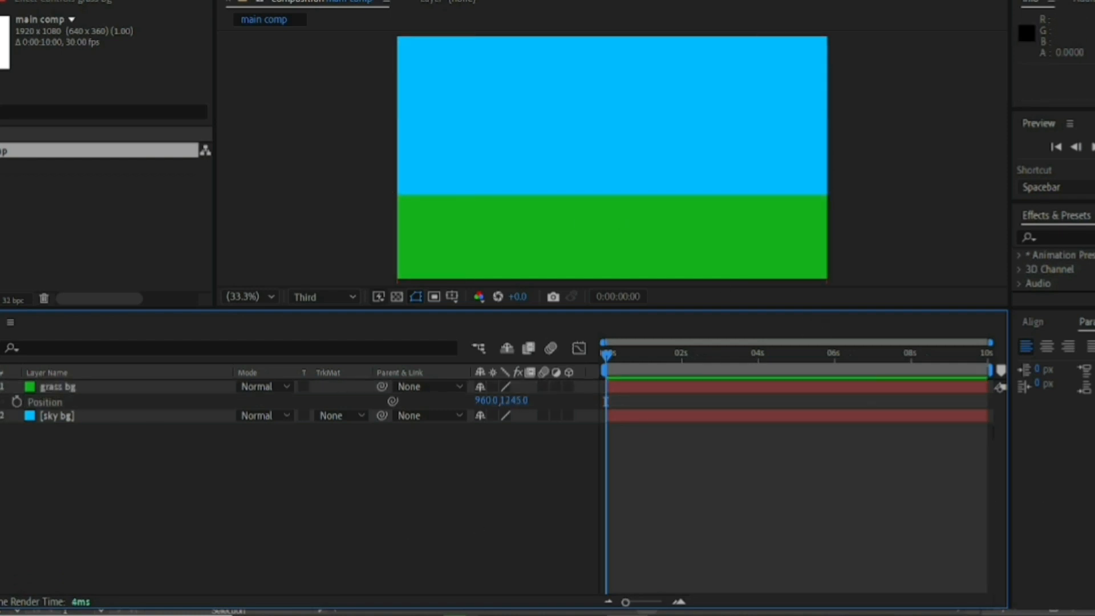
key(p)
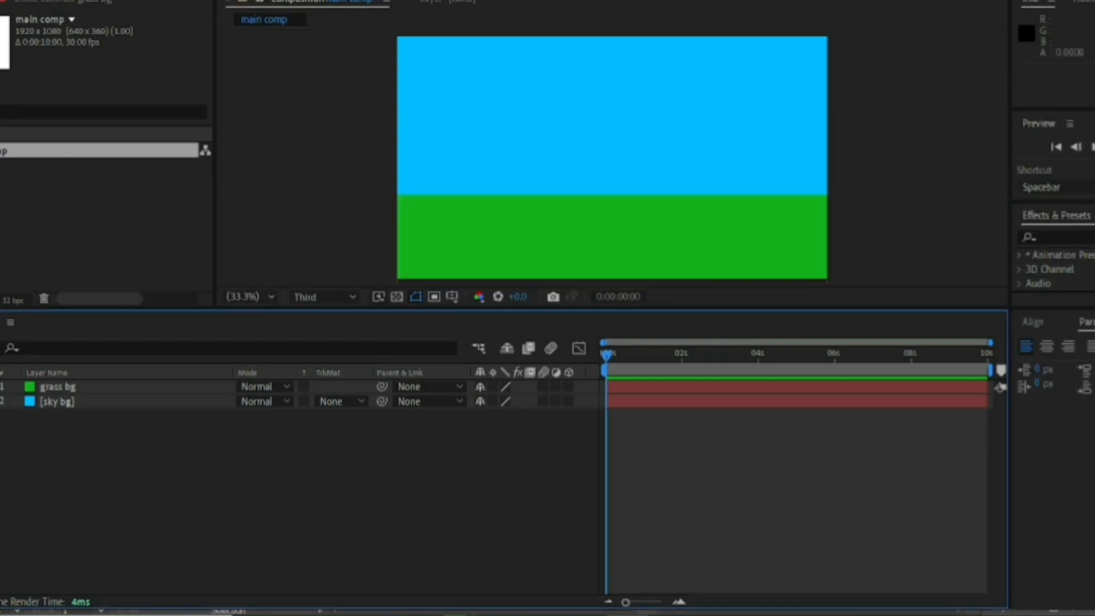
Import the flower top file as a composition that retains layer sizes, and open the flower top composition
click(63, 228)
key(ctrl+i)
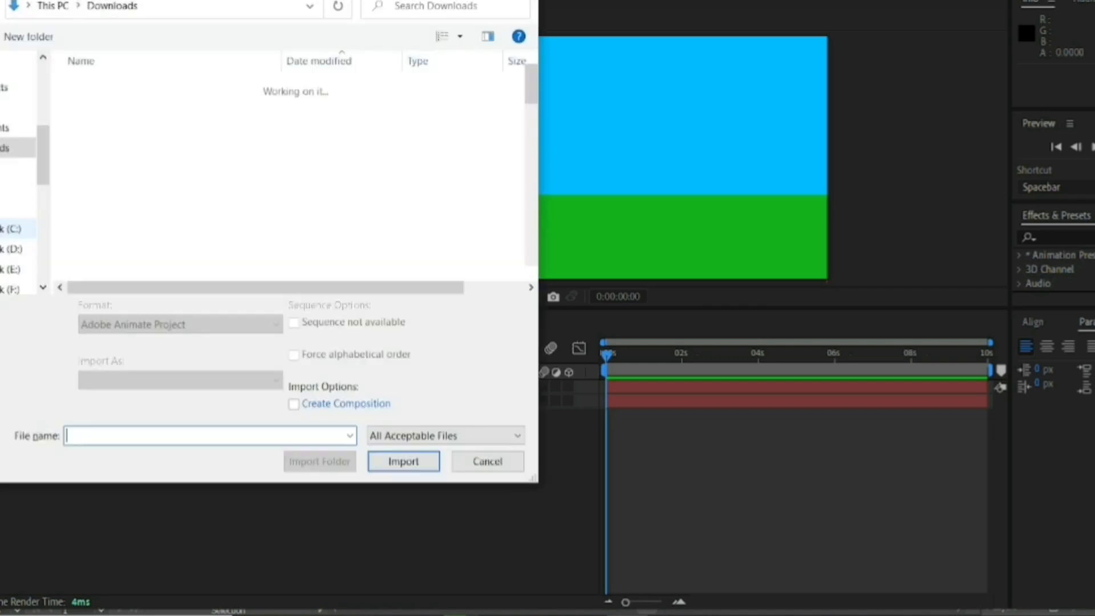
drag(530, 83, 530, 243)
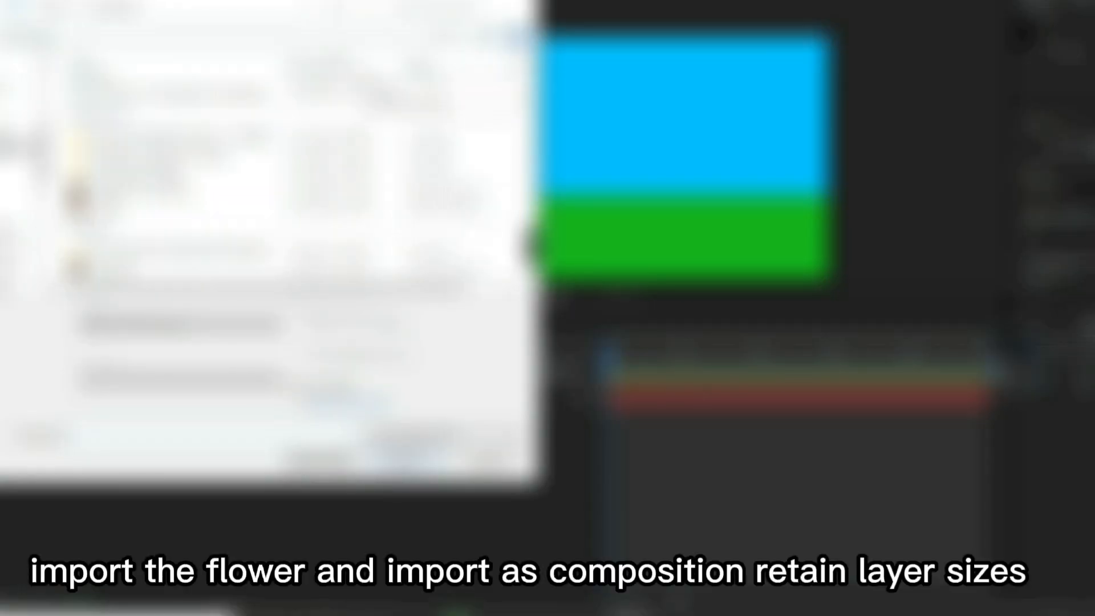
click(365, 268)
click(408, 459)
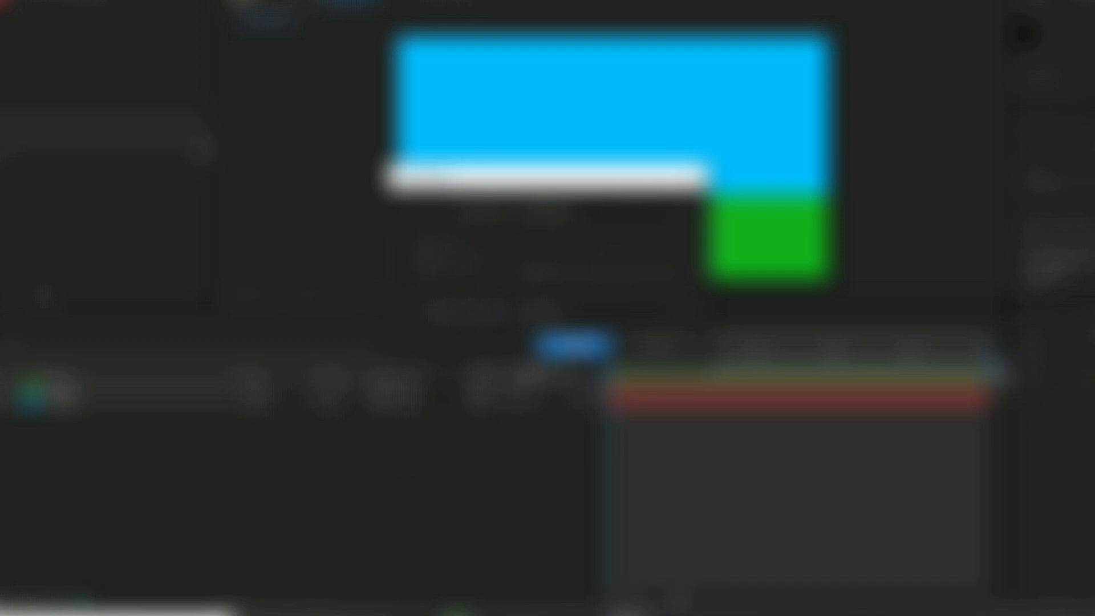
click(575, 345)
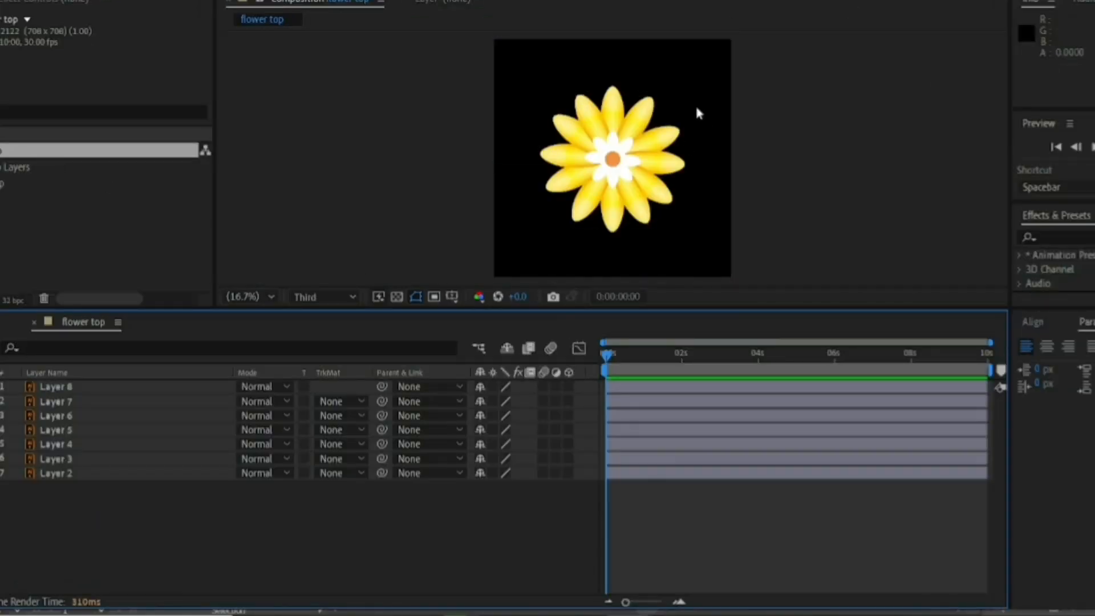
Add 100% scale keyframes at 0 and 2 seconds on all seven flower layers
key(period)
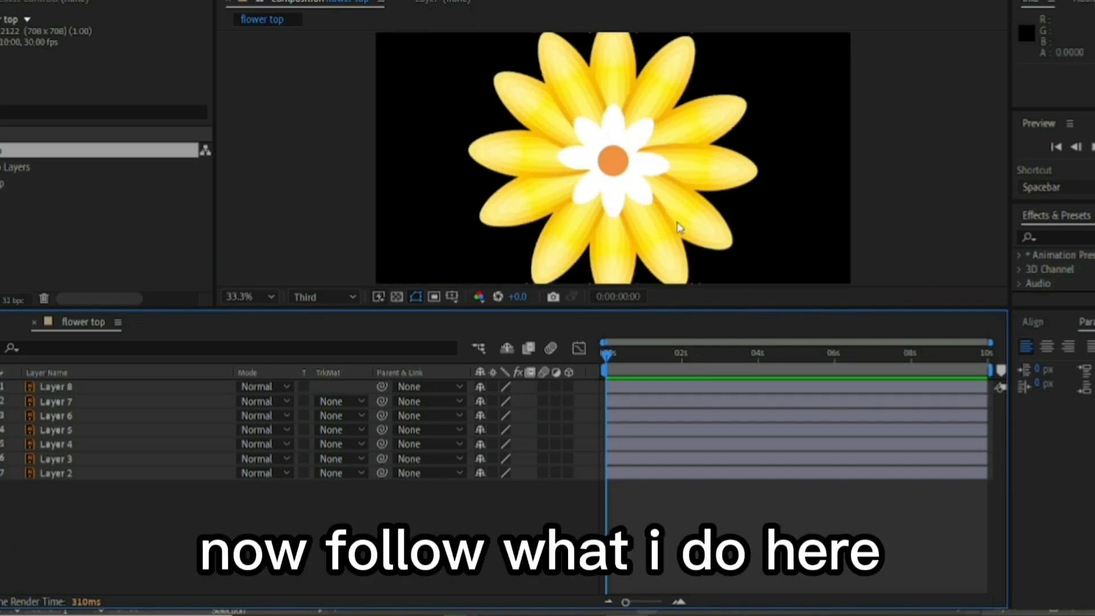
key(comma)
click(627, 205)
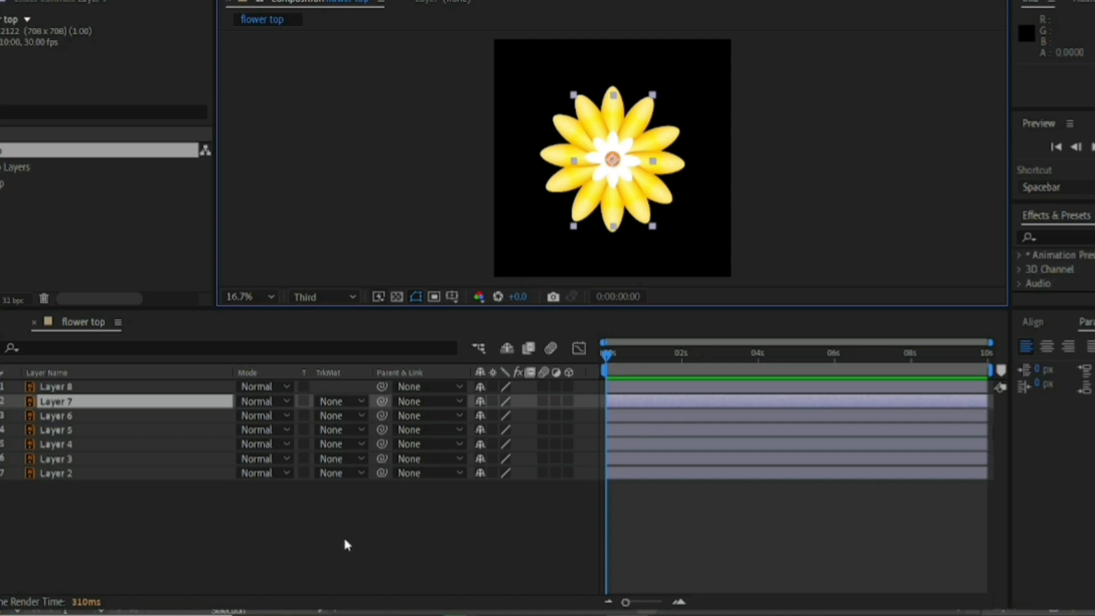
click(191, 514)
drag(96, 506, 125, 384)
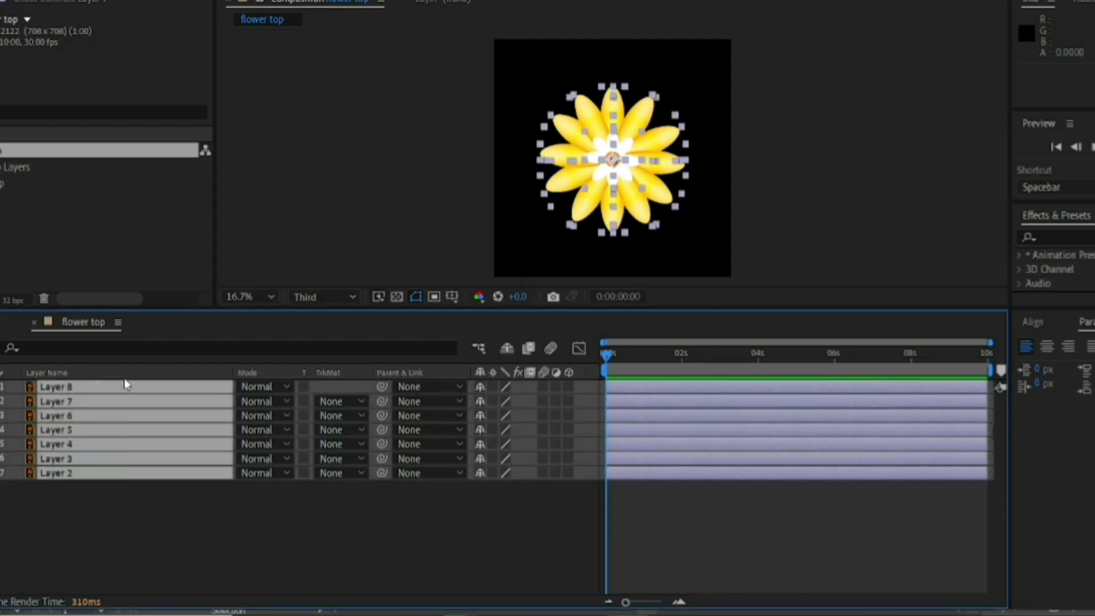
key(s)
click(16, 401)
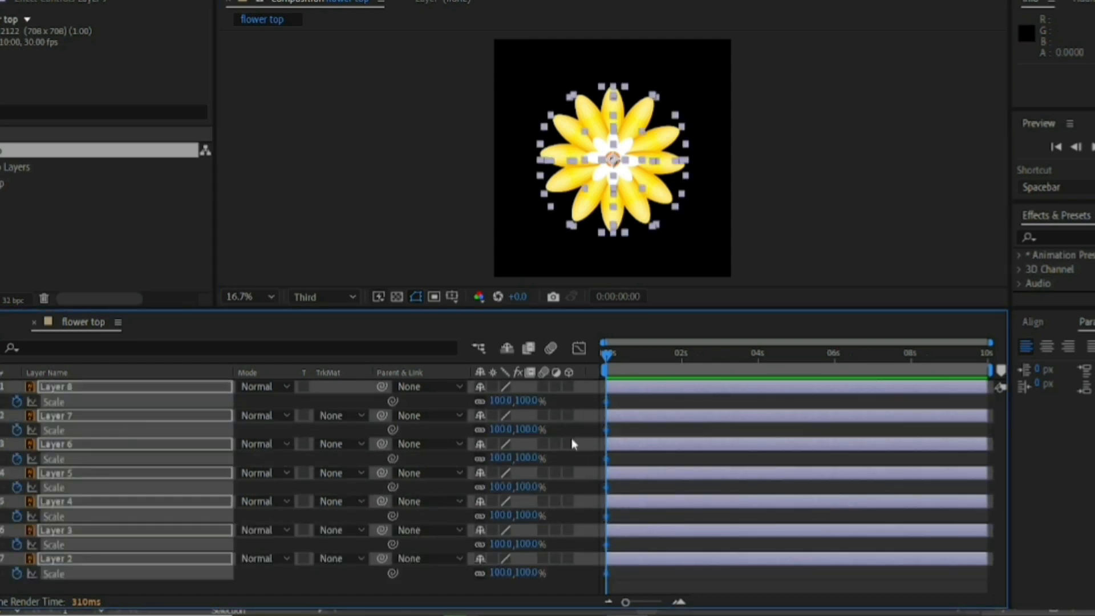
click(684, 358)
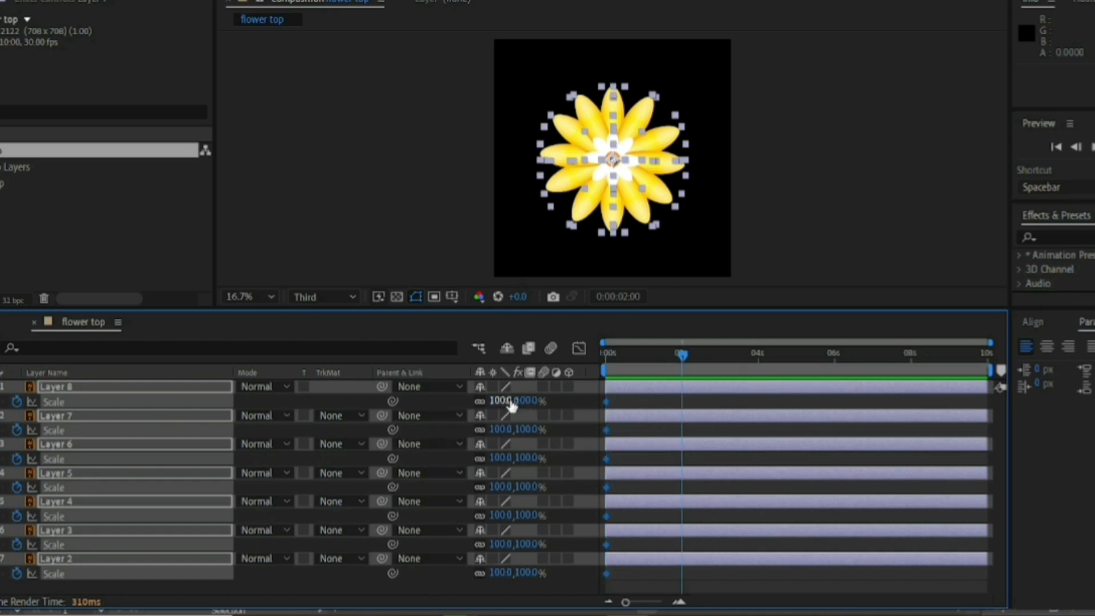
key(alt+shift+s)
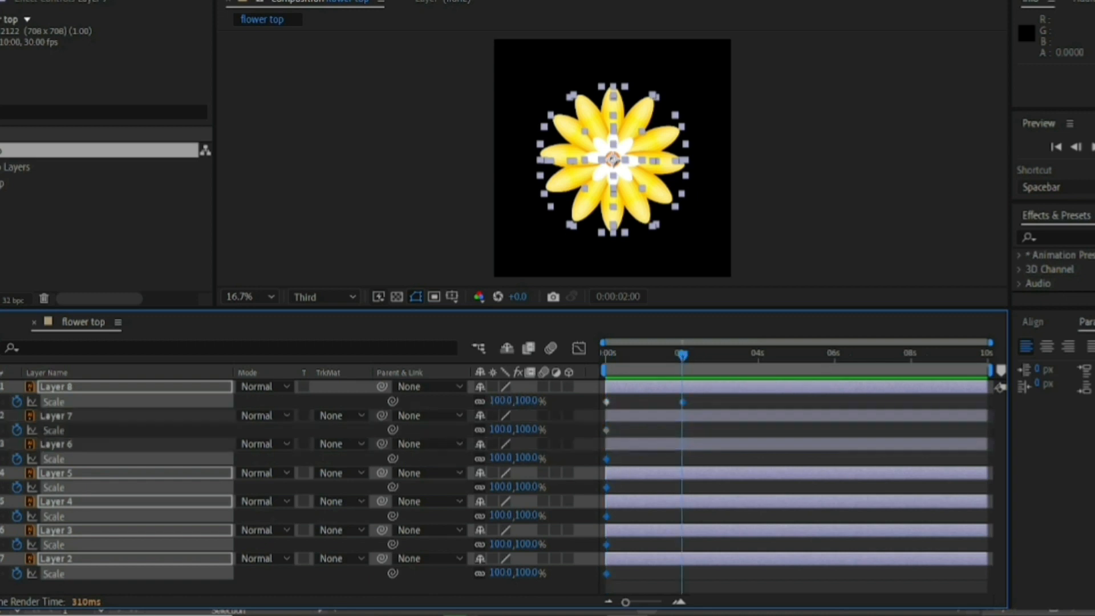
Set the scale of all seven layers to 0% at 0 seconds
drag(665, 364, 606, 359)
click(505, 401)
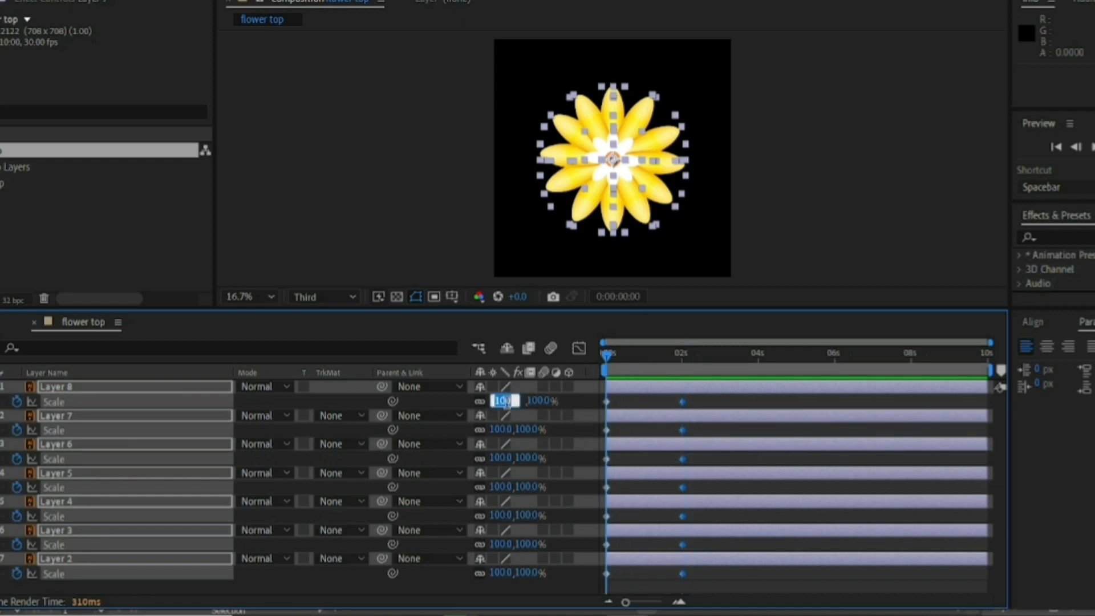
text(0)
key(Return)
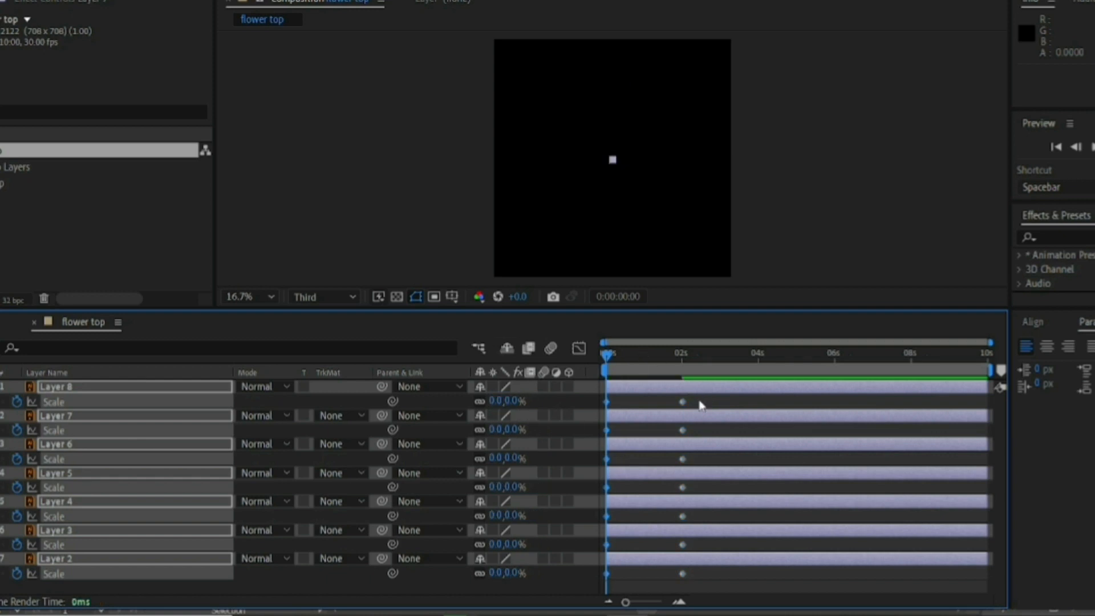
Apply Easy Ease to every scale keyframe of the seven layers and show their speed curves in the Graph Editor
drag(701, 405, 570, 590)
key(F9)
click(580, 348)
Try to skew the speed curves of all layers together by extending the 2-second keyframe's influence, and undo it
drag(686, 562, 610, 566)
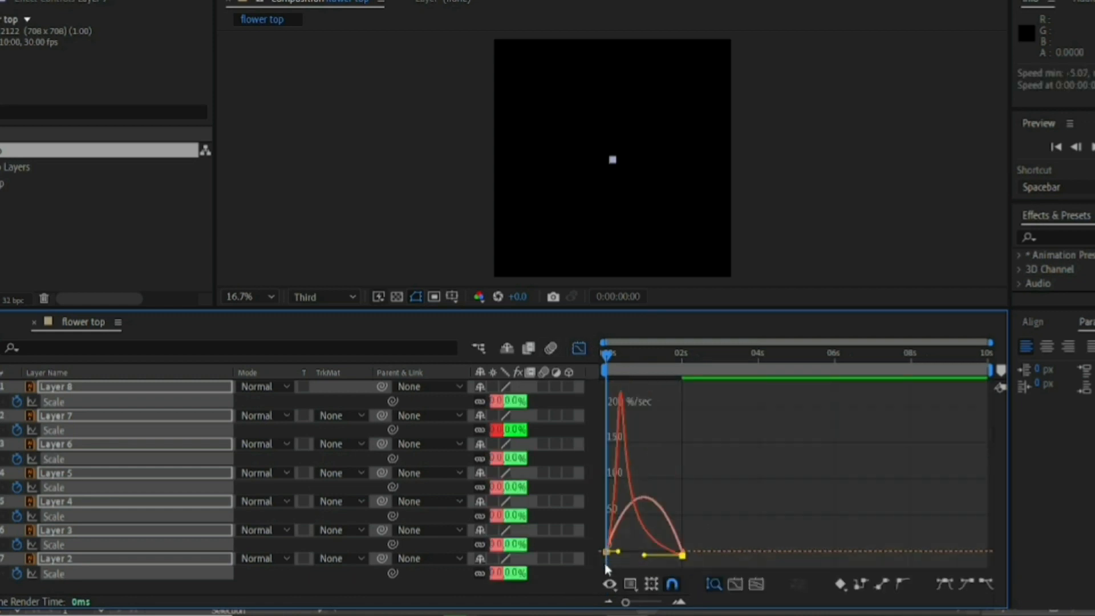
click(495, 401)
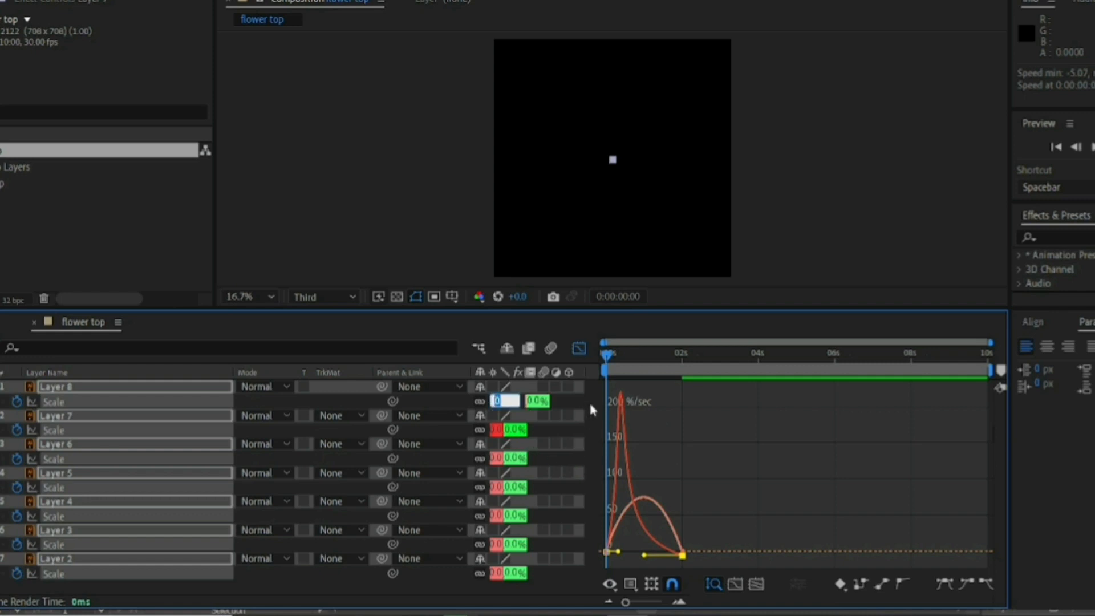
click(589, 403)
key(ctrl+z)
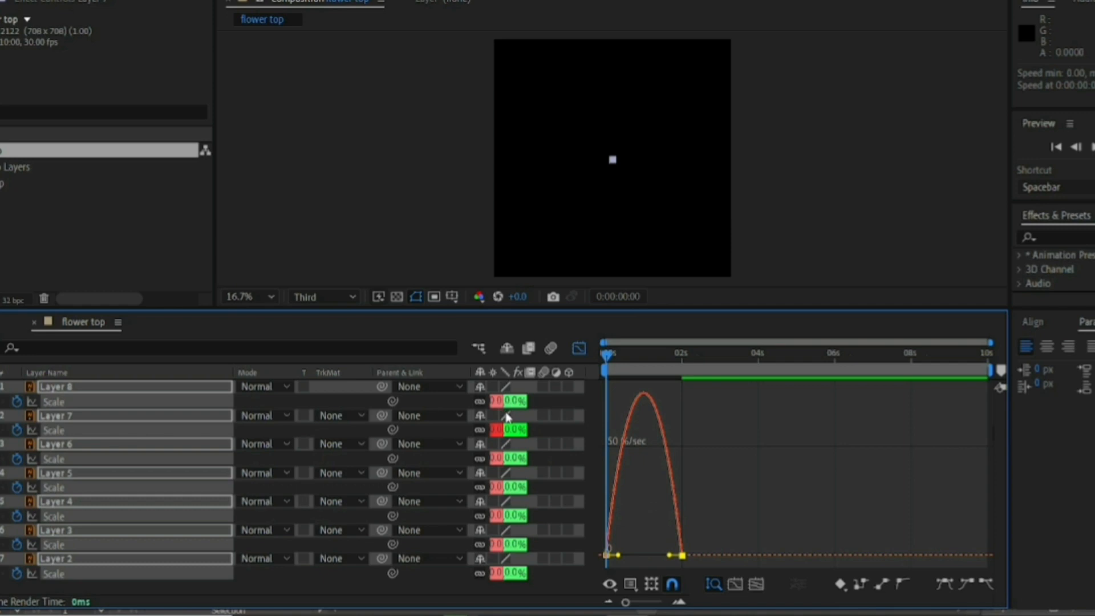
key(ctrl+z)
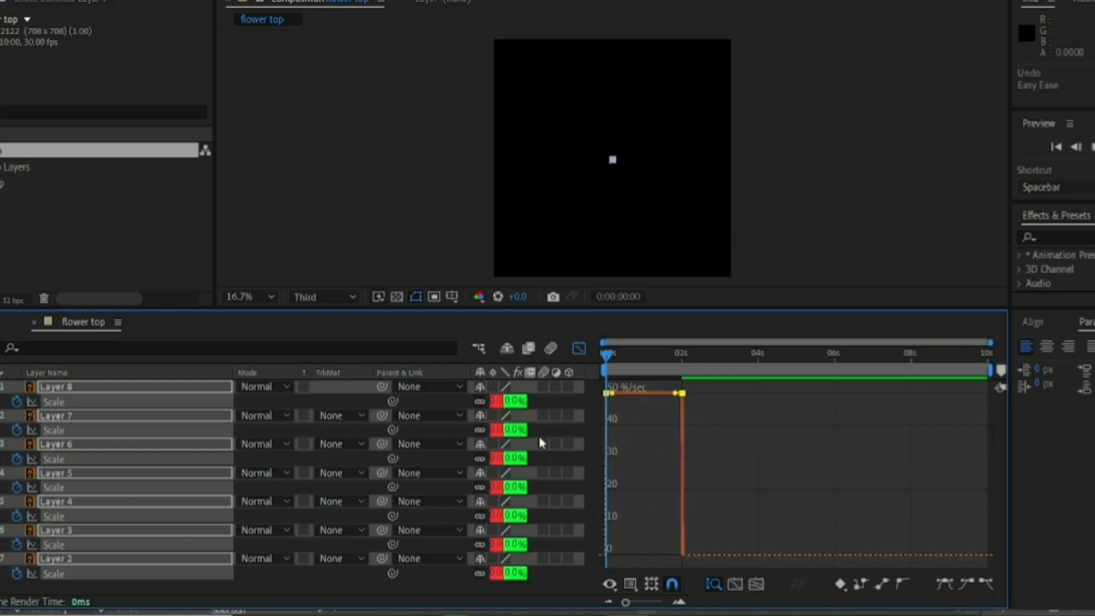
key(ctrl+shift+z)
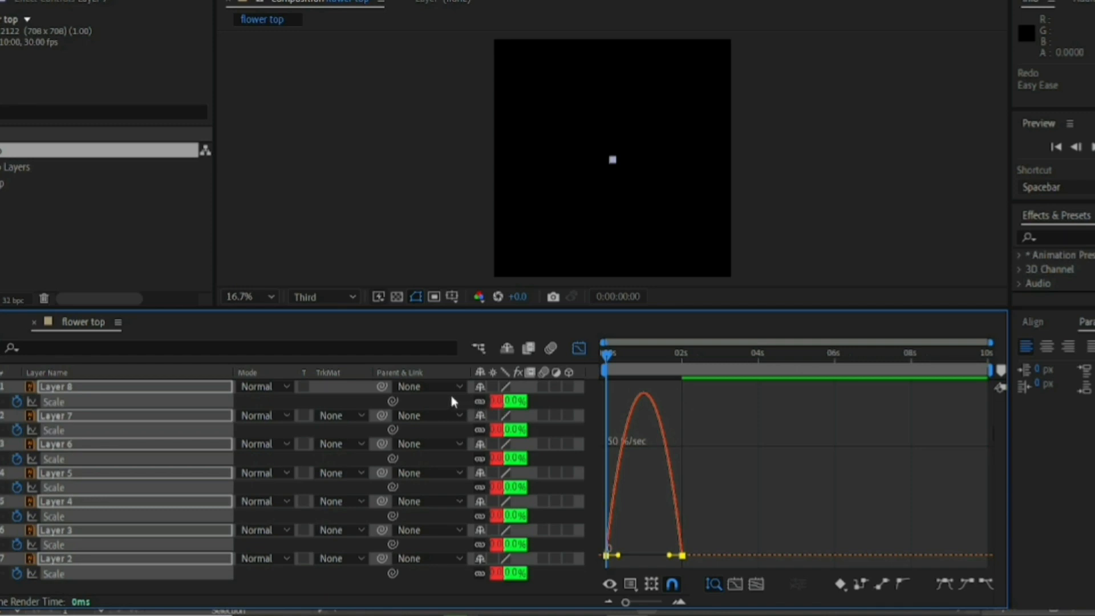
In Layer 8's scale speed graph, extend the 2-second keyframe's incoming influence to its maximum so the speed peaks early
click(111, 388)
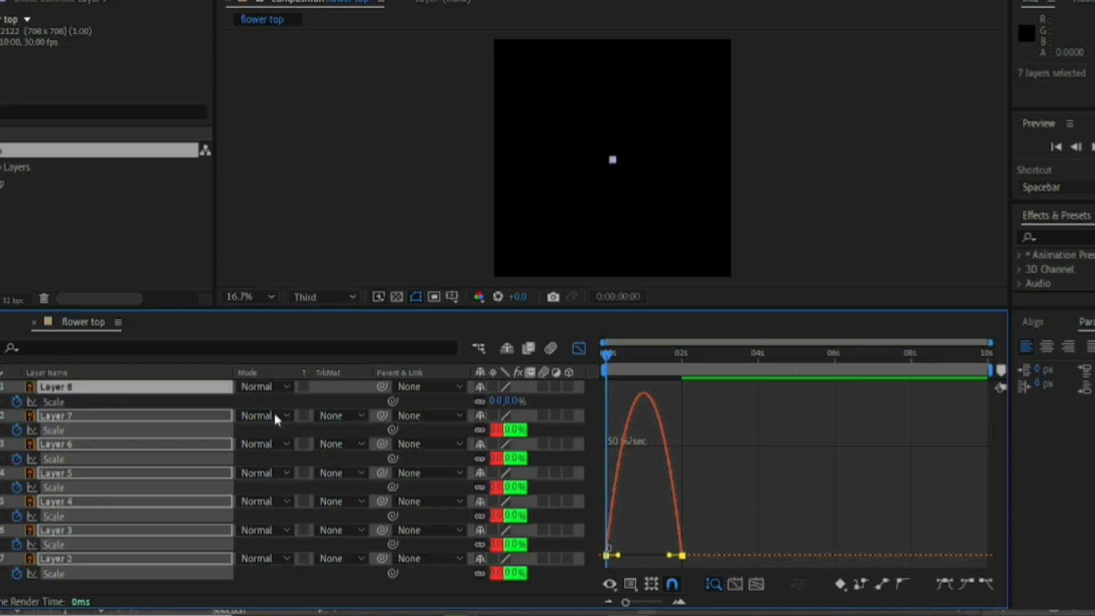
click(331, 395)
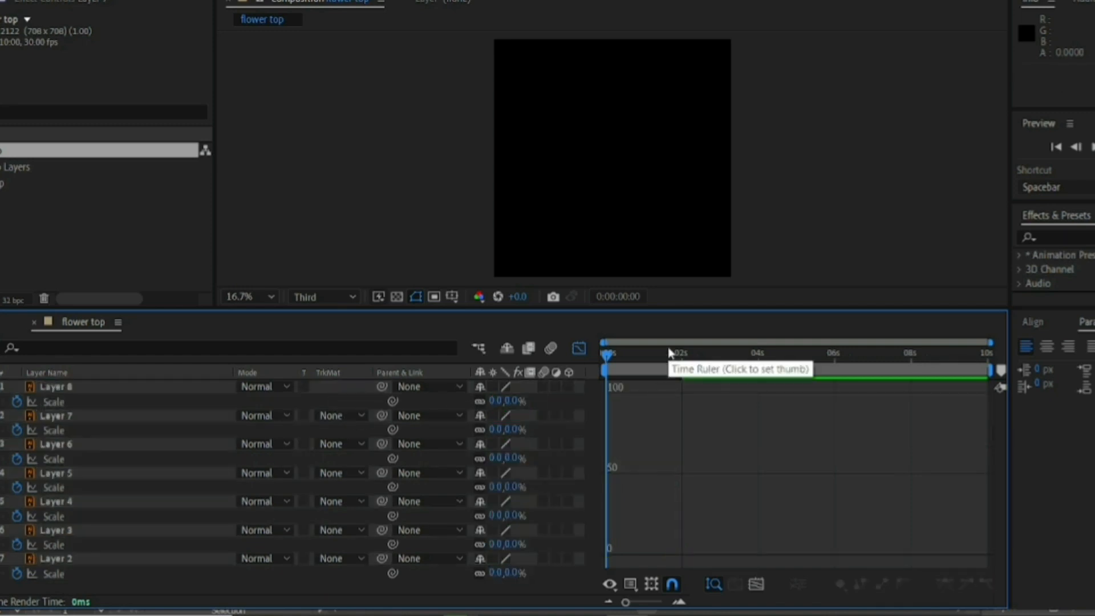
key(u)
key(u)
key(u)
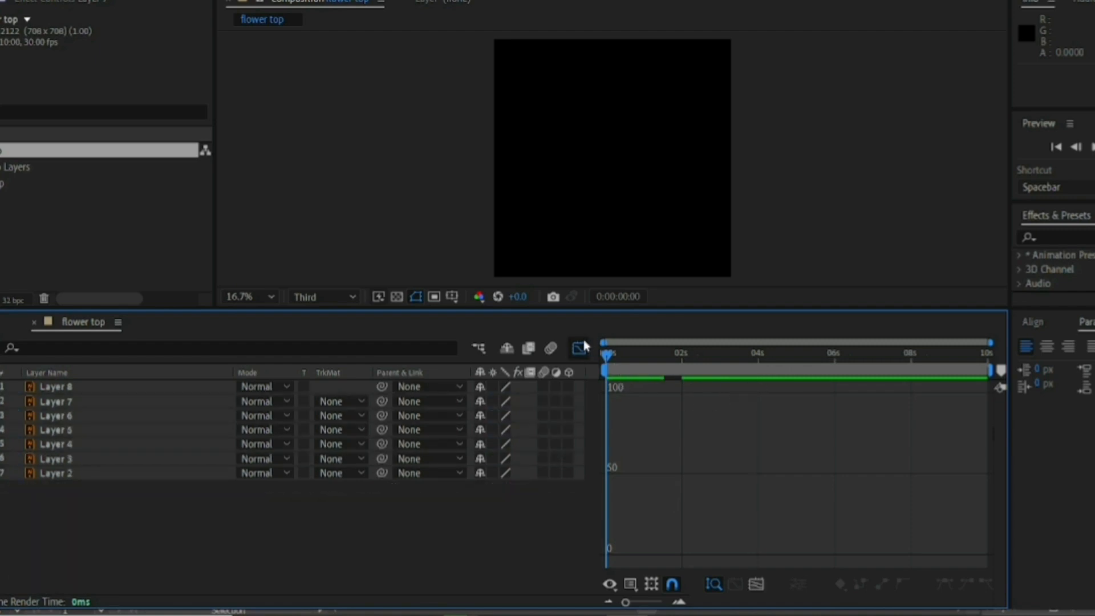
click(582, 347)
key(u)
click(570, 390)
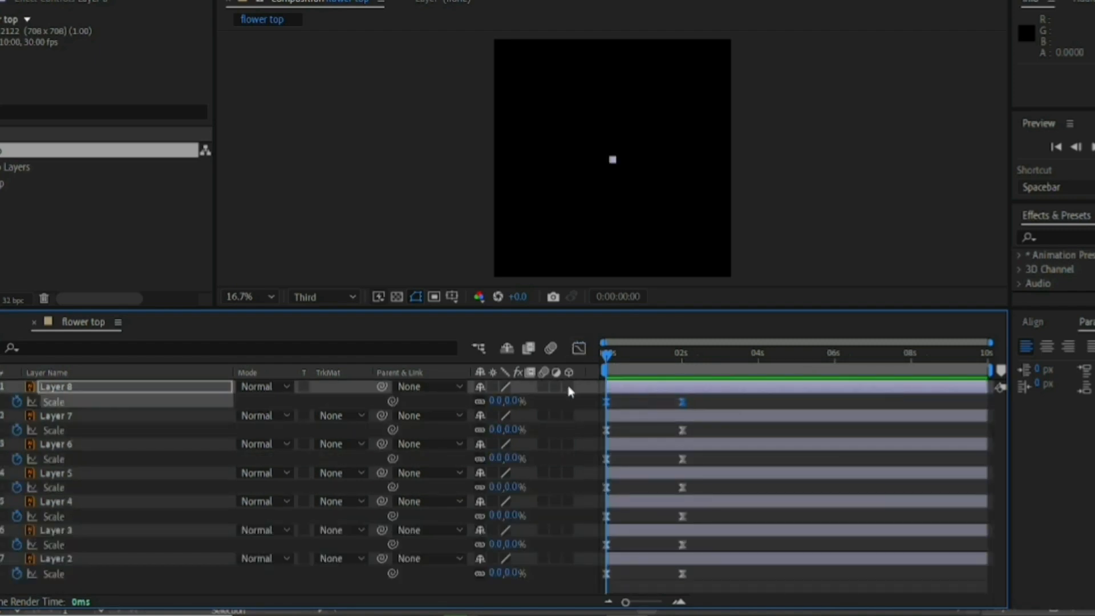
click(579, 347)
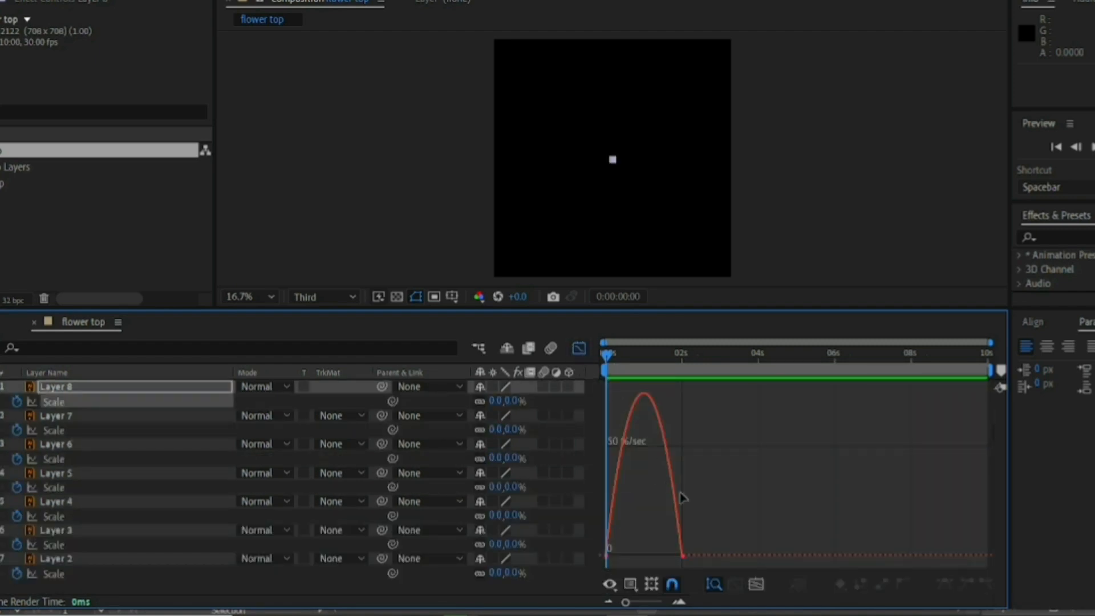
click(681, 556)
drag(657, 556, 617, 557)
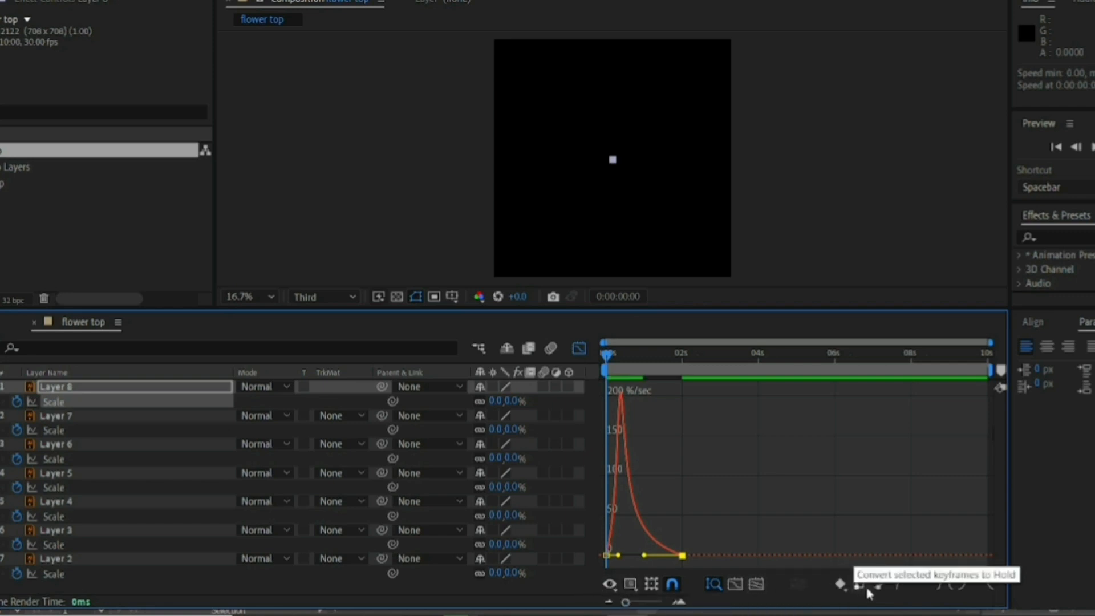
click(577, 349)
Give Layer 7's scale the same early-peaking speed curve by extending its 2-second keyframe's influence to the maximum
drag(703, 428, 564, 434)
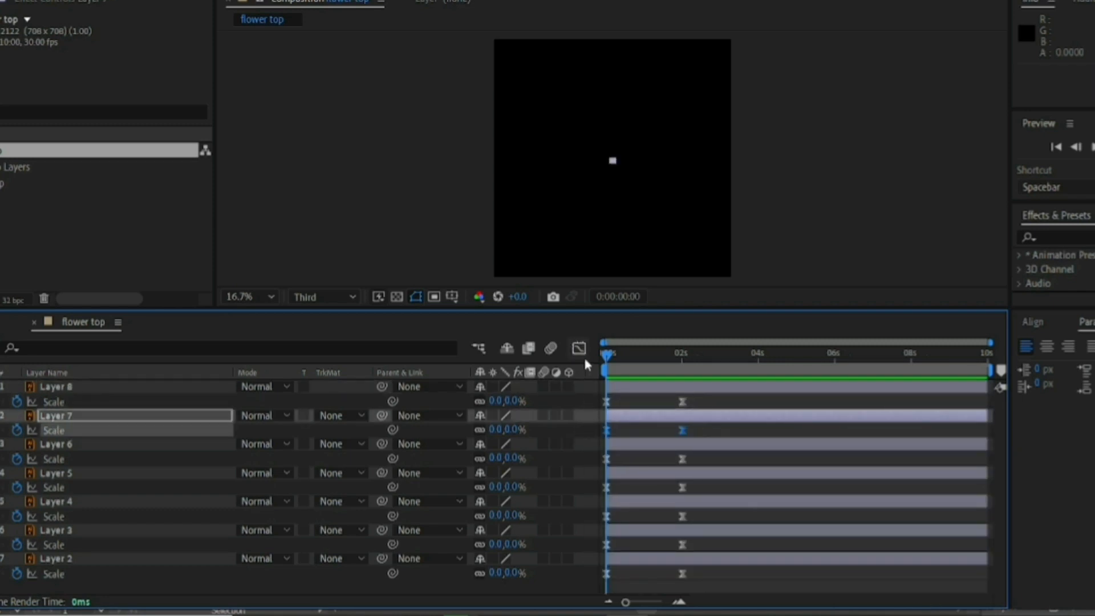
click(580, 349)
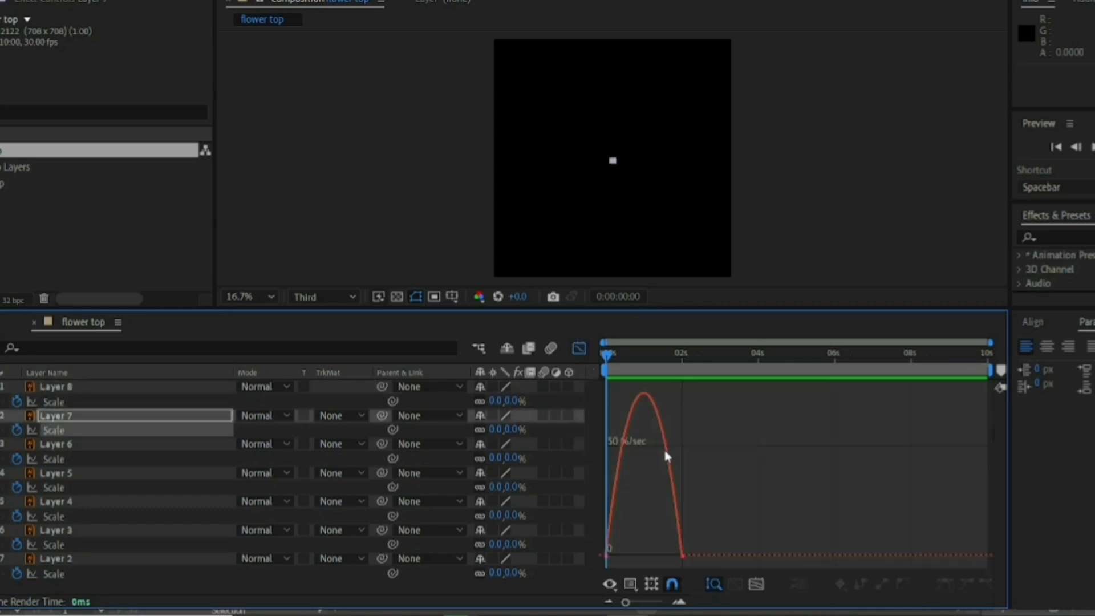
click(682, 556)
drag(669, 555, 609, 555)
click(578, 349)
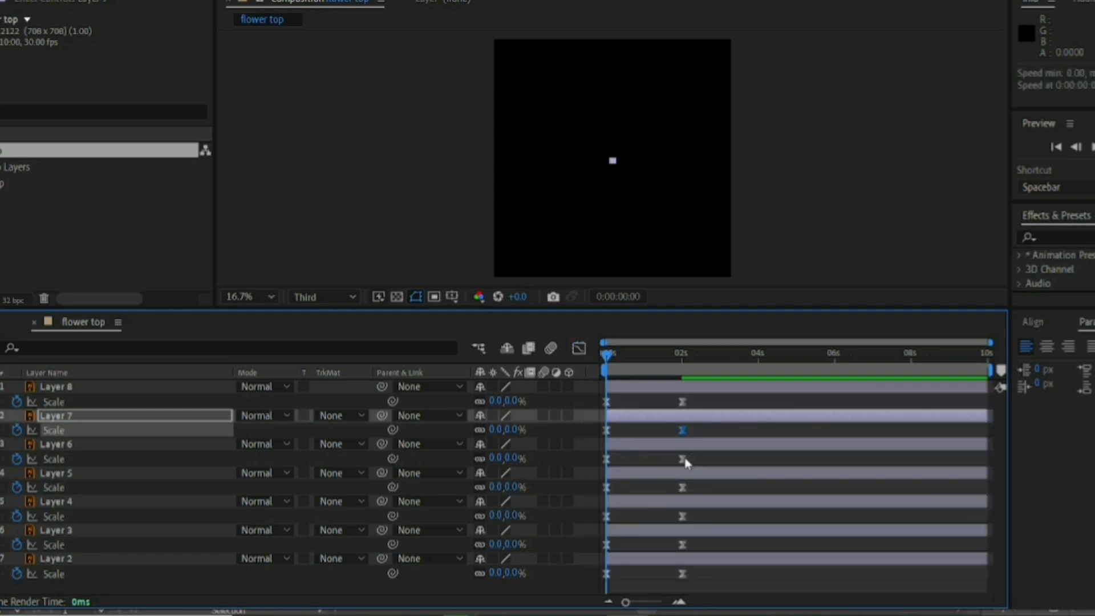
Extend the incoming influence of Layer 6's 2-second scale keyframe to its maximum in the speed graph
click(683, 459)
click(579, 349)
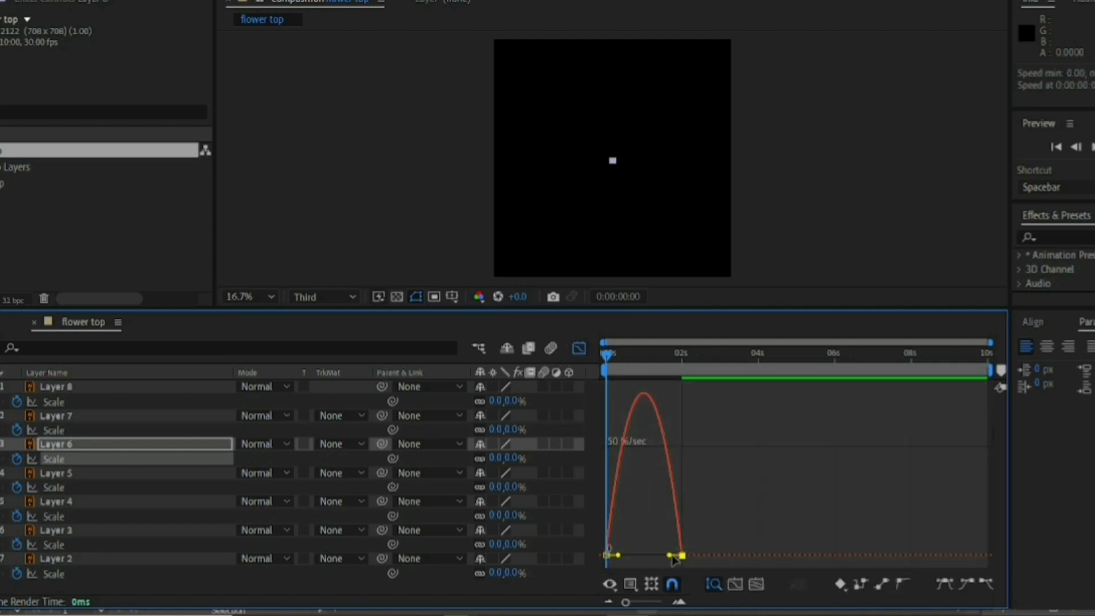
drag(671, 556, 606, 556)
click(578, 349)
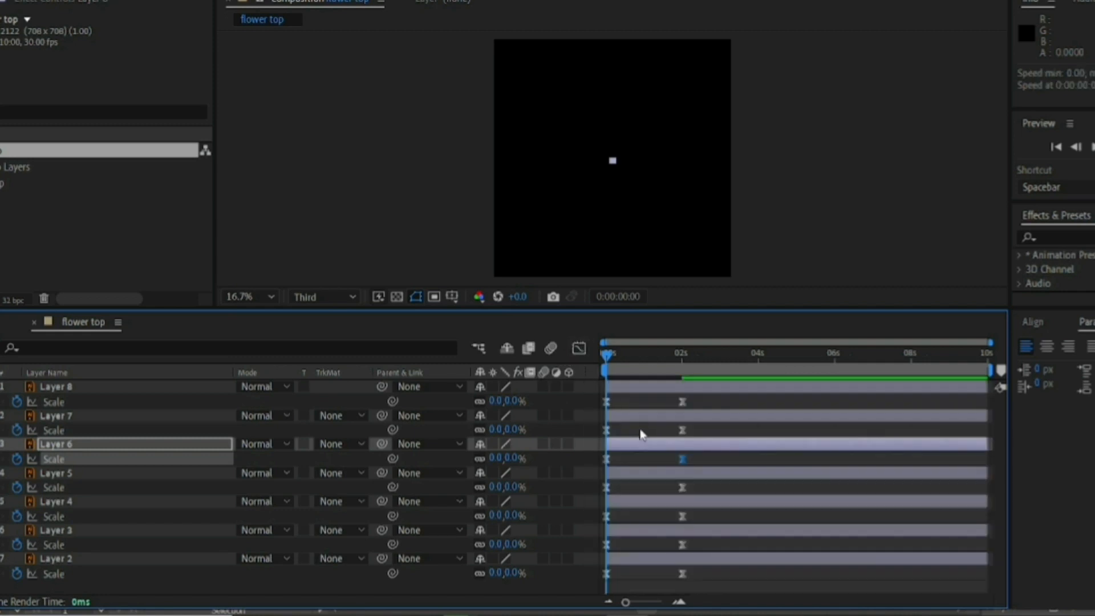
Set the incoming influence of Layer 5's 2-second scale keyframe to 100% at 0 %/sec speed in the graph
click(682, 487)
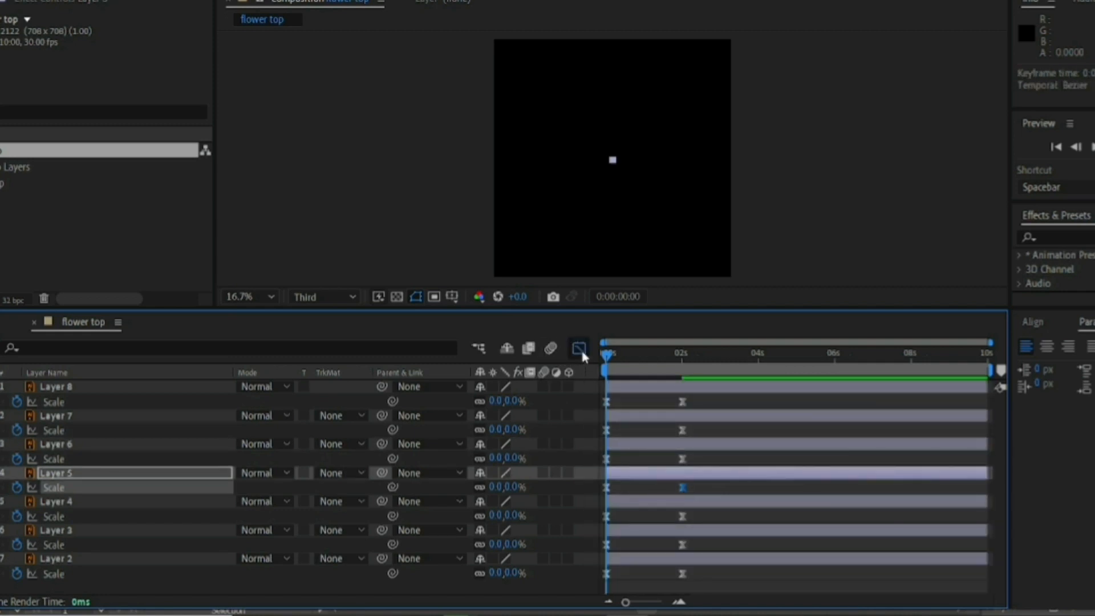
click(579, 348)
drag(682, 556, 607, 516)
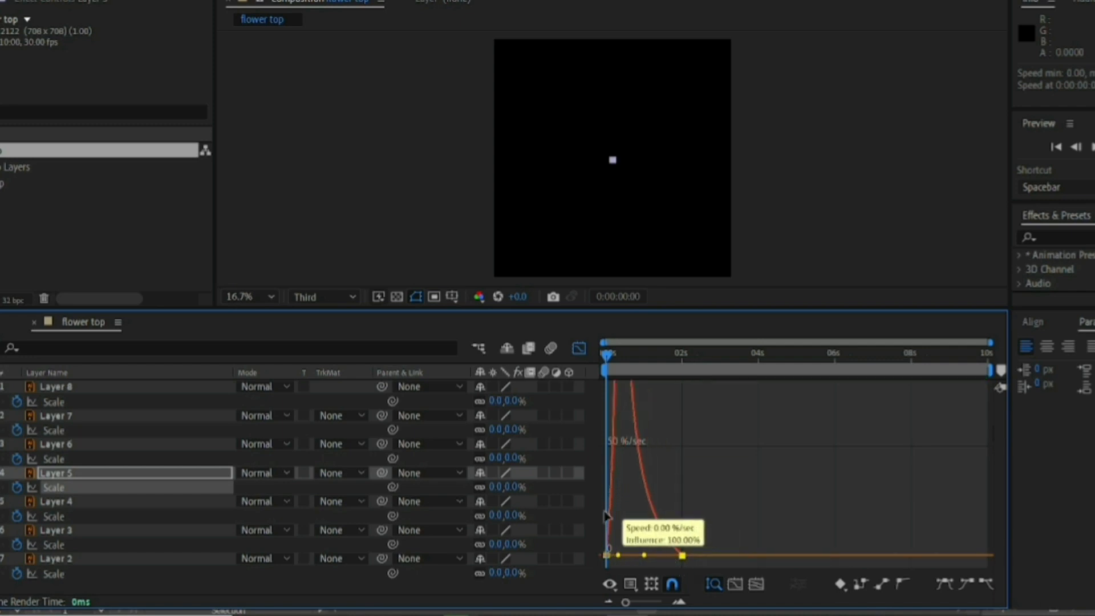
click(579, 348)
Extend the incoming influence of Layer 4's 2-second scale keyframe to its maximum in the speed graph
click(684, 517)
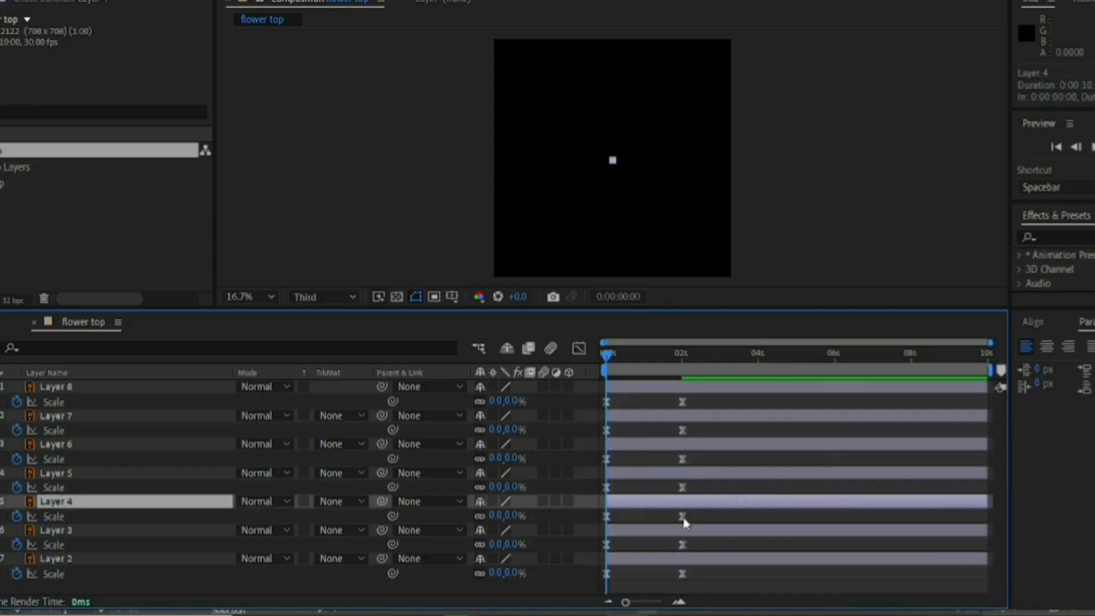
click(682, 516)
click(579, 348)
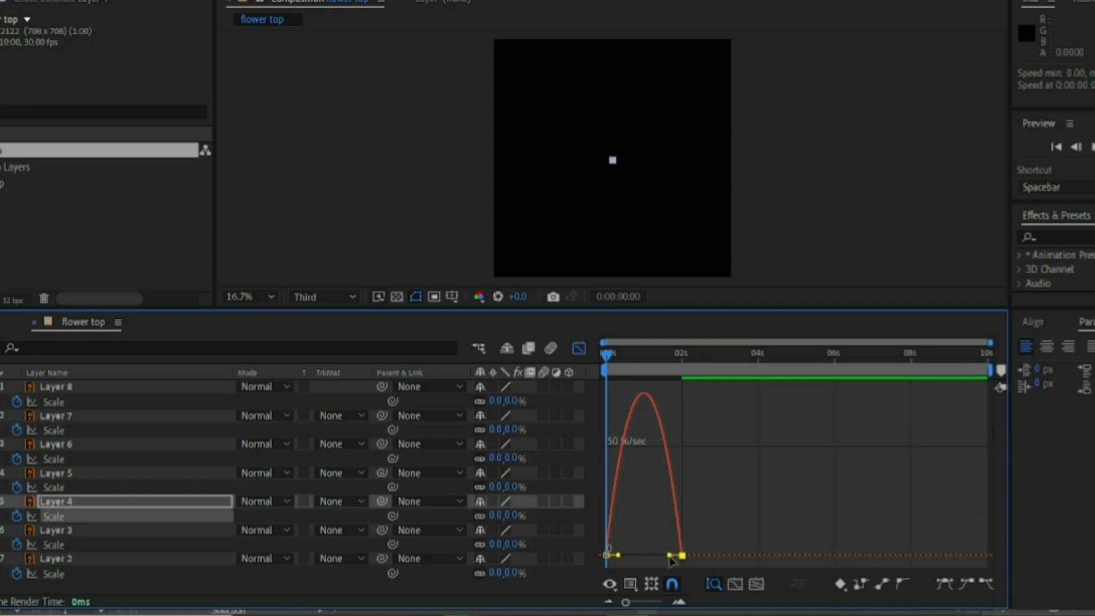
drag(670, 555, 608, 556)
click(579, 347)
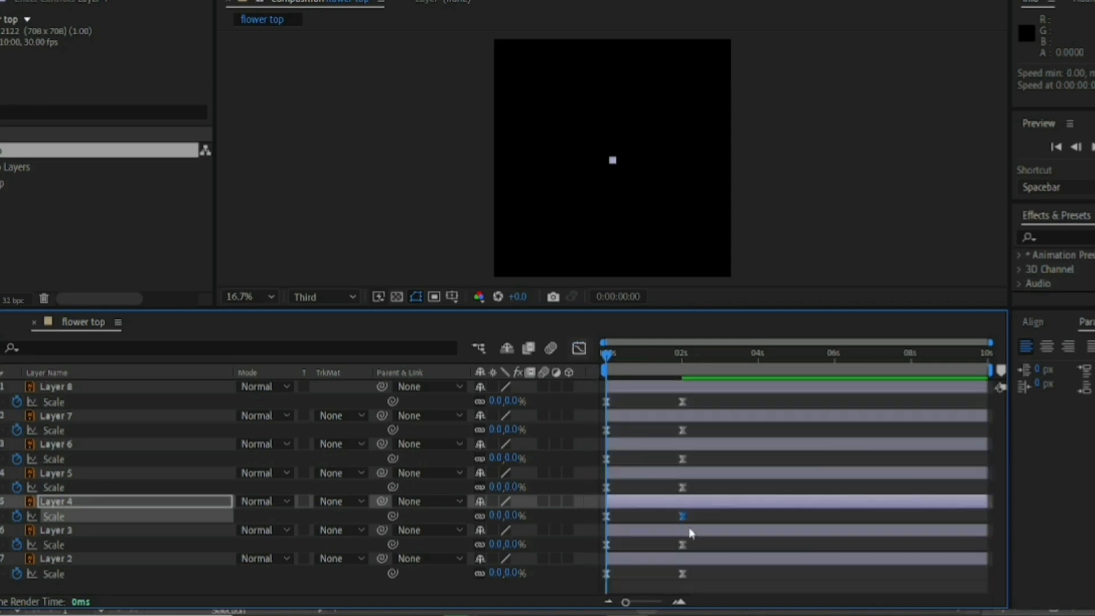
Skew Layer 3's scale speed curve toward the start by extending its 2-second keyframe's incoming influence
click(683, 545)
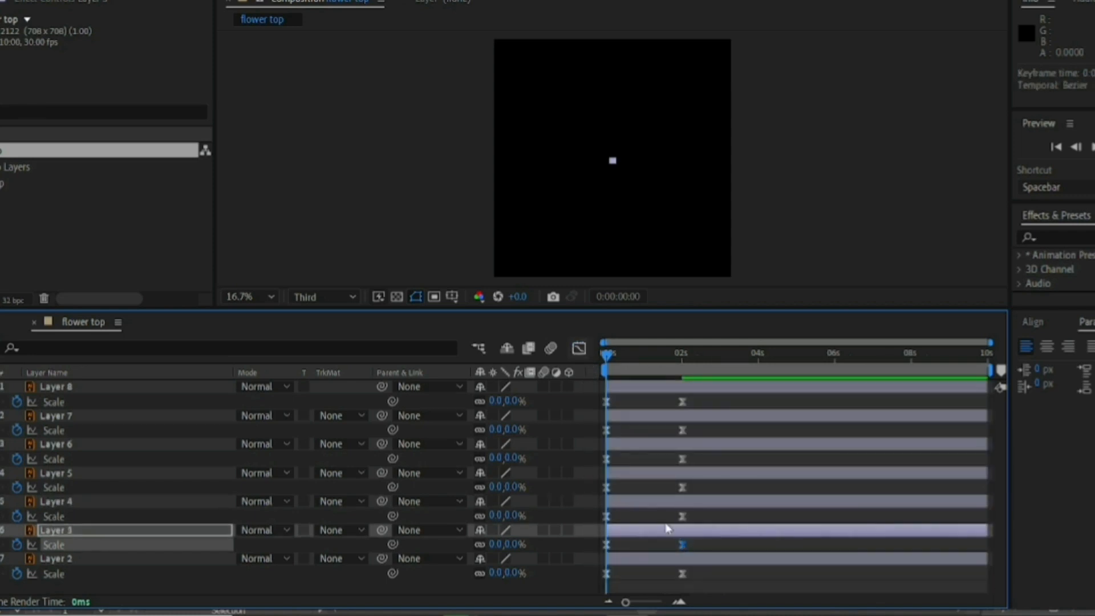
click(580, 348)
drag(671, 554, 644, 556)
click(579, 349)
Skew Layer 2's scale speed curve toward the start by extending its 2-second keyframe's incoming influence, and preview the result
click(679, 580)
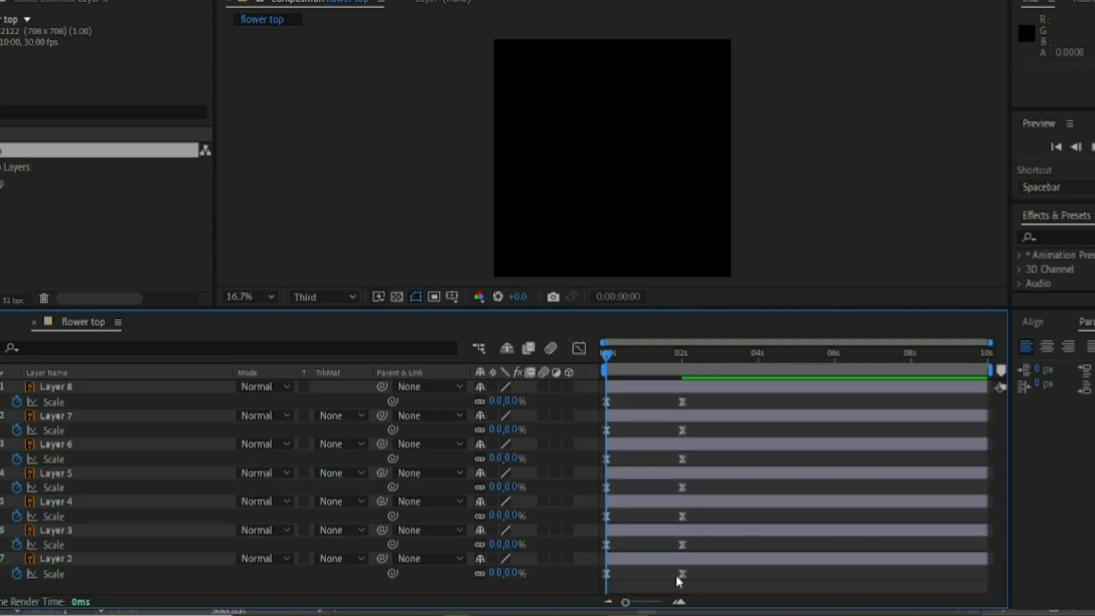
click(682, 573)
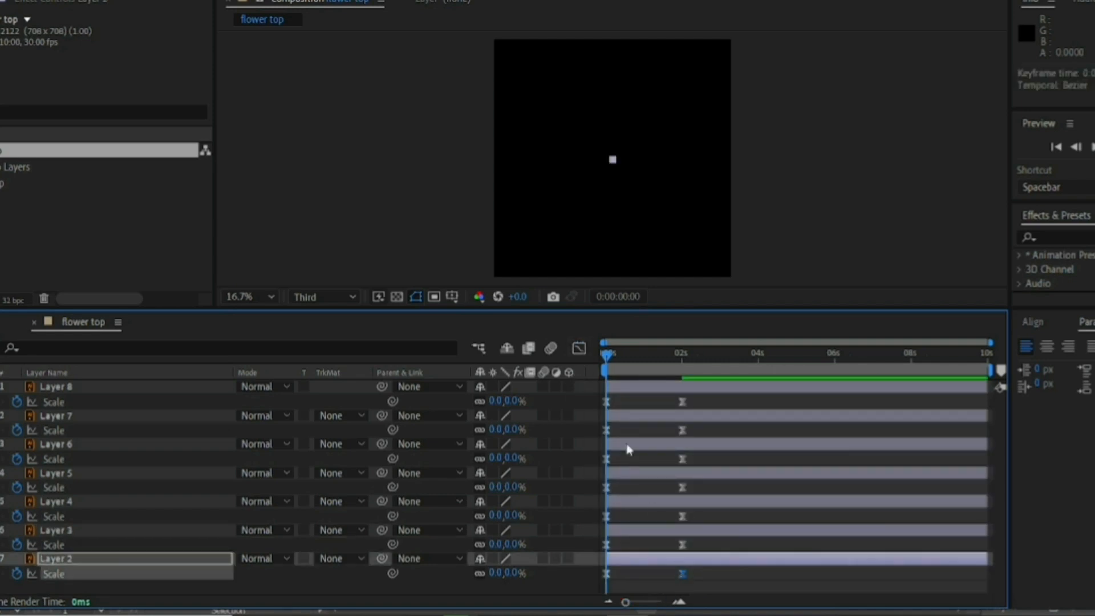
click(579, 349)
drag(669, 554, 643, 556)
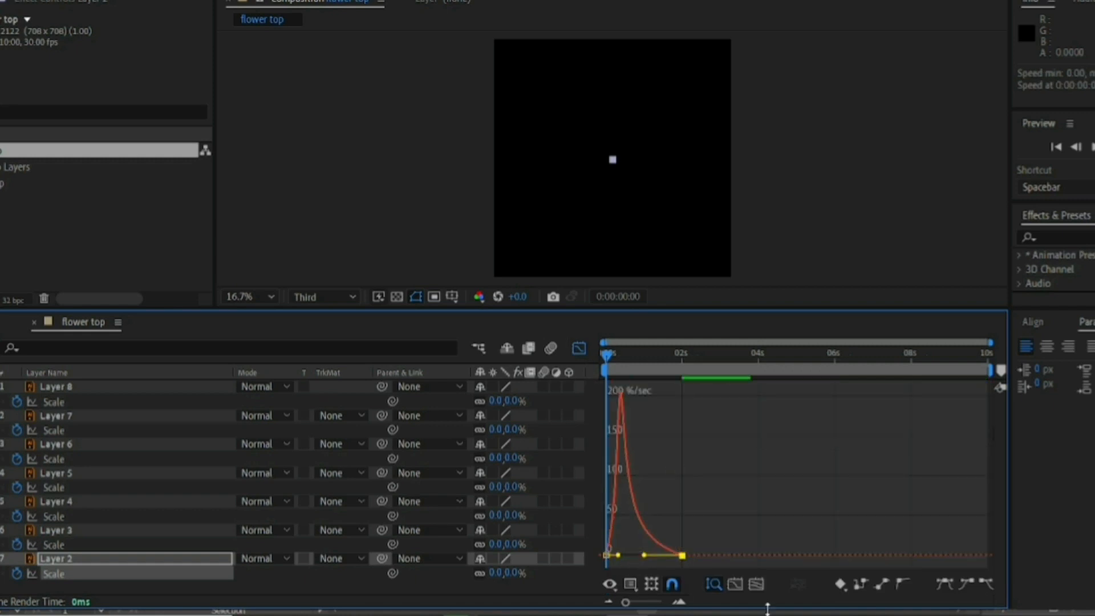
key(space)
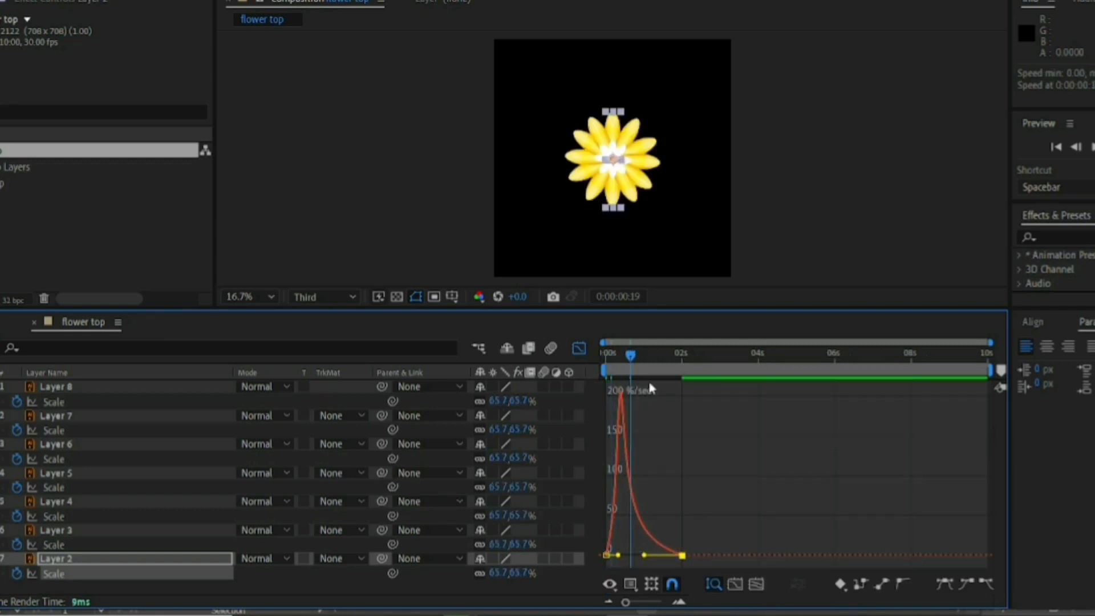
key(space)
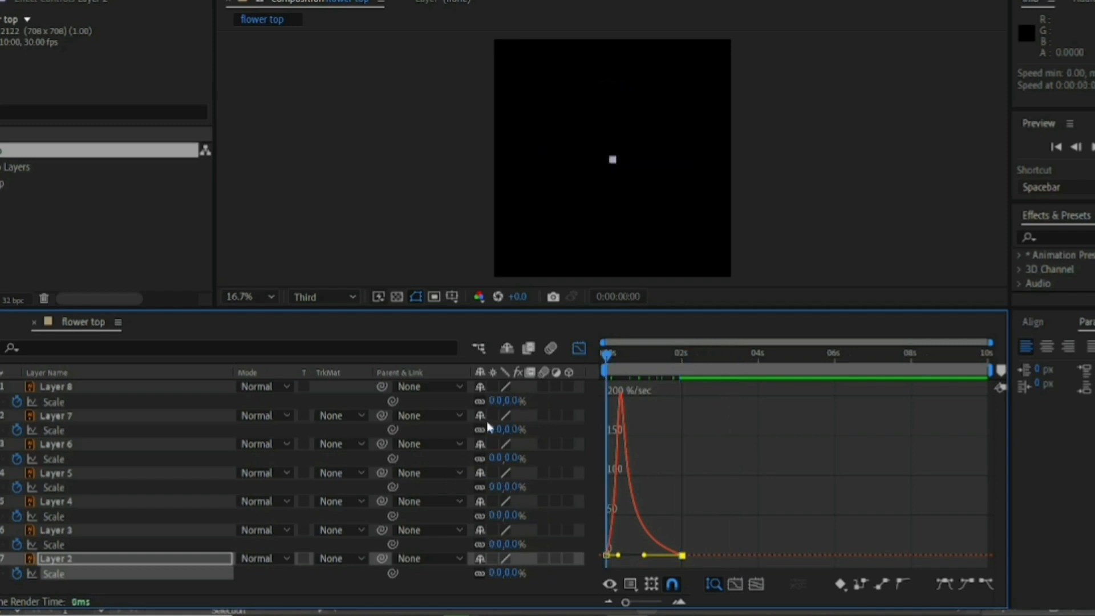
Leave the graph view, collapse the properties of all flower layers and preview the bloom
click(583, 346)
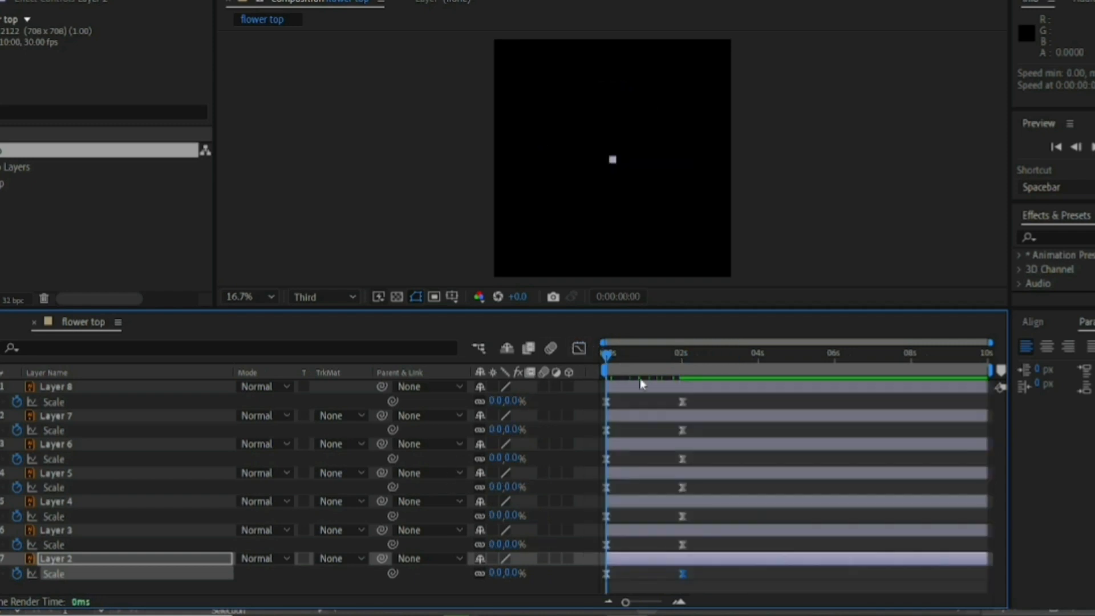
key(s)
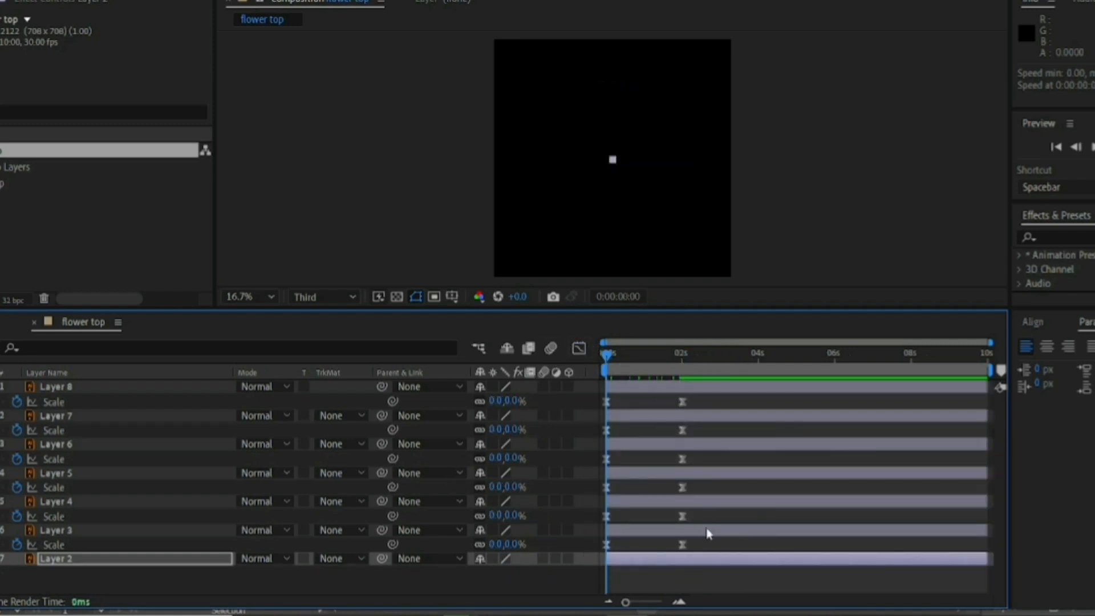
click(711, 585)
key(u)
key(u)
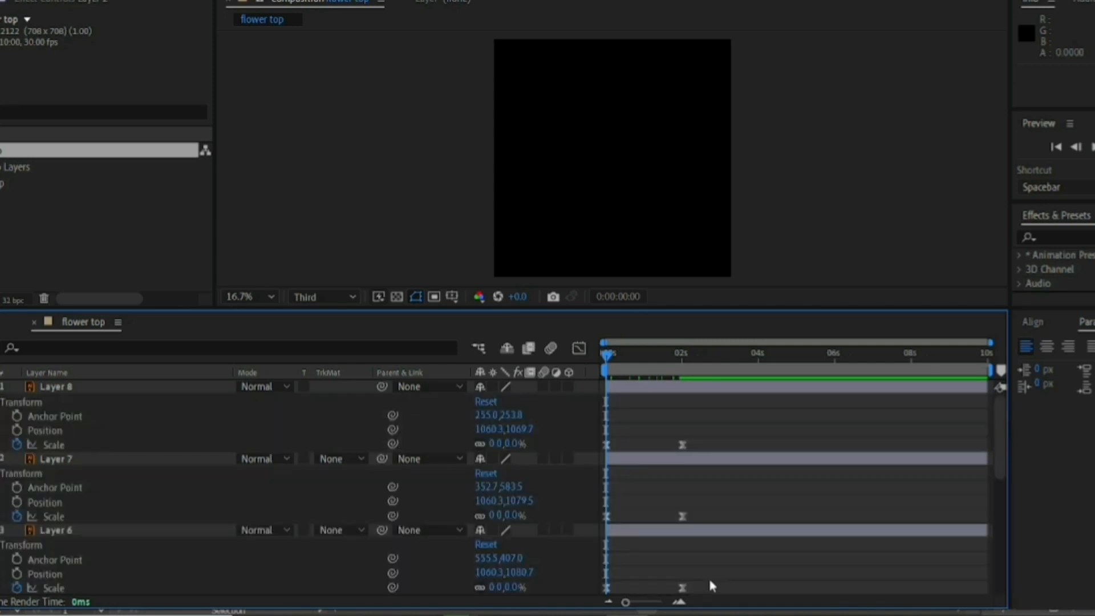
key(u)
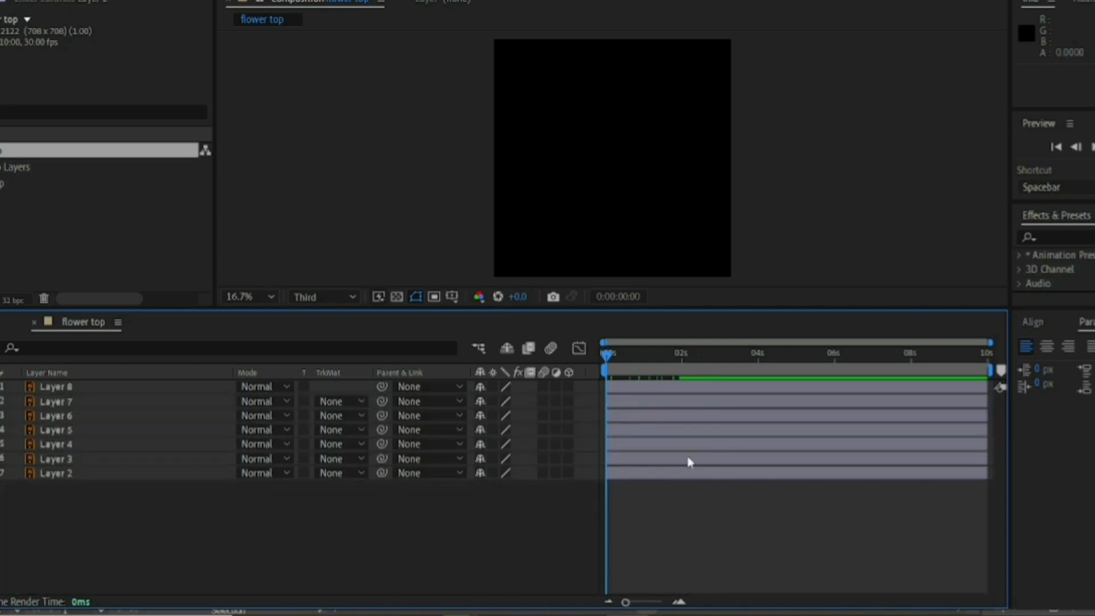
key(space)
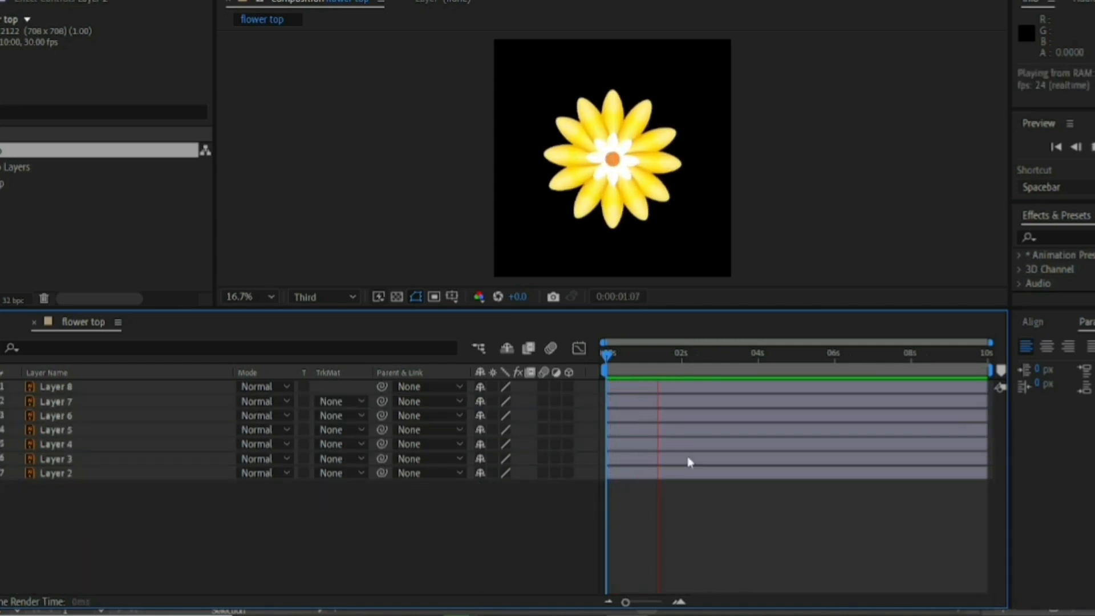
key(space)
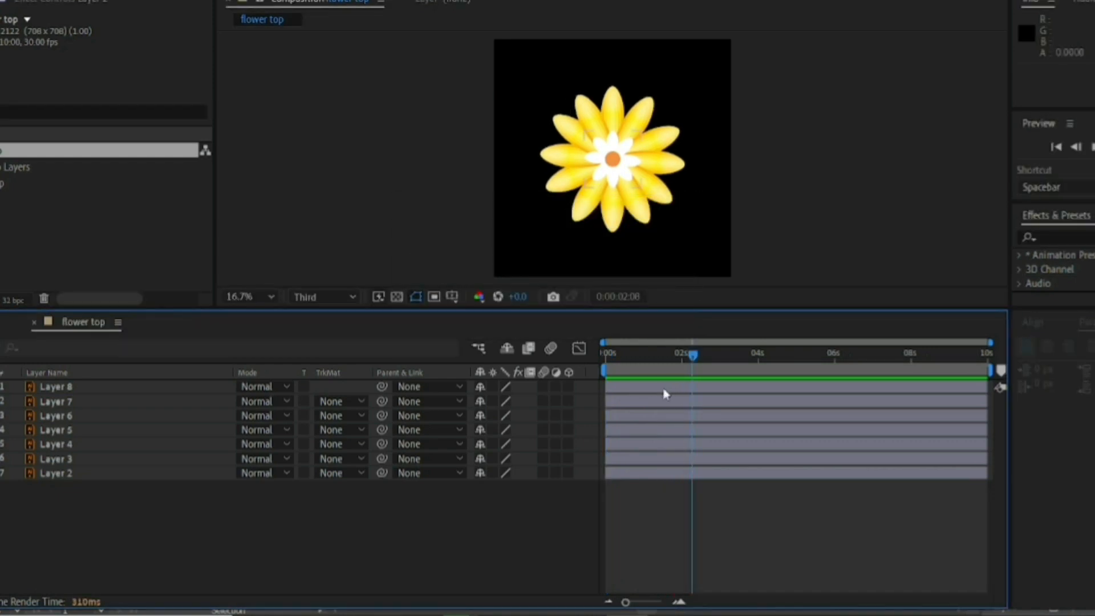
Stagger Layers 3 to 8 in ascending order so each starts slightly after the layer below, and preview the bloom
click(636, 473)
drag(632, 462, 678, 403)
key(space)
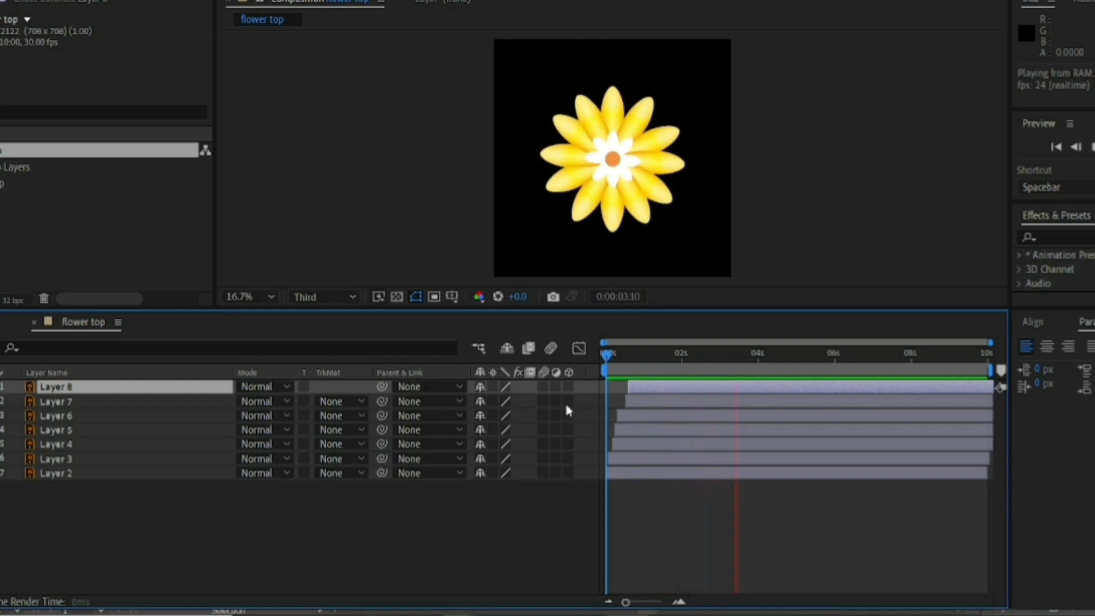
key(space)
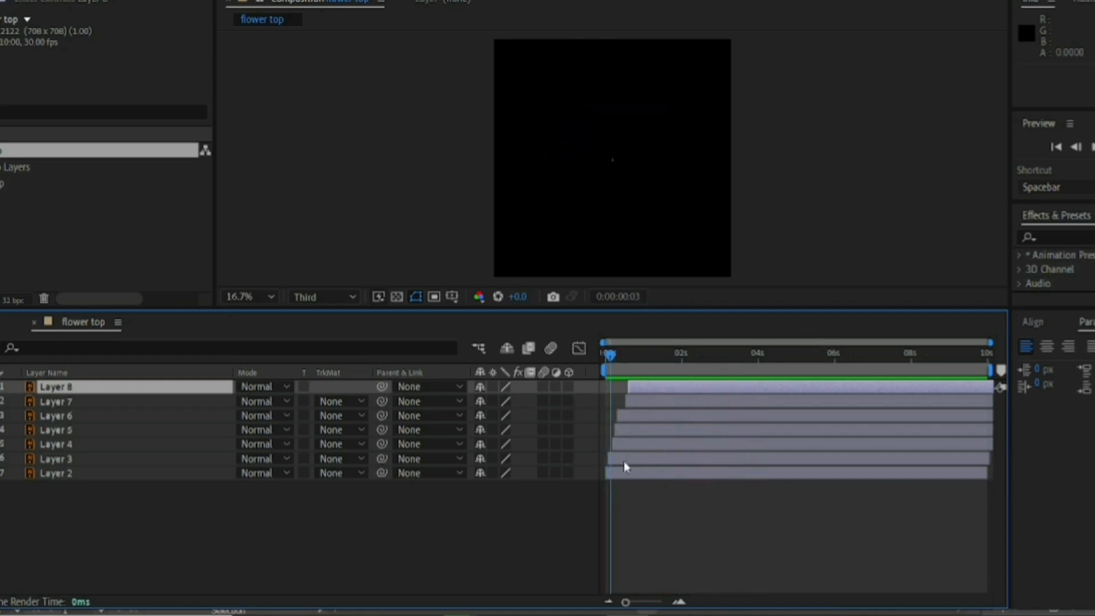
Tighten the stagger by starting Layer 4 at frame 3, Layer 7 at frame 11 and Layer 8 at frame 13, and preview it
click(623, 461)
click(620, 446)
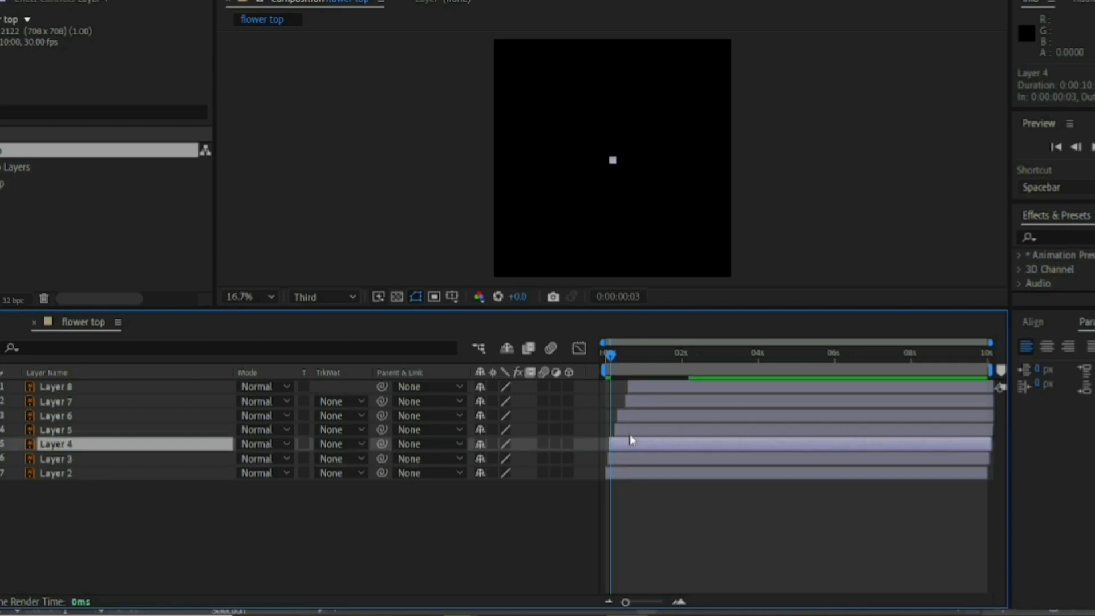
click(630, 434)
drag(629, 438, 635, 403)
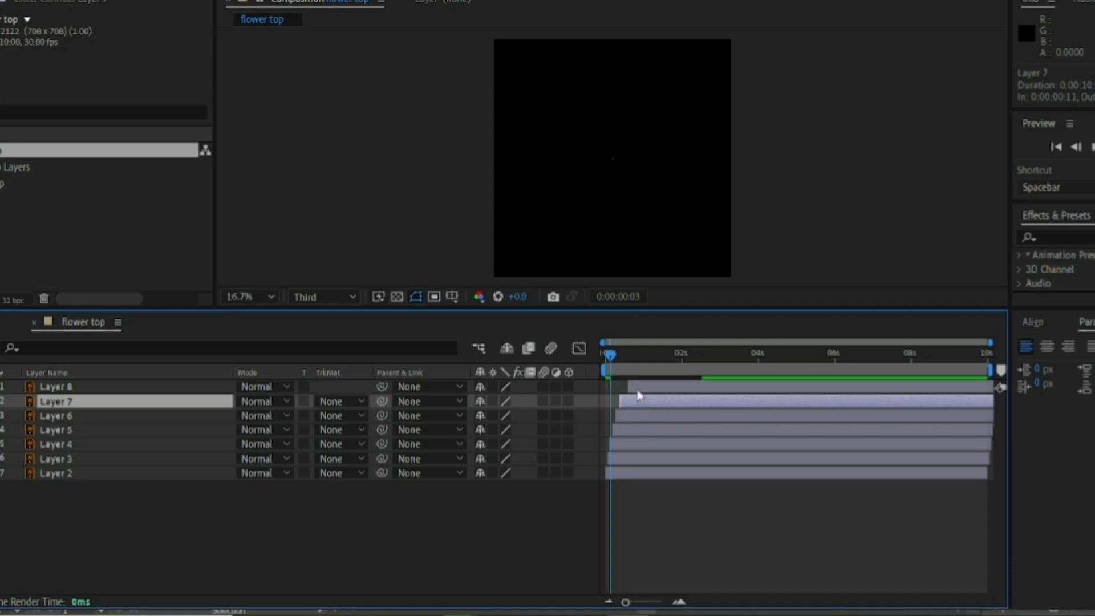
click(637, 391)
drag(633, 391, 631, 389)
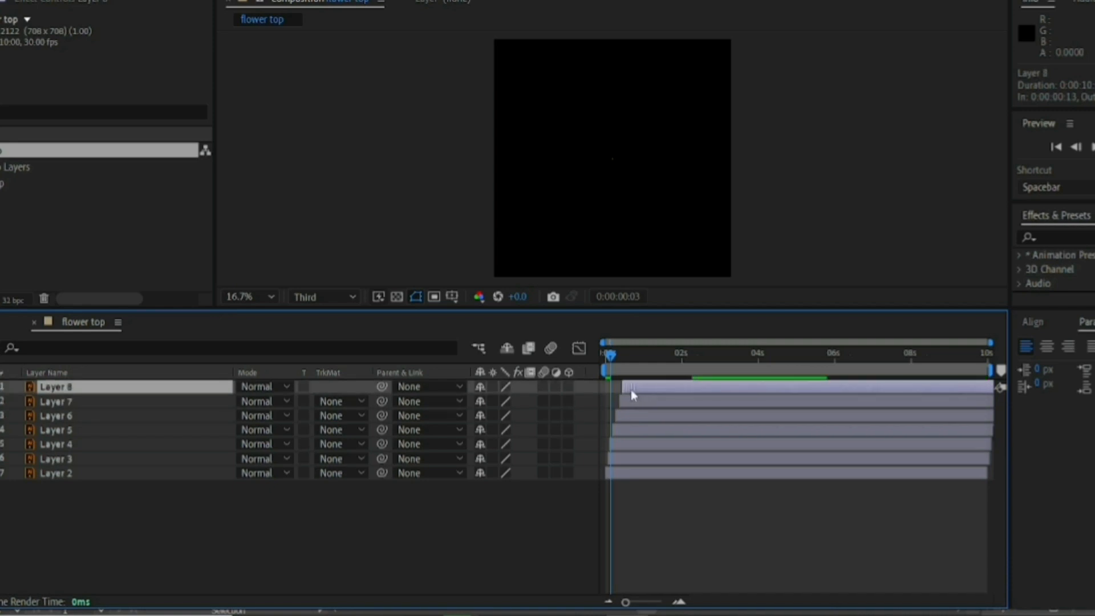
key(Home)
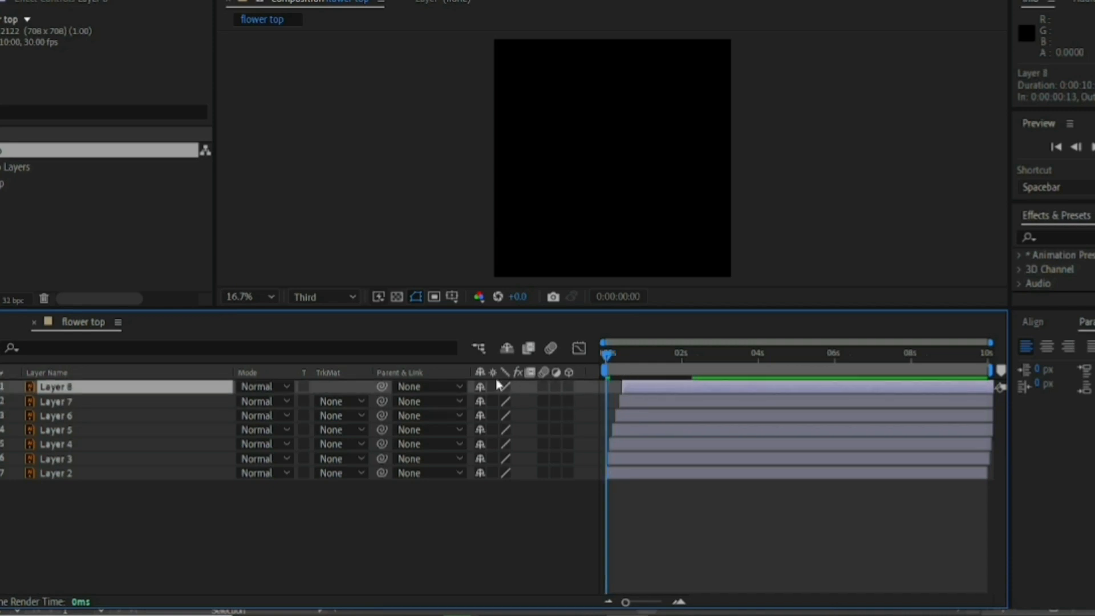
key(space)
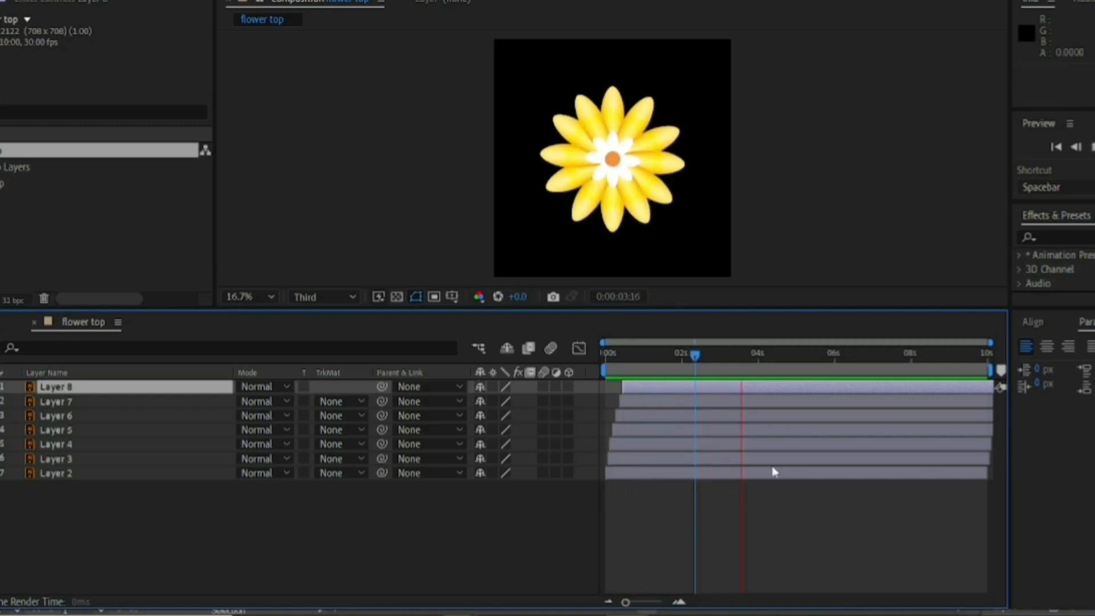
key(space)
Replay the staggered bloom from the start of the composition to check the petal timing
click(642, 461)
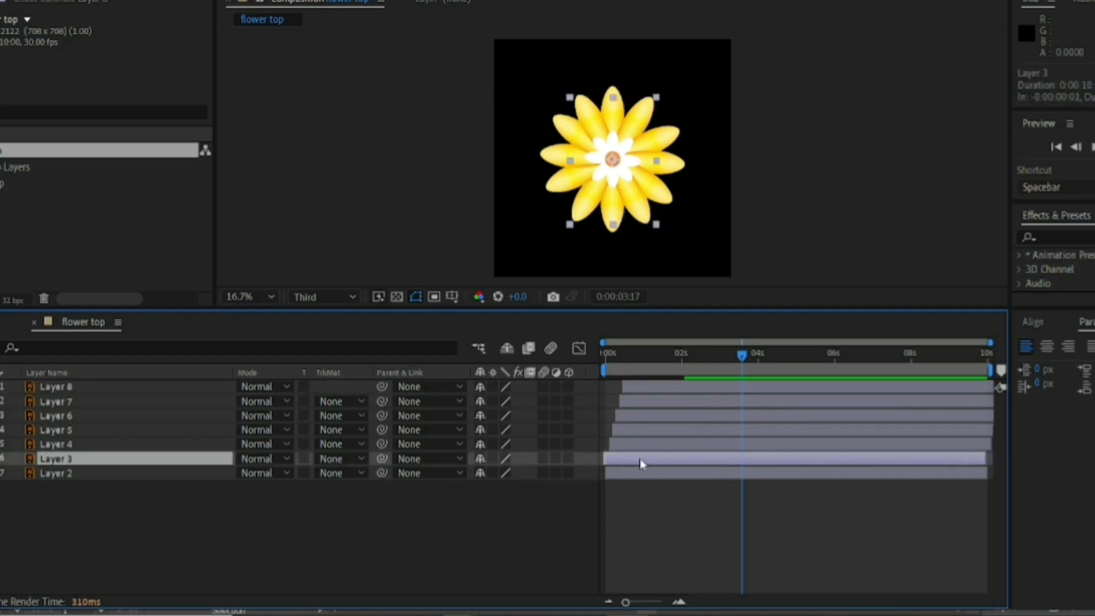
click(637, 445)
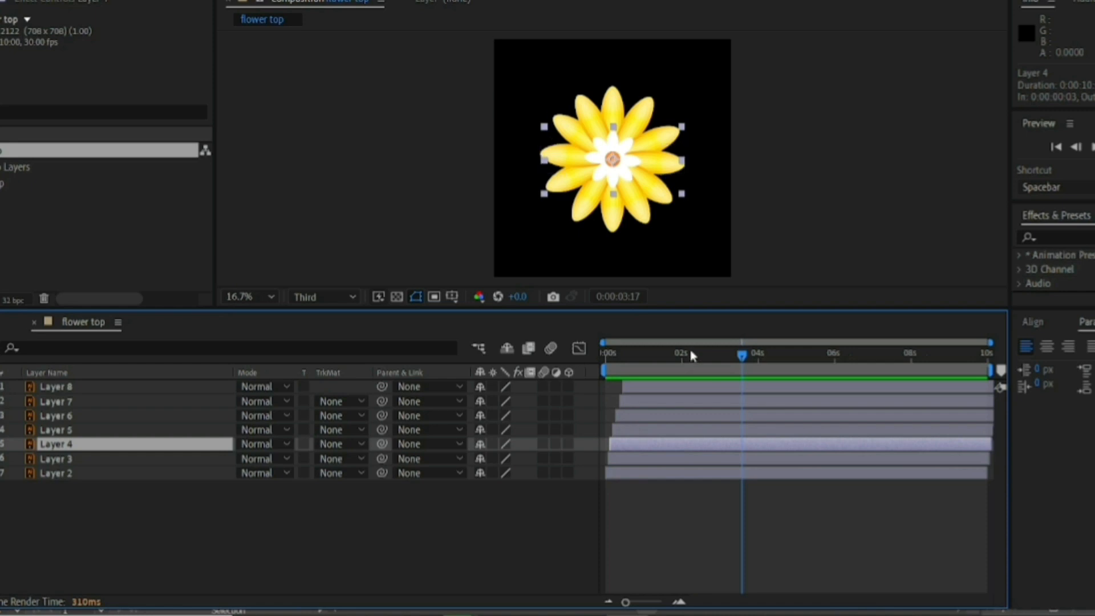
drag(690, 350, 128, 366)
key(space)
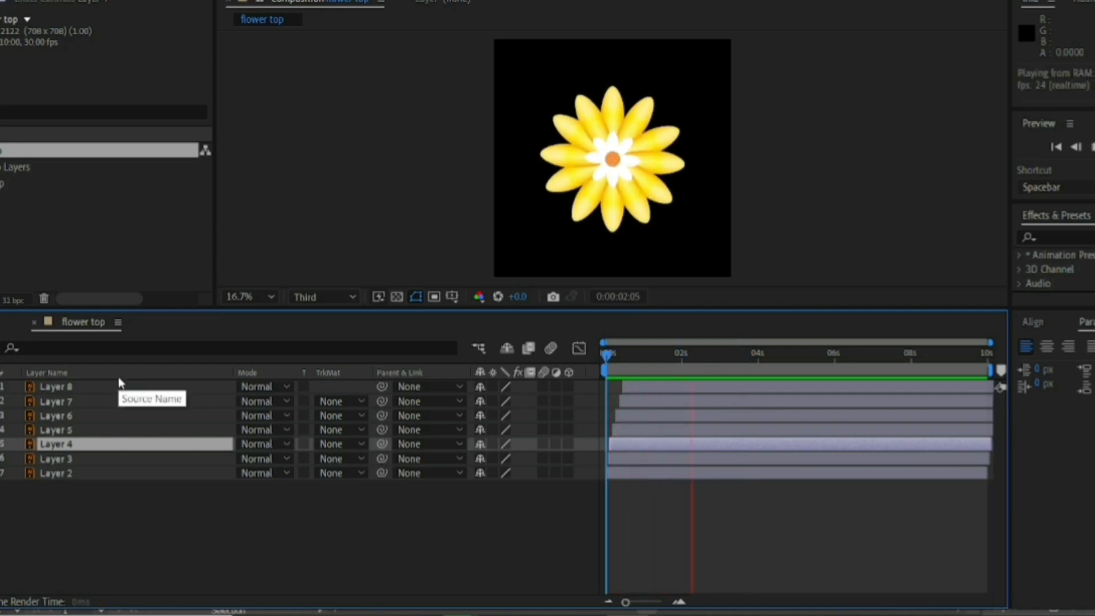
key(space)
click(254, 486)
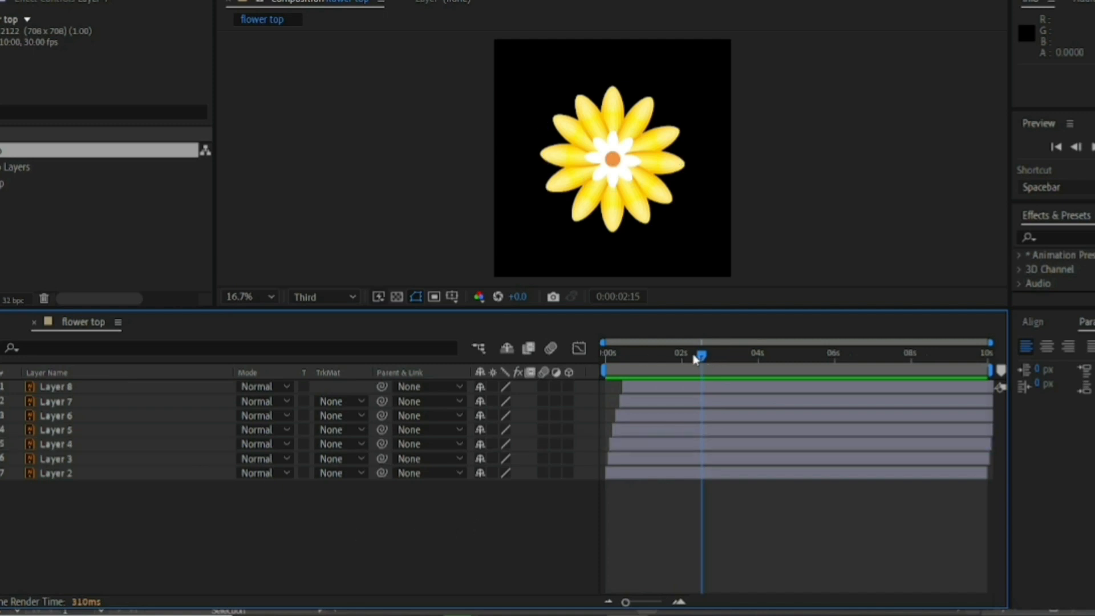
Using frame 16 as a reference, shift Layers 3 and 4 to start at frame 0 and Layer 5 at frame 1
drag(695, 358, 626, 402)
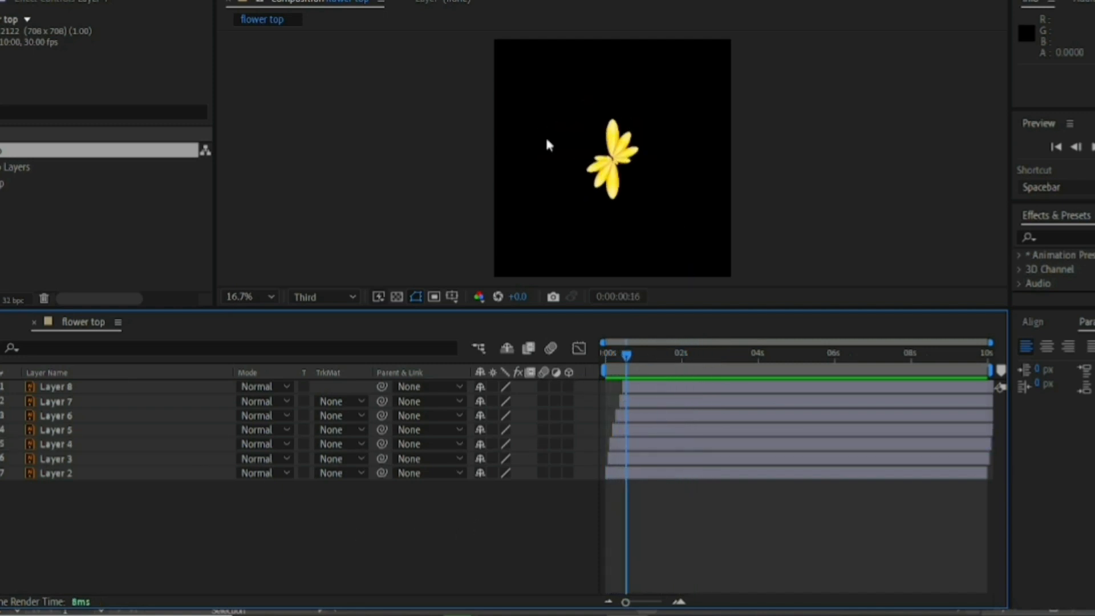
click(618, 463)
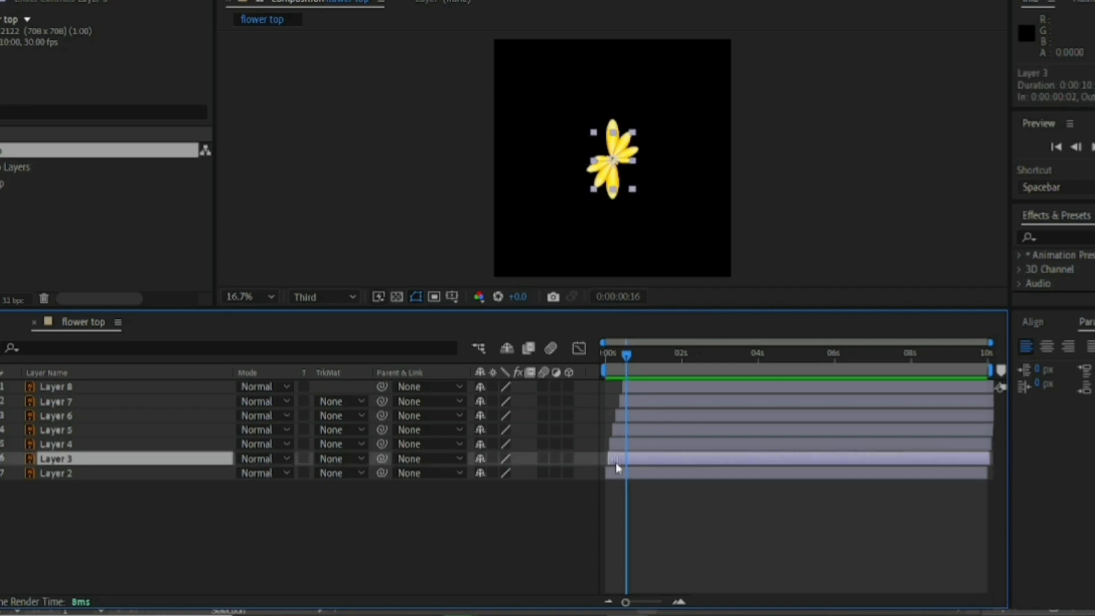
drag(615, 449, 612, 448)
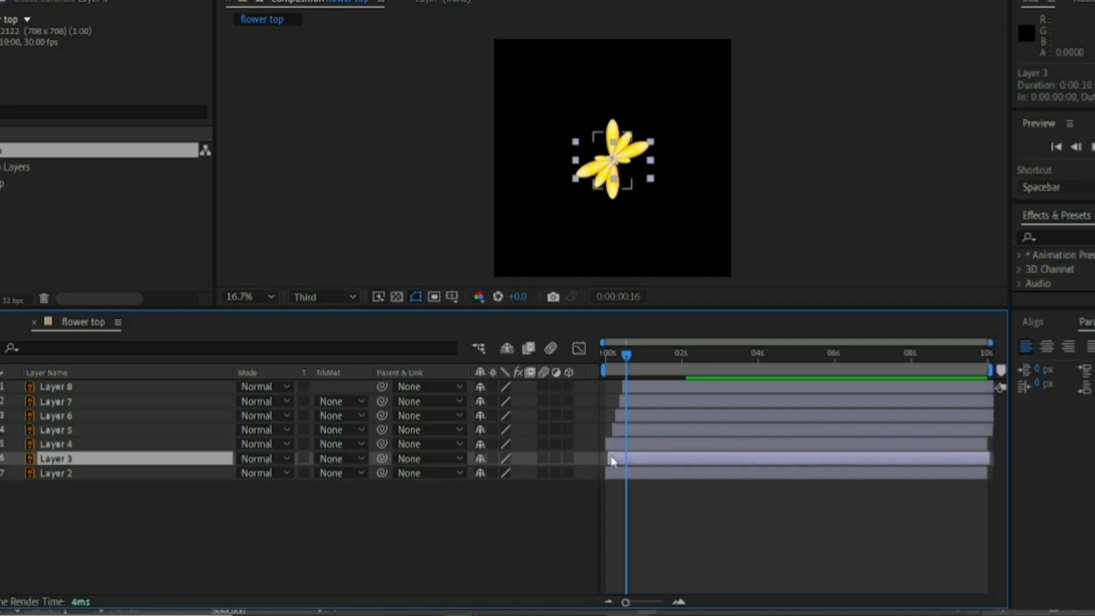
click(618, 433)
drag(617, 433, 614, 420)
Move Layers 6 and 7 earlier in sequence, start Layer 8 at frame 9, and preview the bloom from the beginning
click(623, 422)
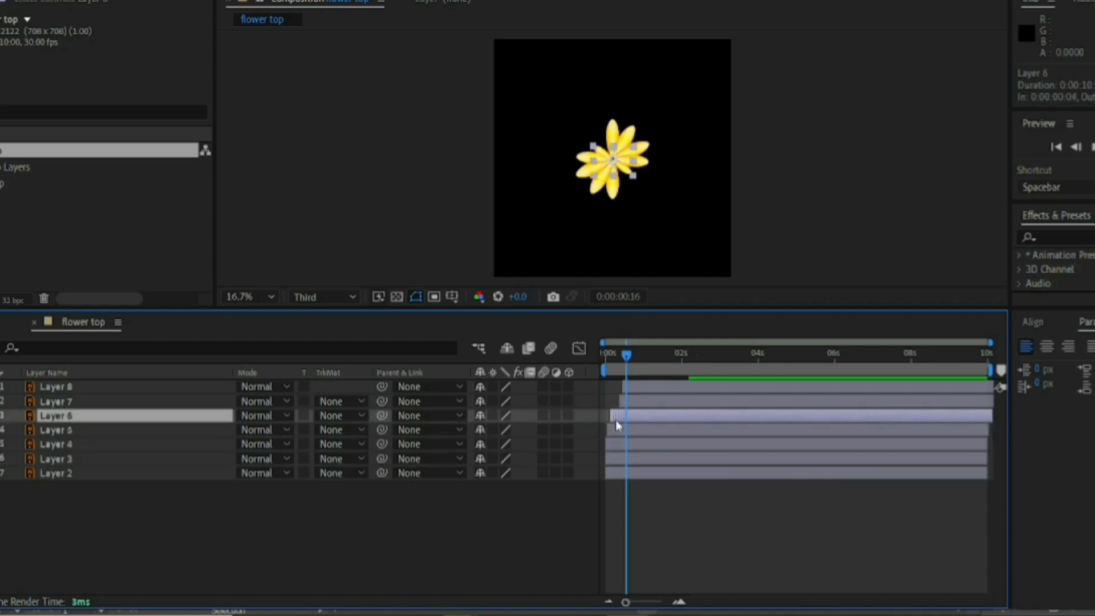
click(640, 402)
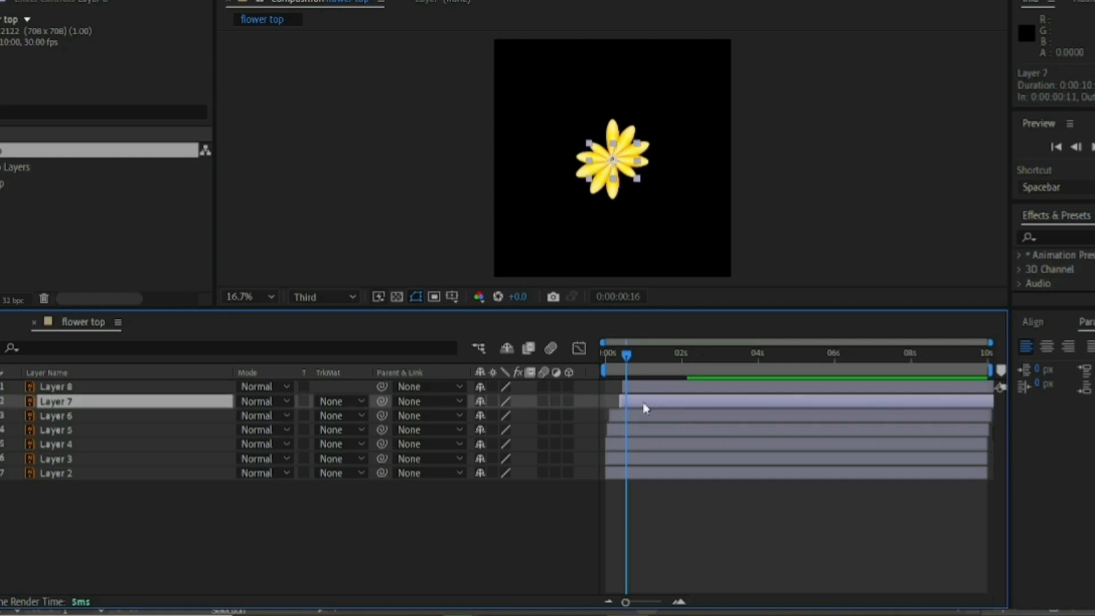
drag(640, 390, 325, 359)
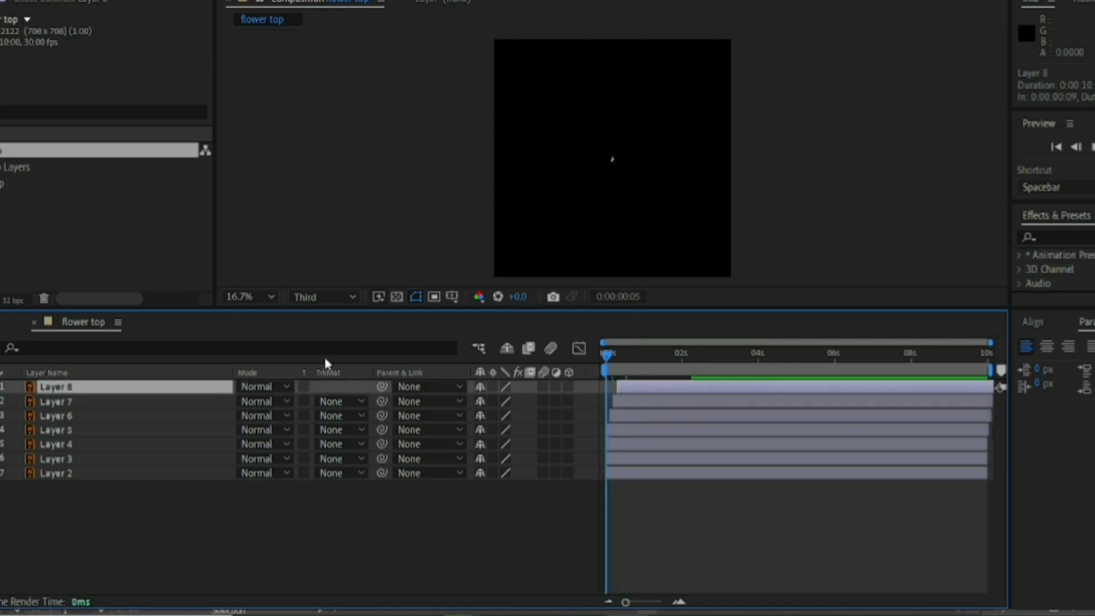
key(space)
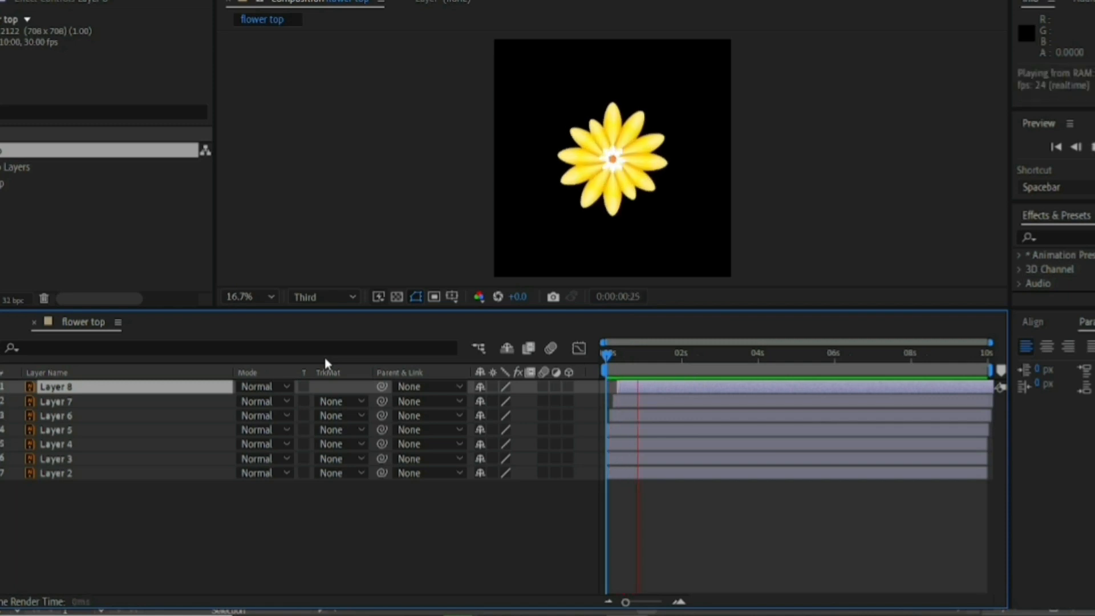
key(space)
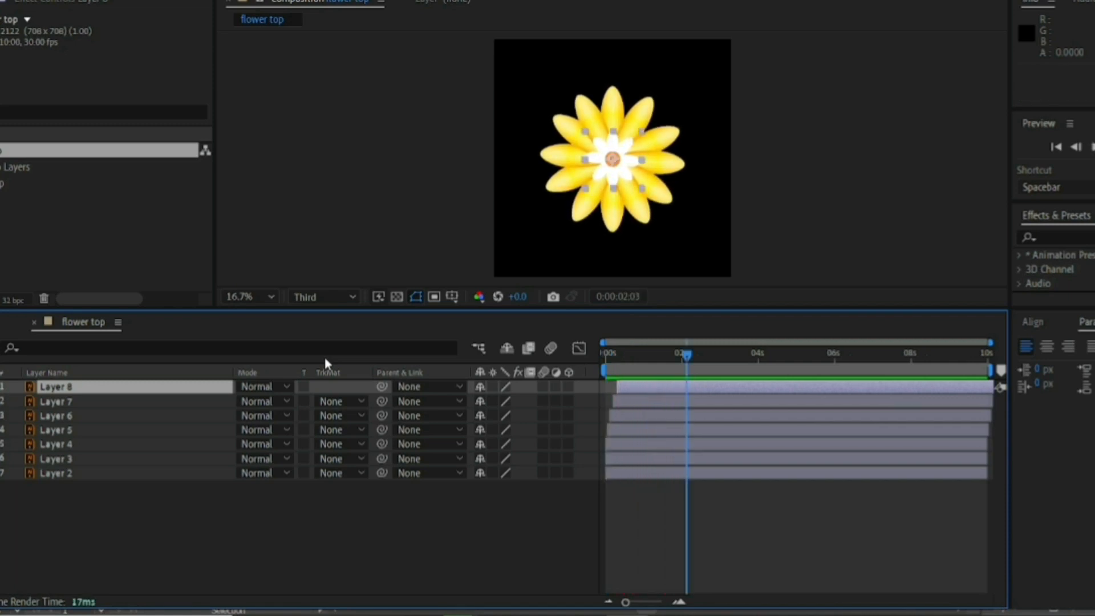
Shift Layers 5 and 6 slightly earlier, start Layer 7 at frame 3, and replay the bloom from the beginning
click(619, 432)
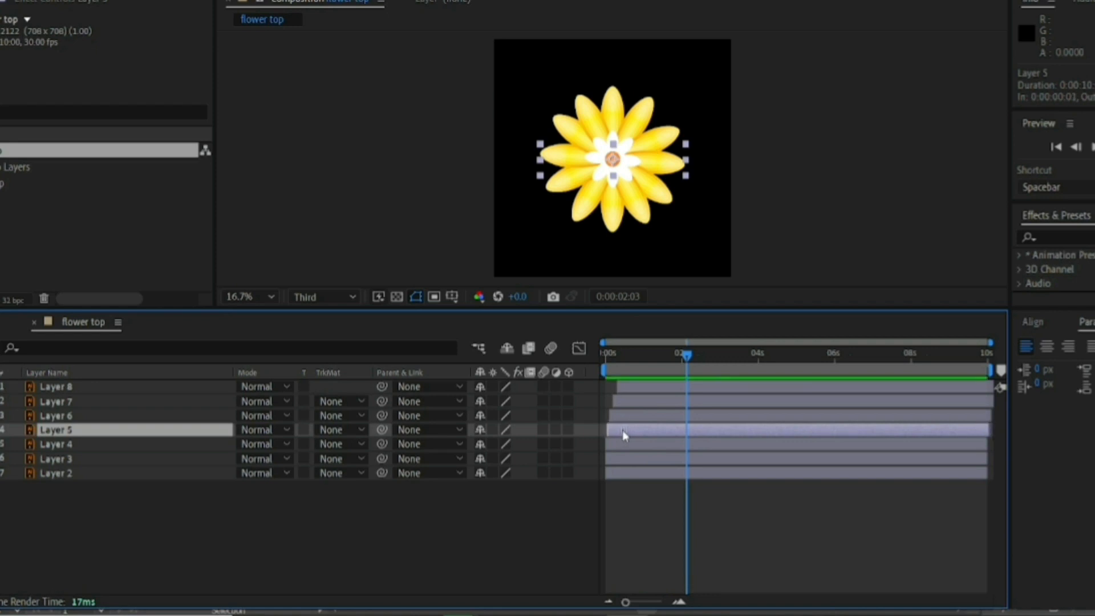
click(629, 415)
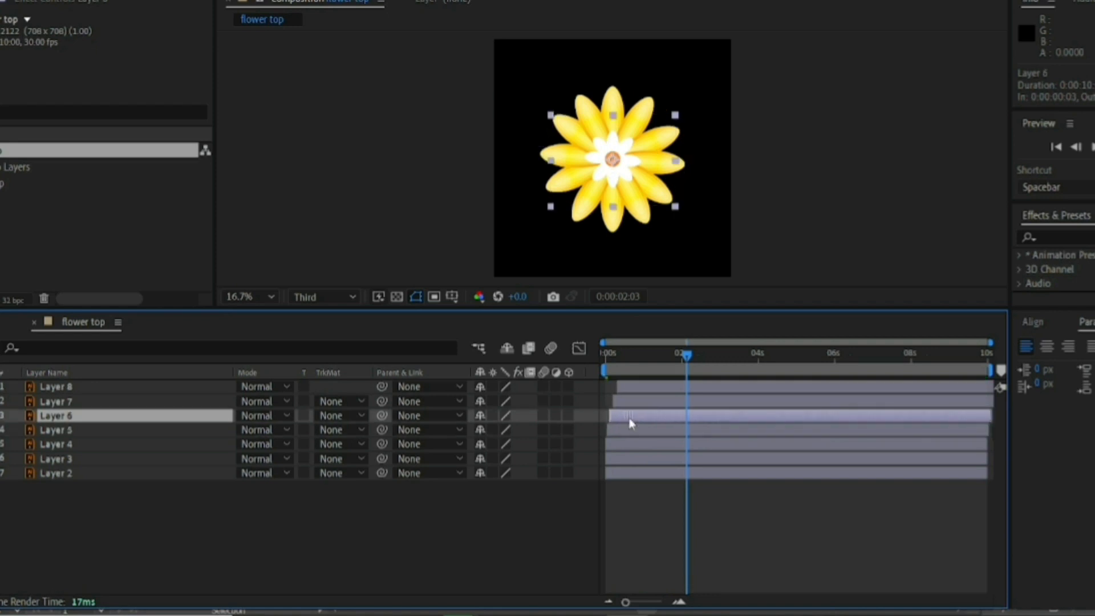
drag(630, 422, 624, 403)
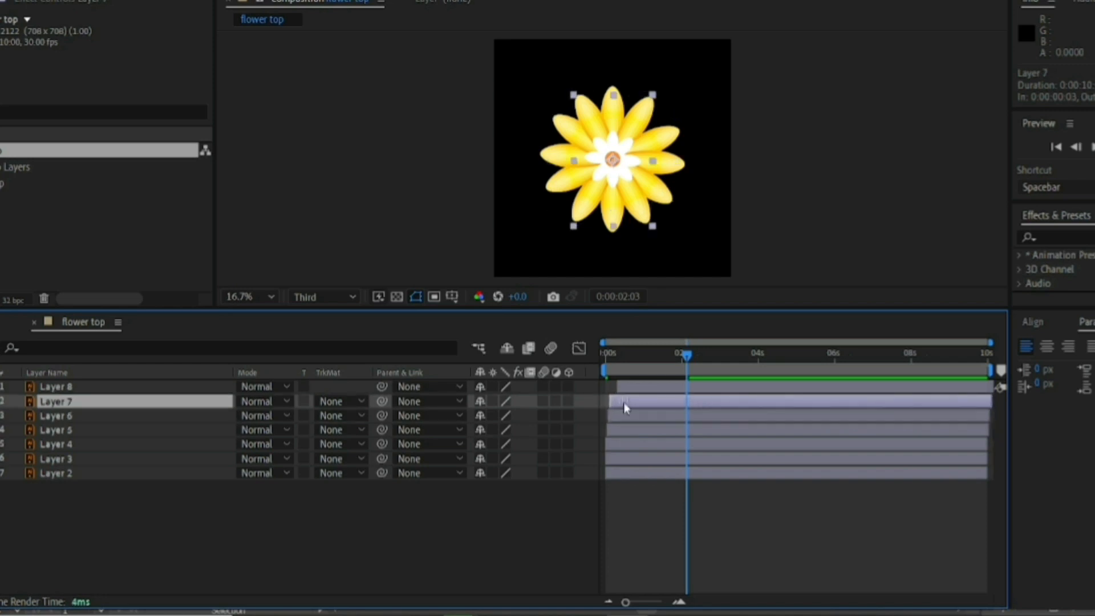
click(645, 391)
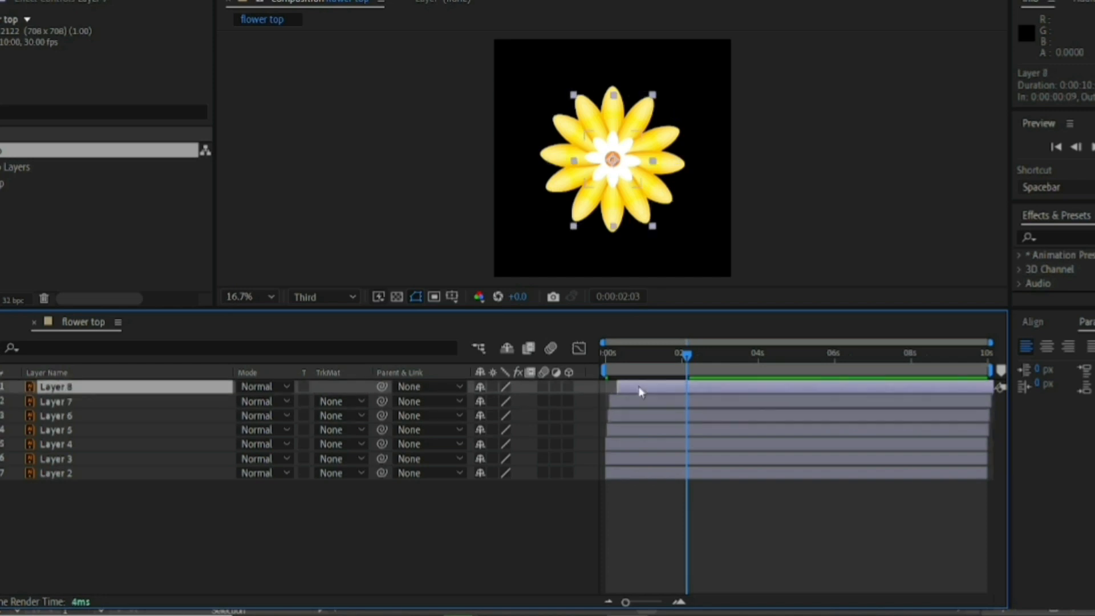
key(Home)
key(space)
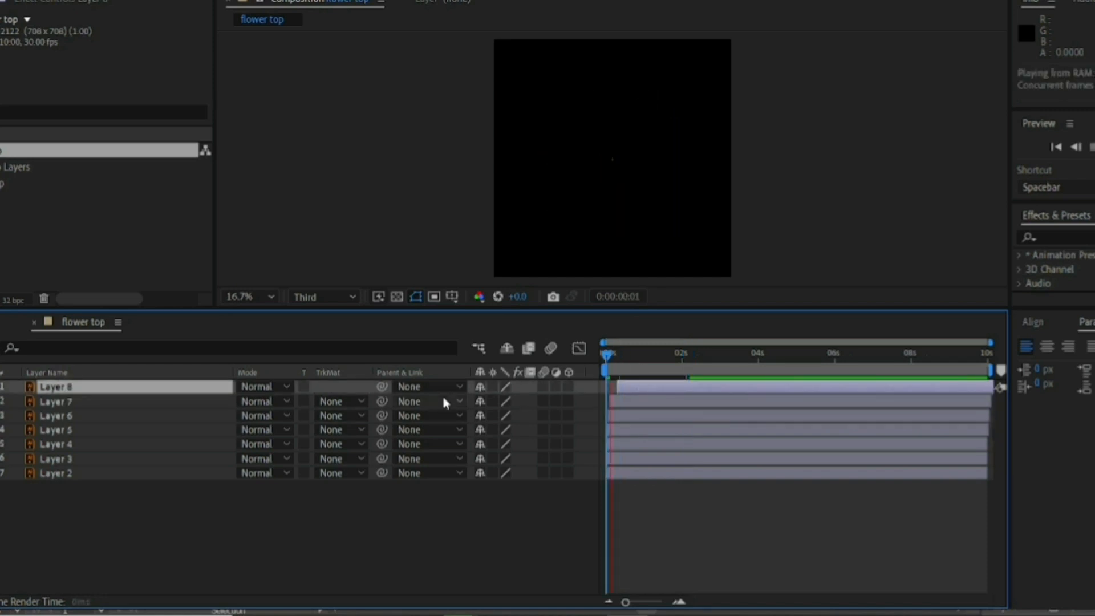
Shift Layers 5, 6 and 7 slightly earlier and start Layer 8 at frame 4
key(space)
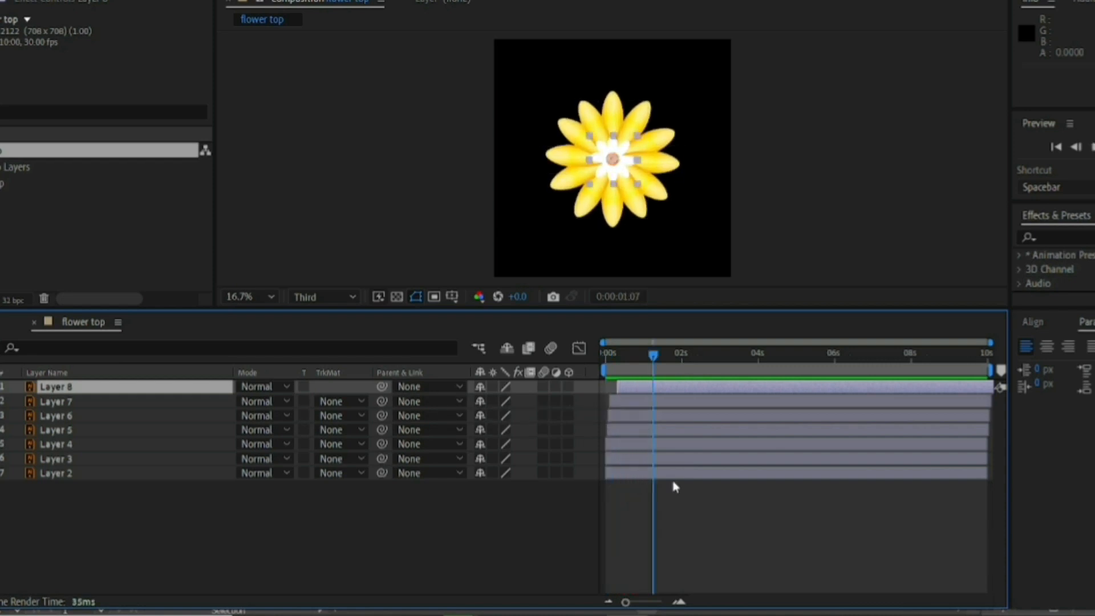
drag(644, 430, 636, 392)
click(636, 409)
click(632, 403)
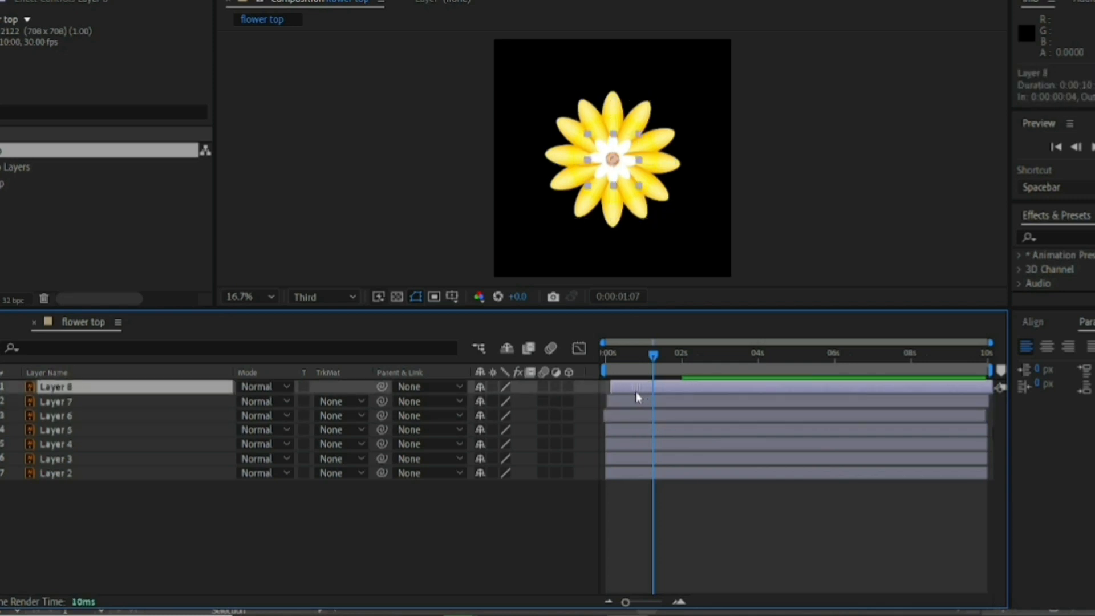
Replay the tightened bloom several times from the beginning of the composition and save the project
key(space)
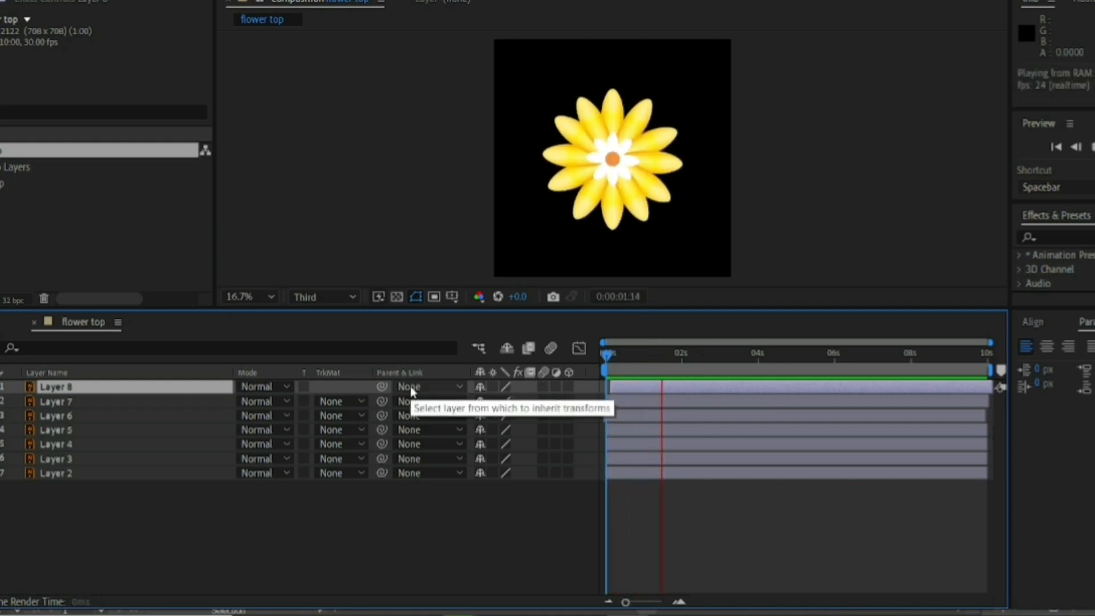
key(space)
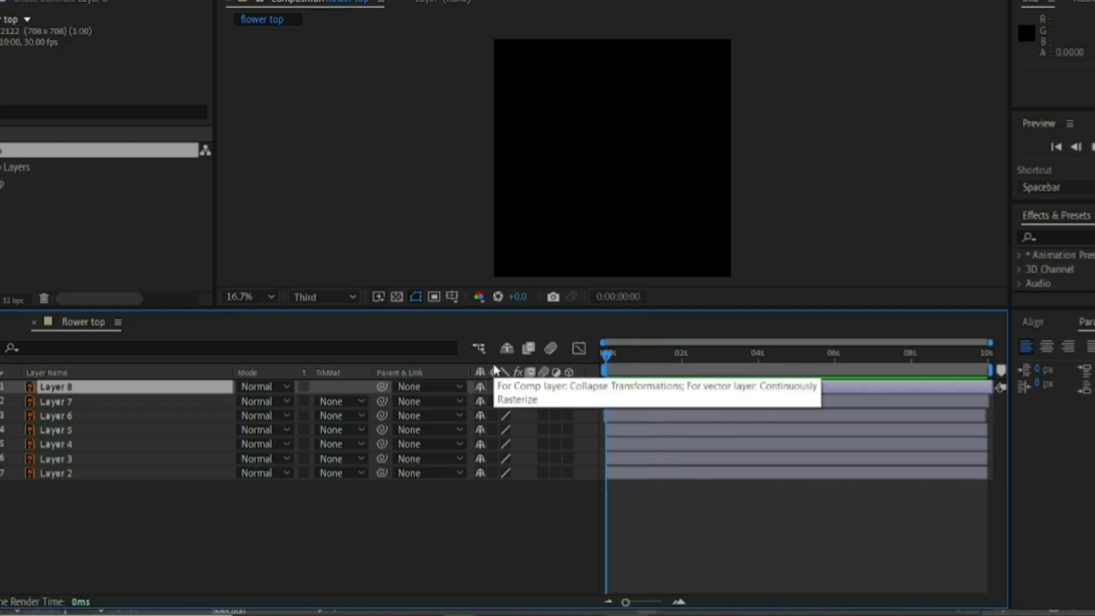
key(space)
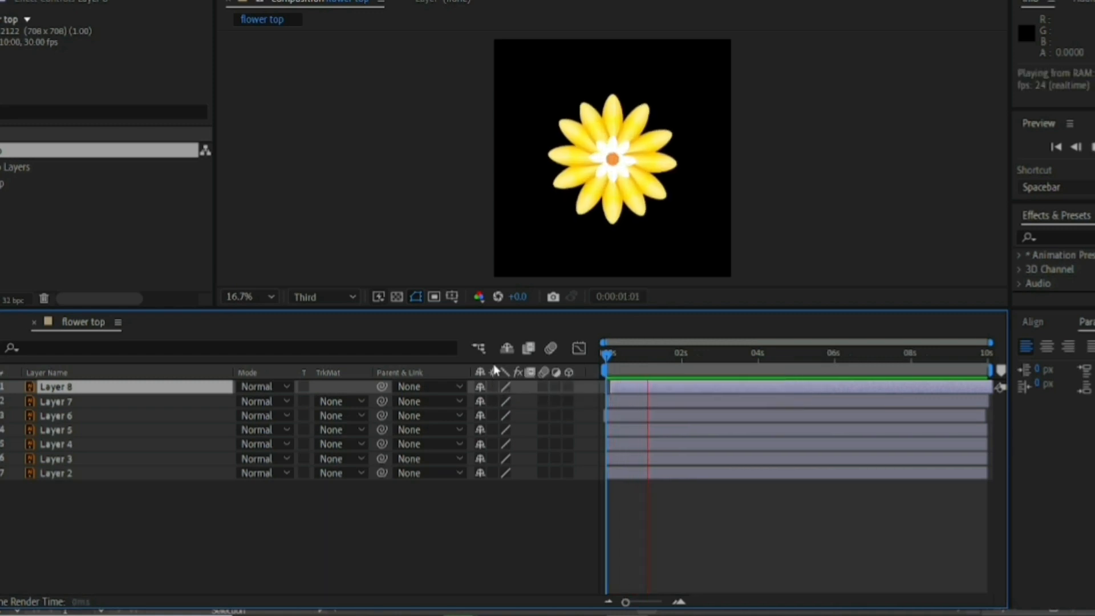
key(space)
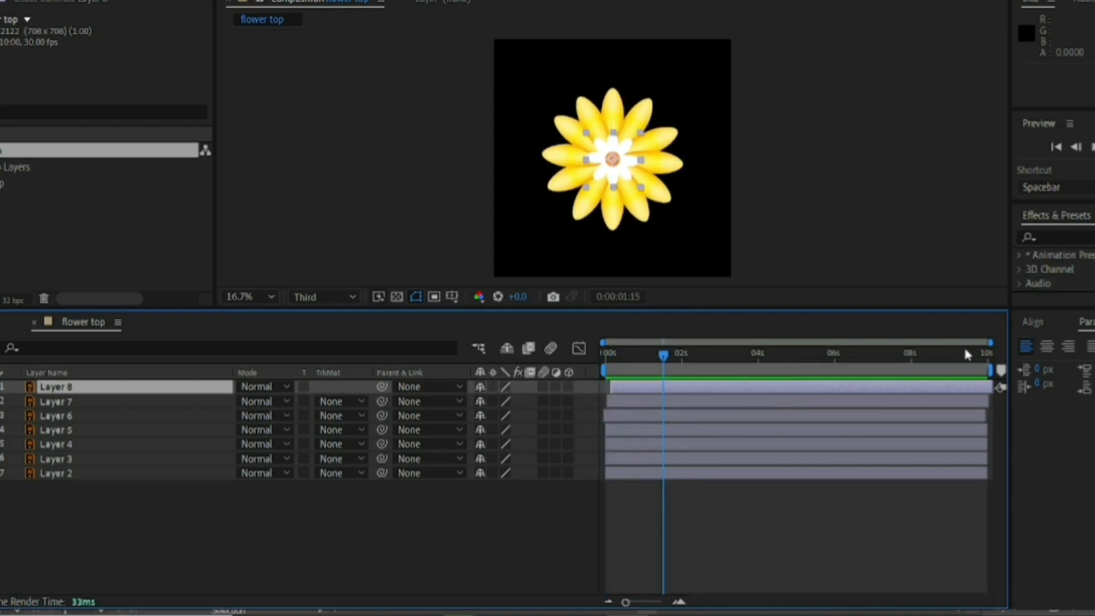
key(space)
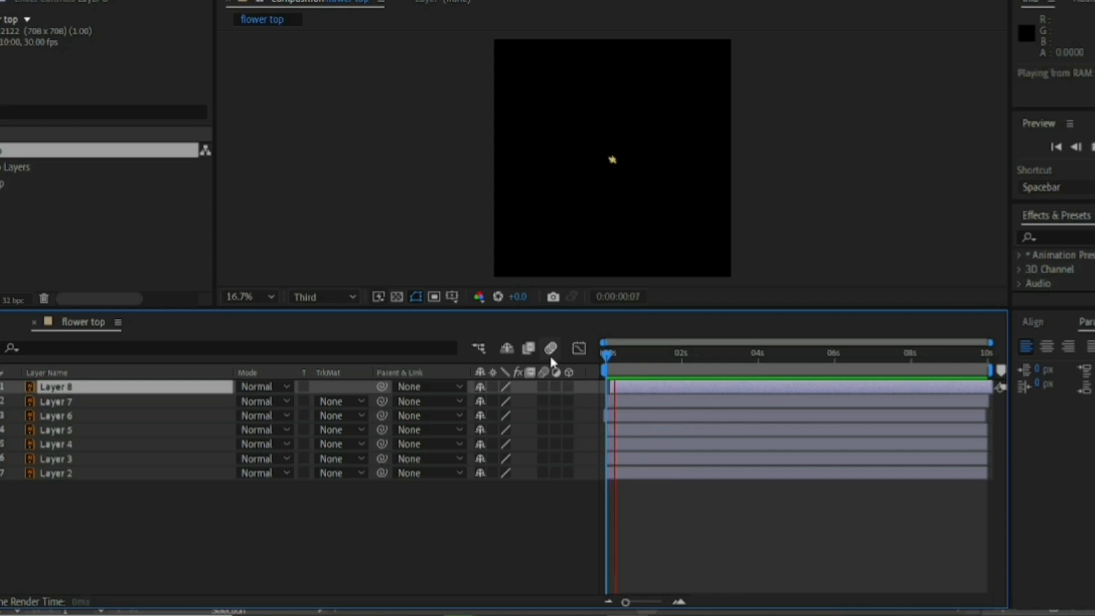
key(space)
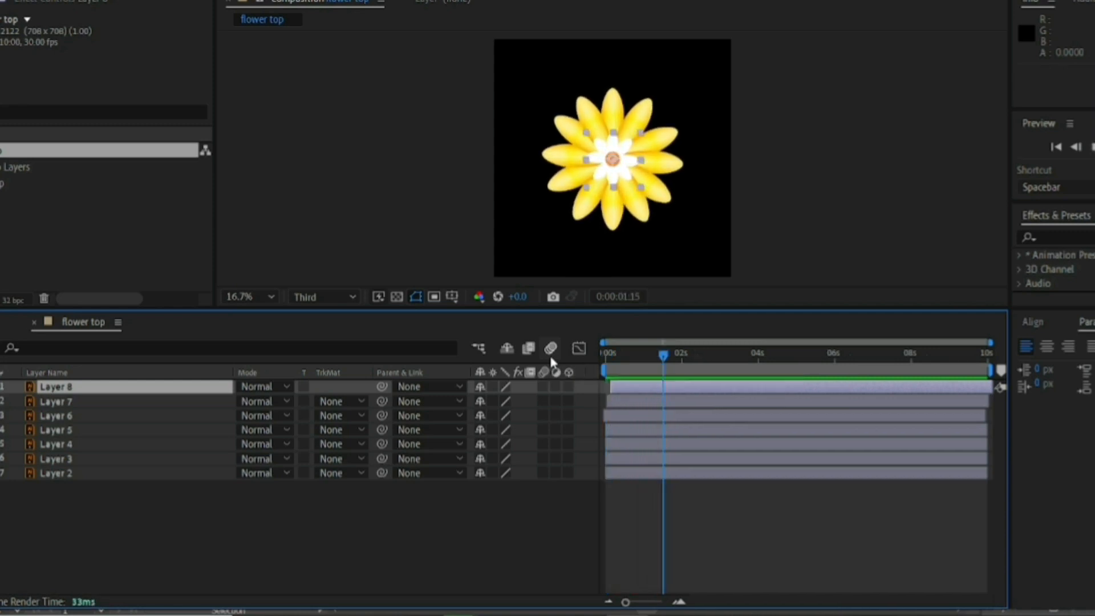
key(ctrl+s)
Return to main comp and set the Pen tool's shape fill to None
click(2, 322)
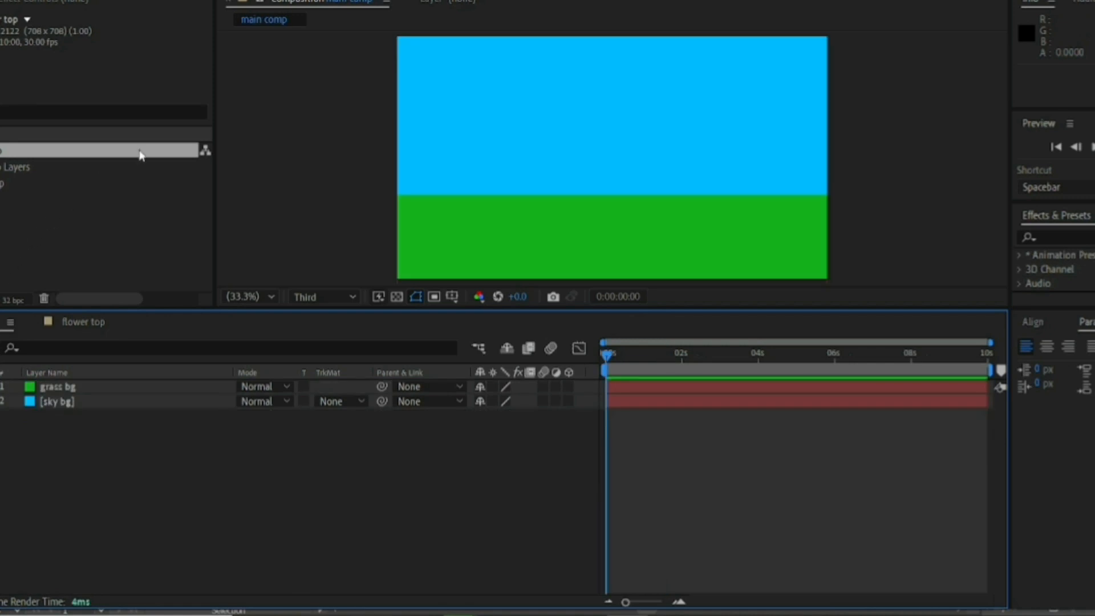
click(177, 1)
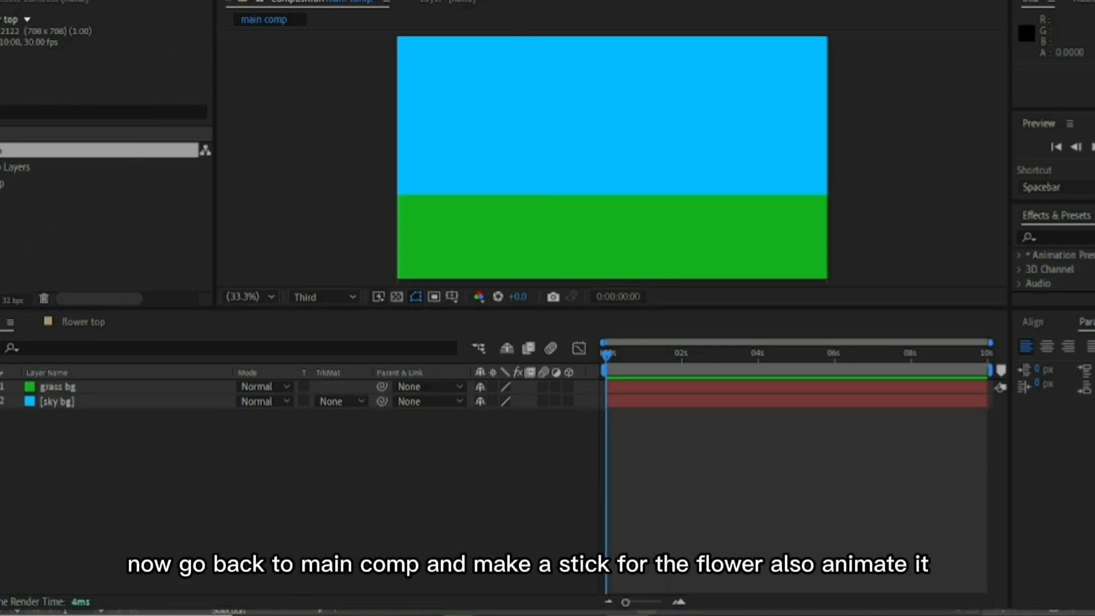
click(436, 2)
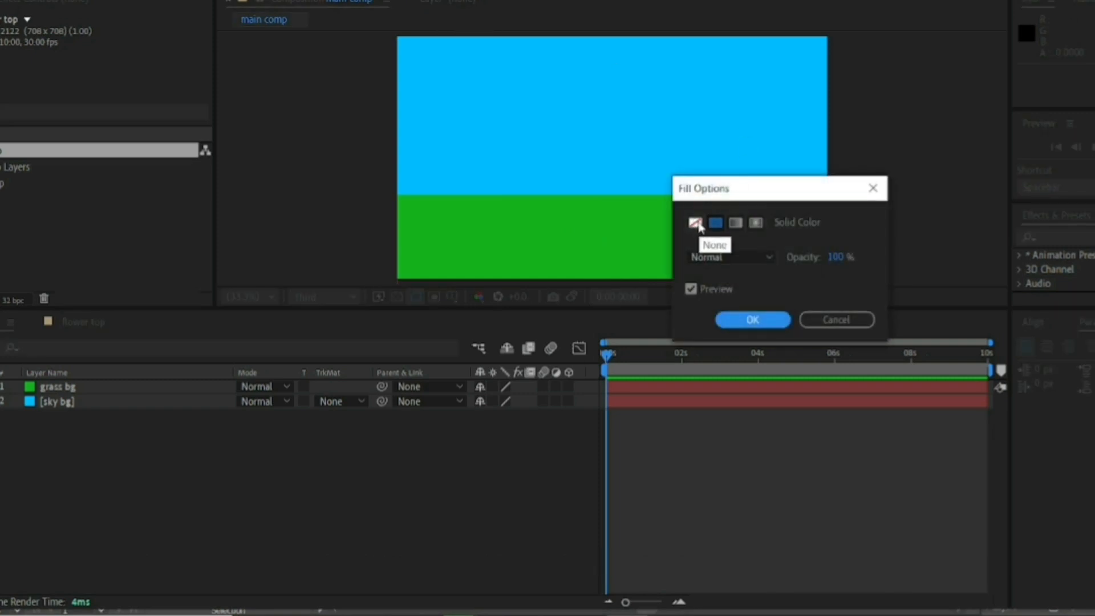
click(696, 223)
click(758, 318)
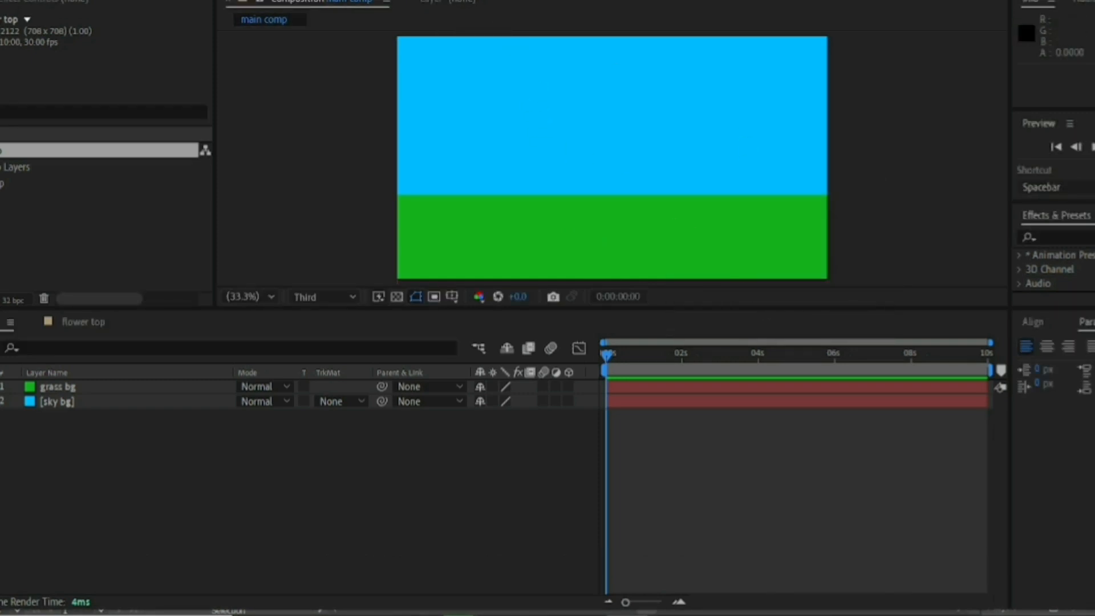
Set the shape stroke to a solid color, sampling the grass green and darkening it to 12911C
click(478, 1)
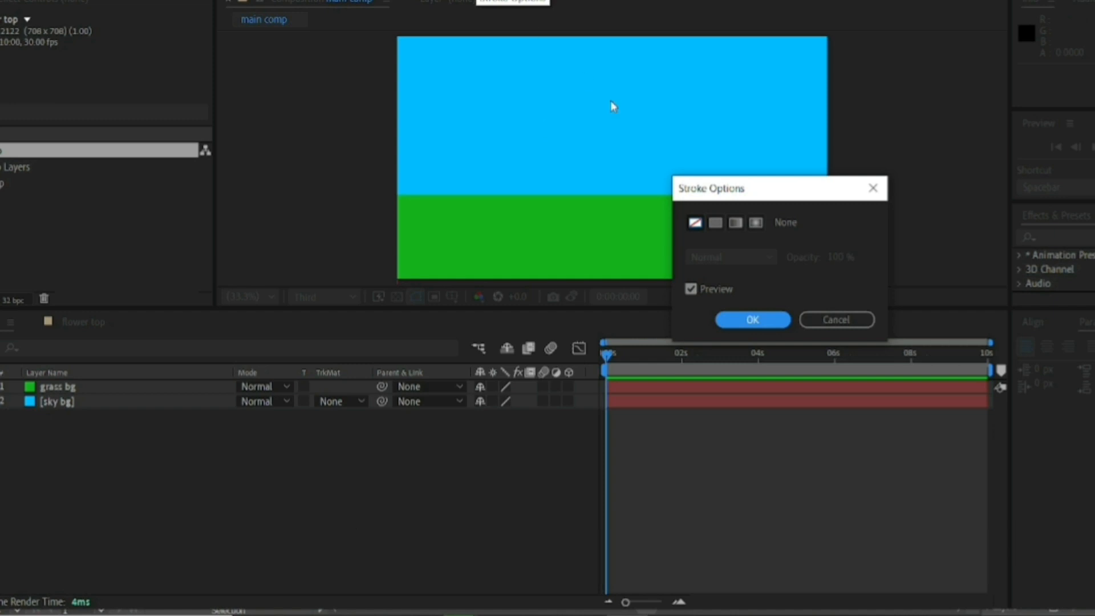
click(715, 222)
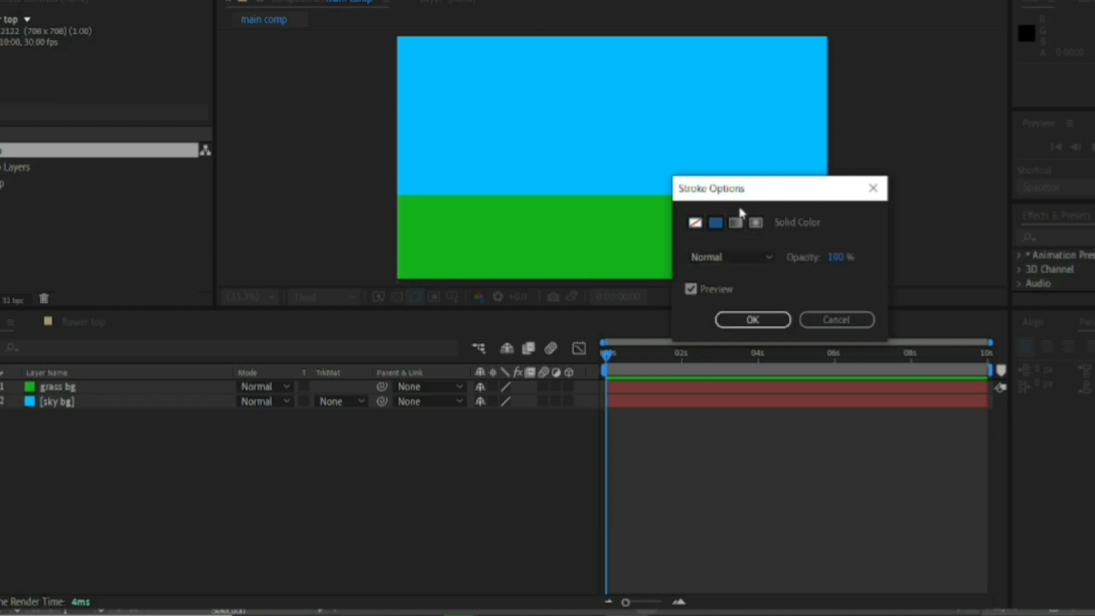
click(732, 321)
click(502, 1)
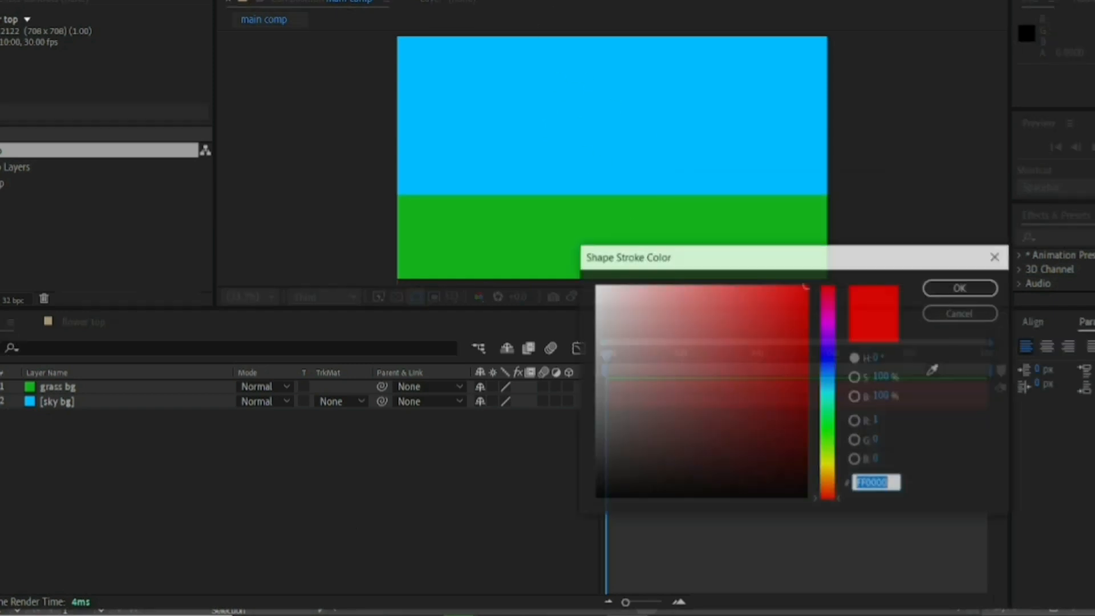
click(933, 371)
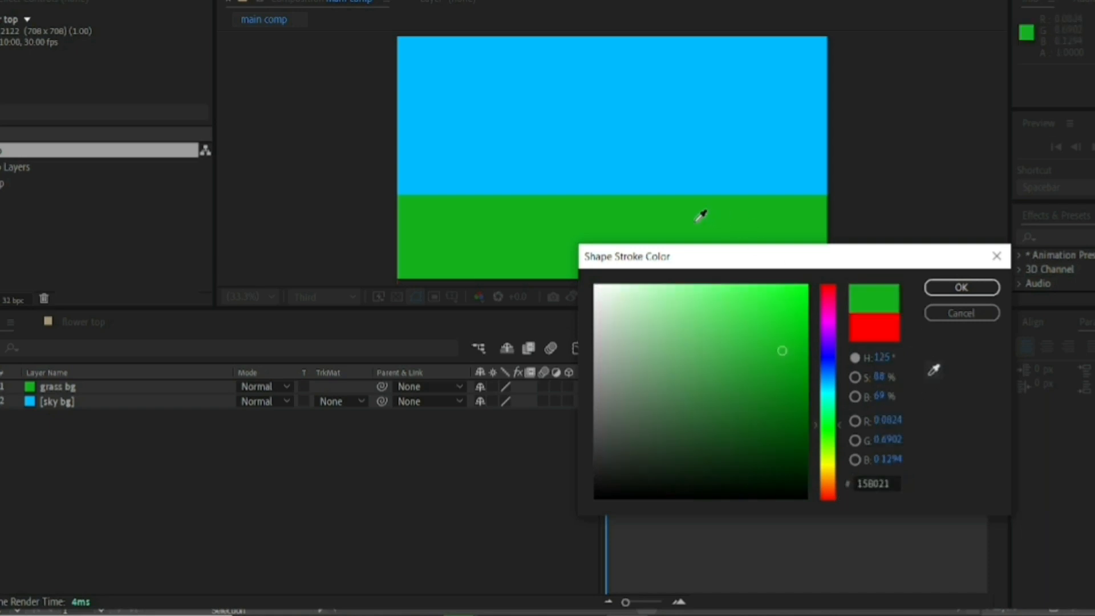
click(756, 218)
drag(777, 351, 780, 376)
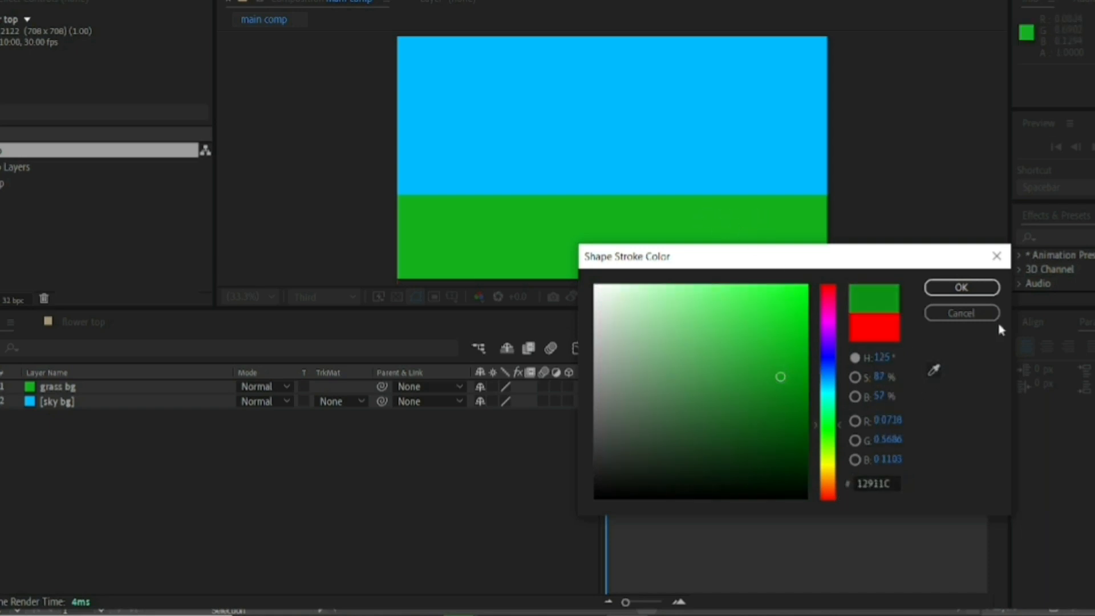
click(961, 287)
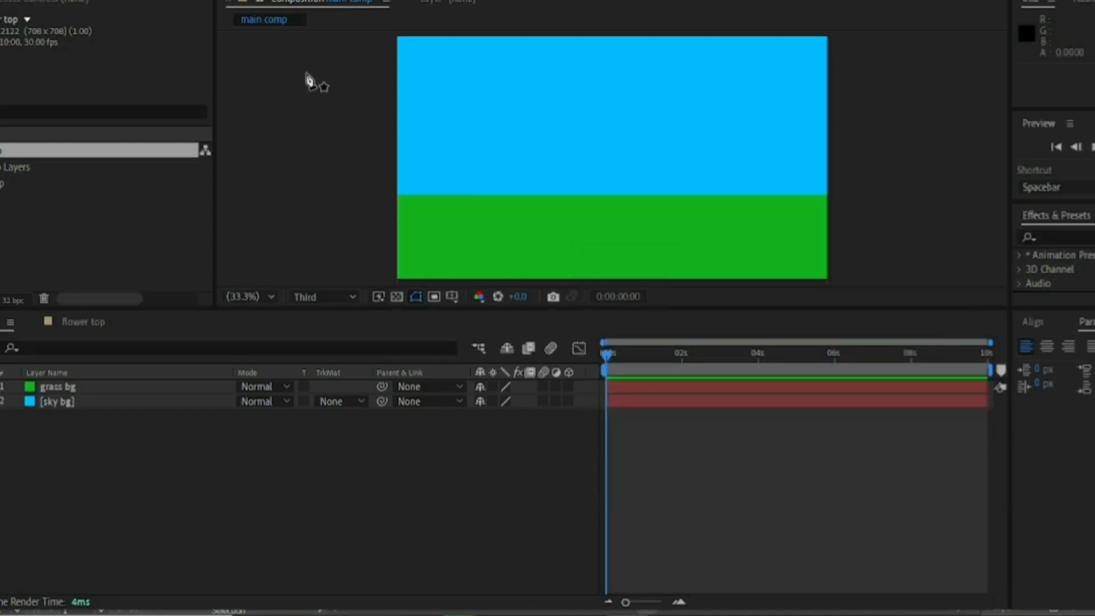
Draw a curved flower stem from the grass up into the sky with the Pen tool, adjusting its end points and shifting it slightly left
click(604, 210)
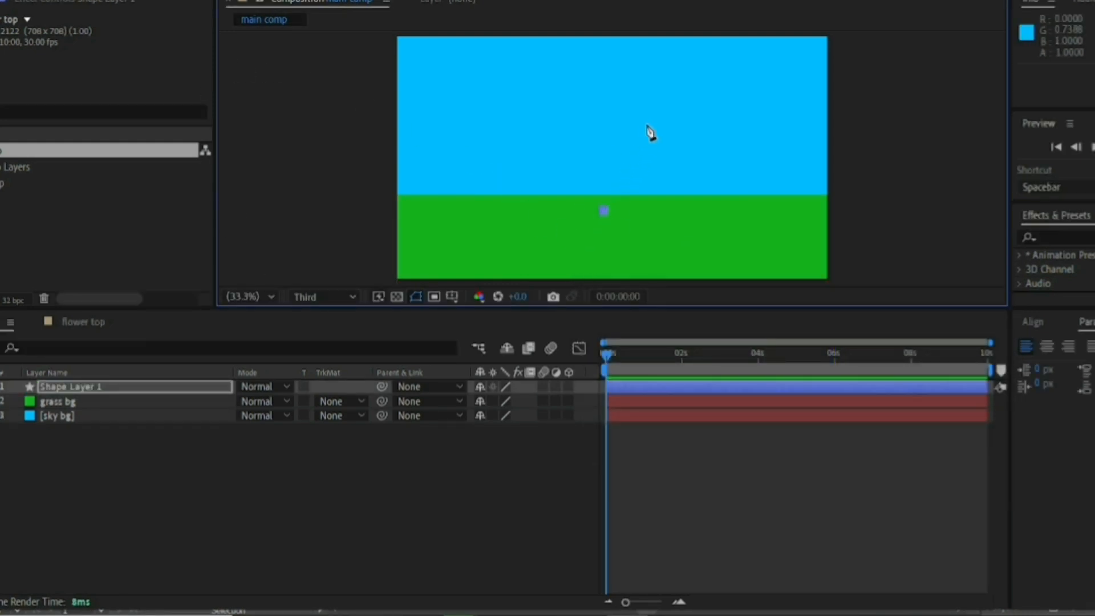
mouse_move(649, 96)
mouse_down()
mouse_move(671, 99)
mouse_move(717, 76)
mouse_up()
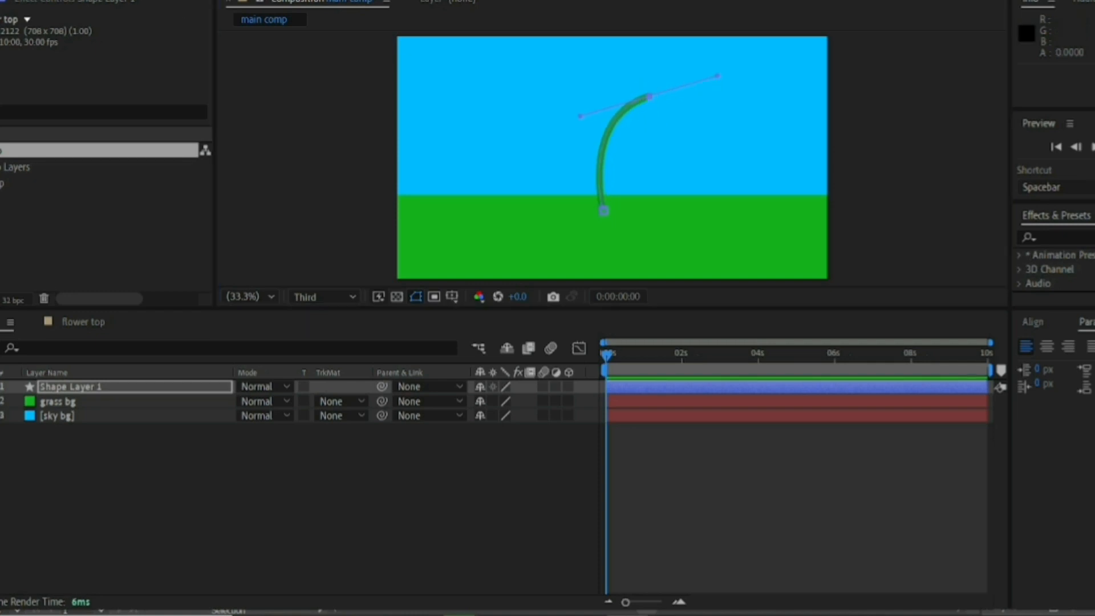
drag(650, 98, 647, 95)
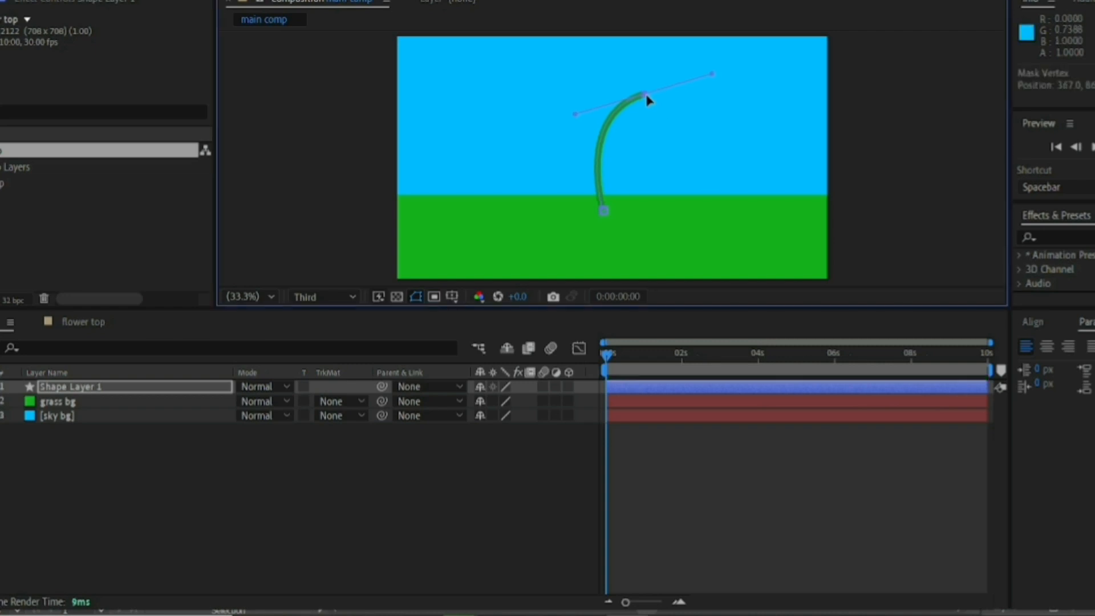
drag(602, 212, 591, 213)
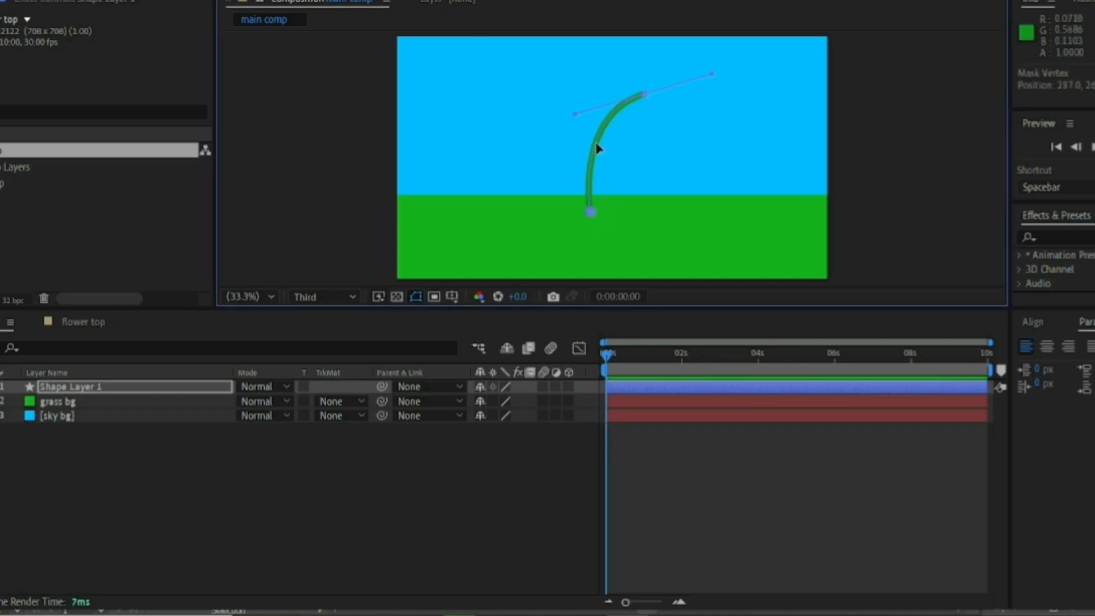
drag(597, 147, 591, 146)
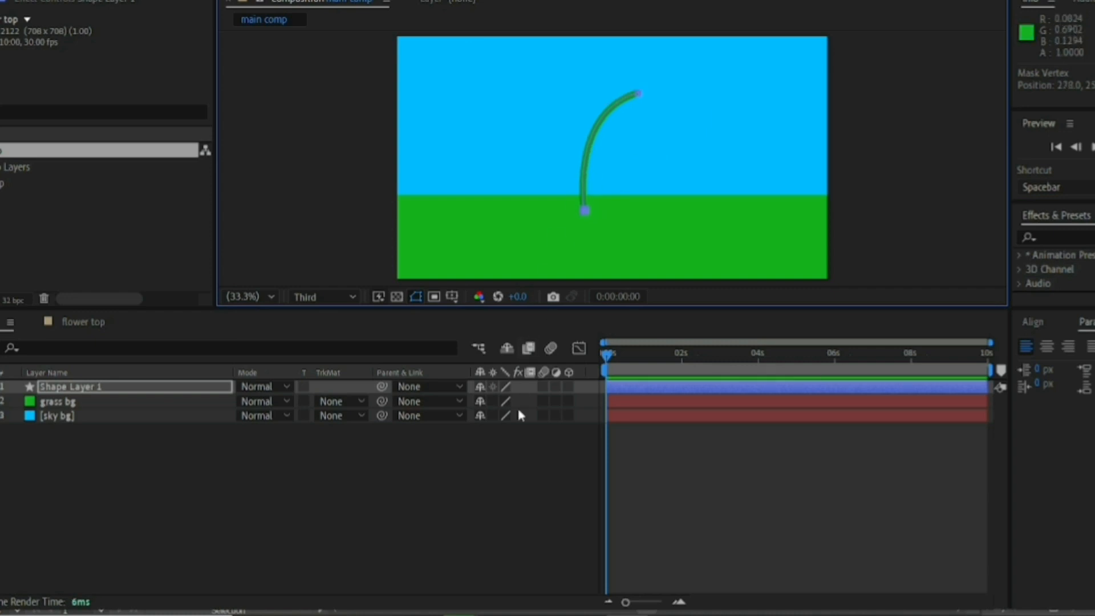
click(510, 531)
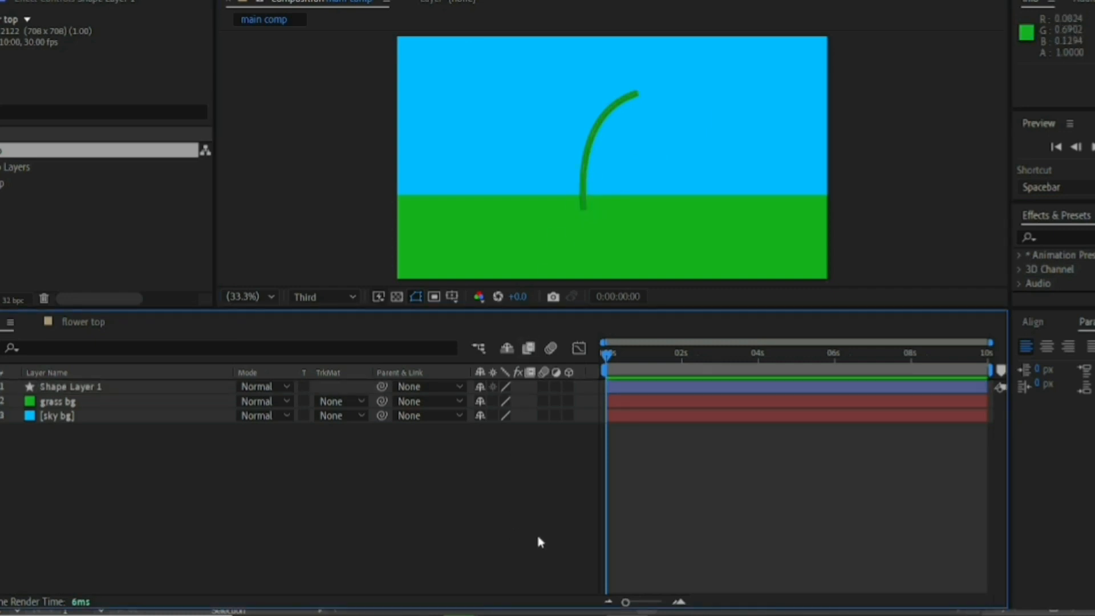
Add Trim Paths to Shape 1 of the stem layer and expand its properties
click(60, 386)
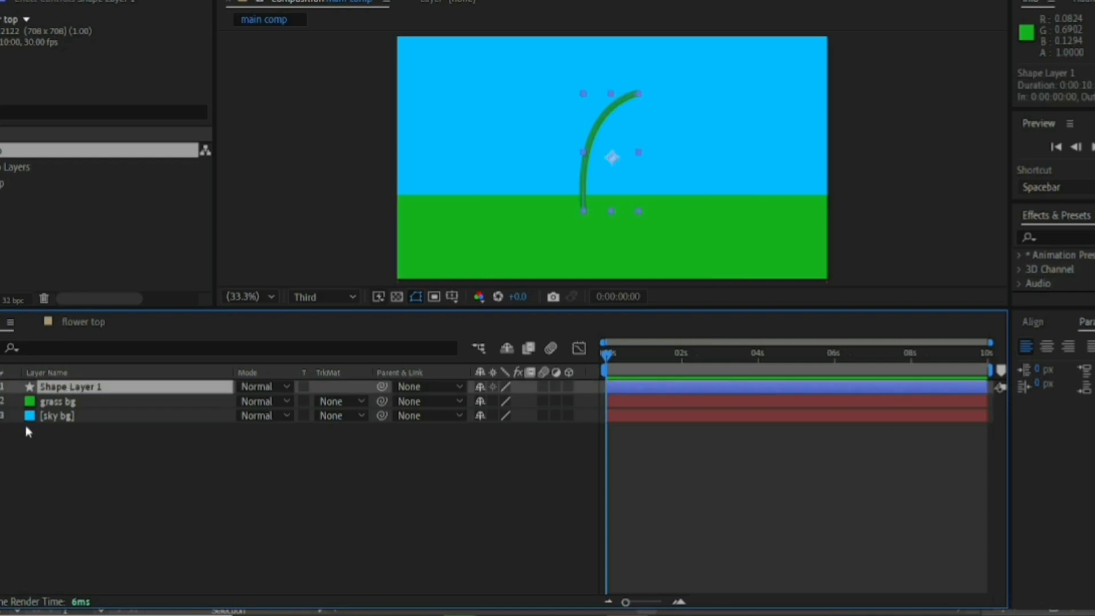
click(0, 387)
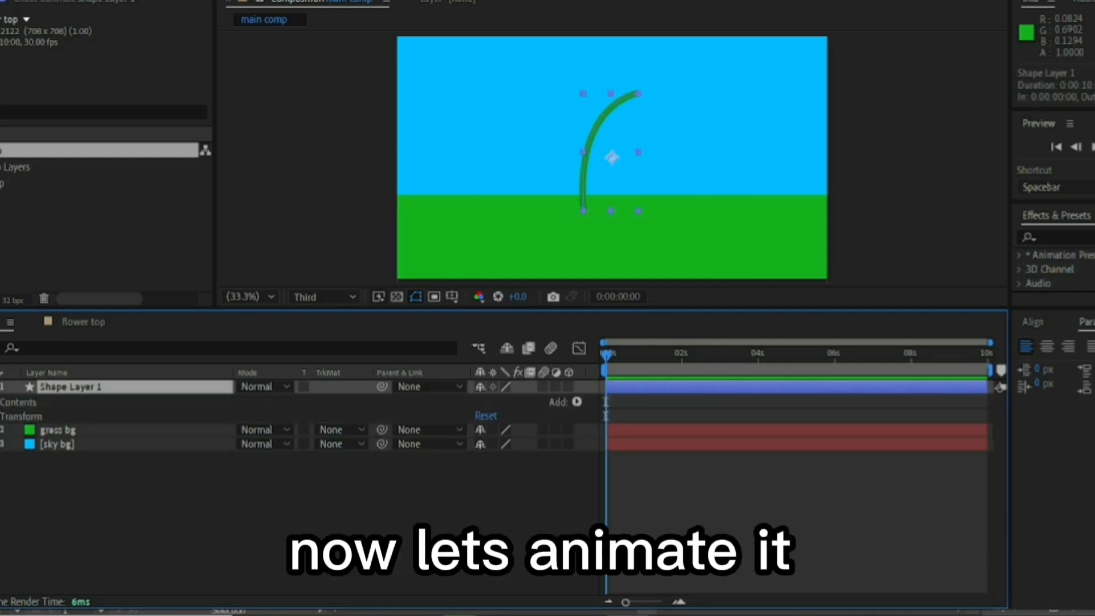
key(ctrl+shift+a)
click(3, 402)
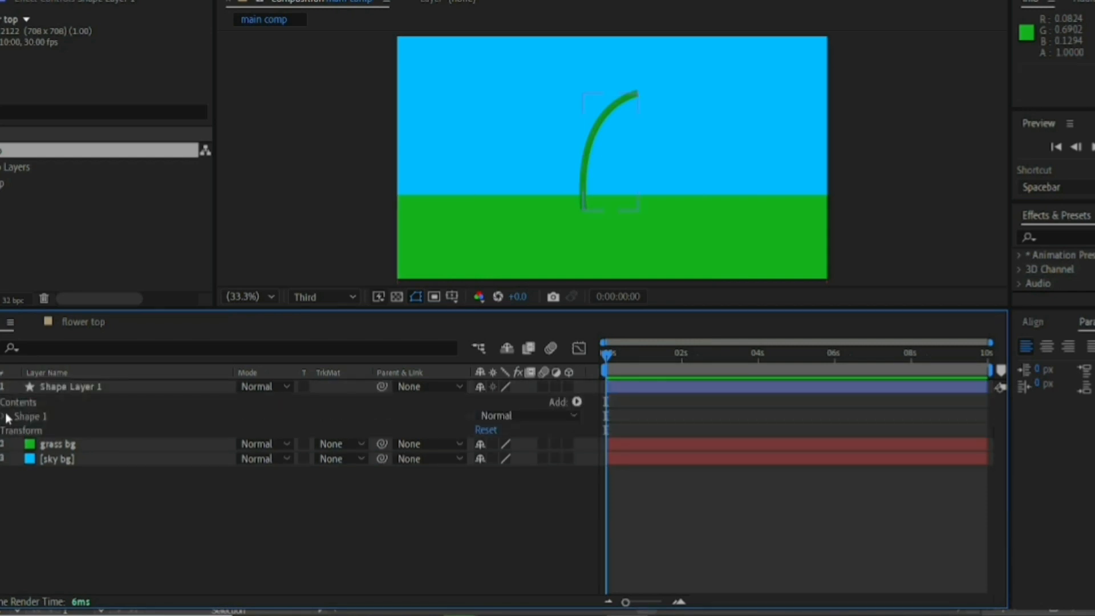
click(5, 417)
click(112, 421)
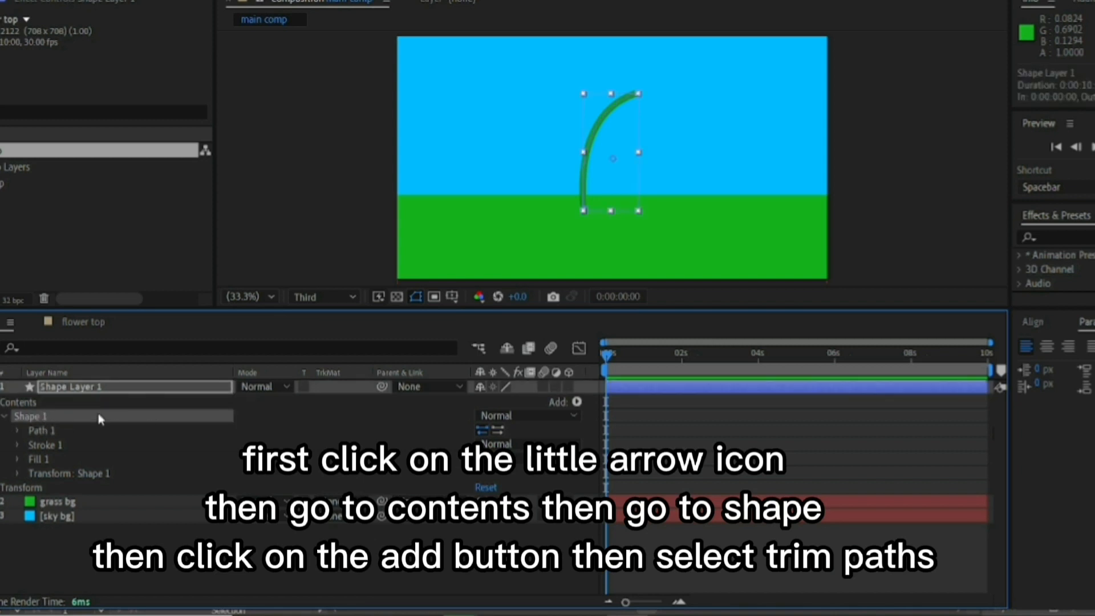
click(577, 402)
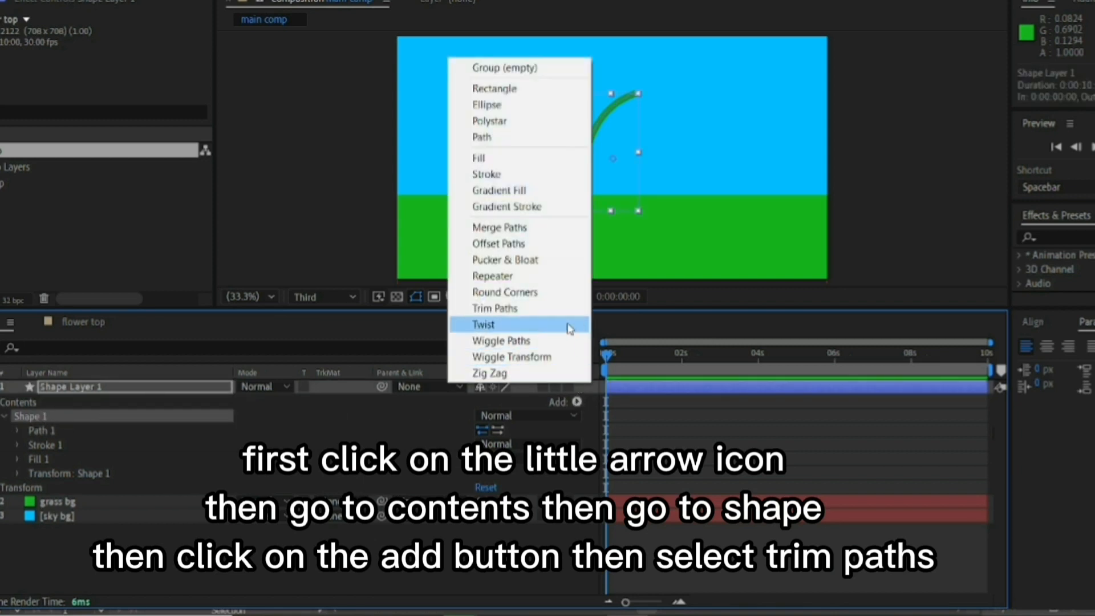
click(556, 314)
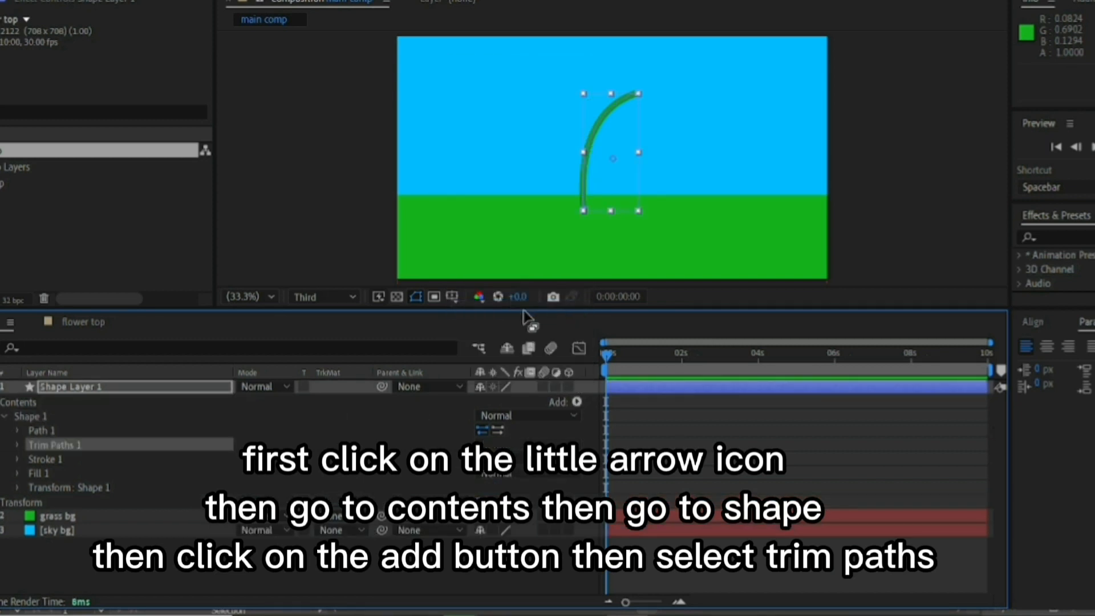
click(16, 443)
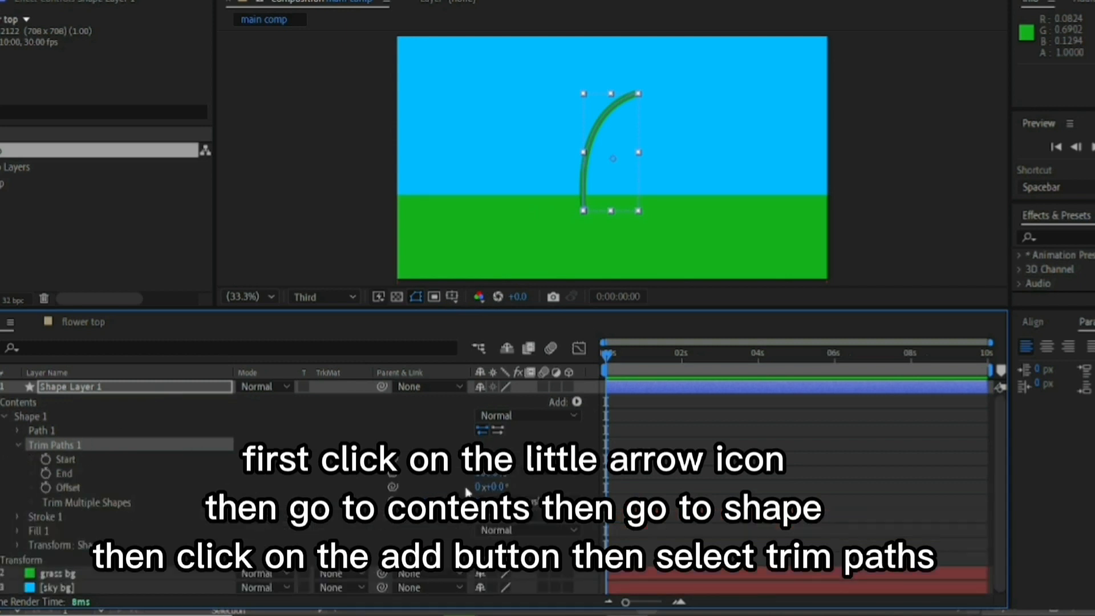
Try different Start and End values for the stem's Trim Paths
mouse_move(488, 474)
mouse_down()
mouse_move(565, 493)
mouse_move(542, 485)
mouse_up()
drag(485, 458, 334, 535)
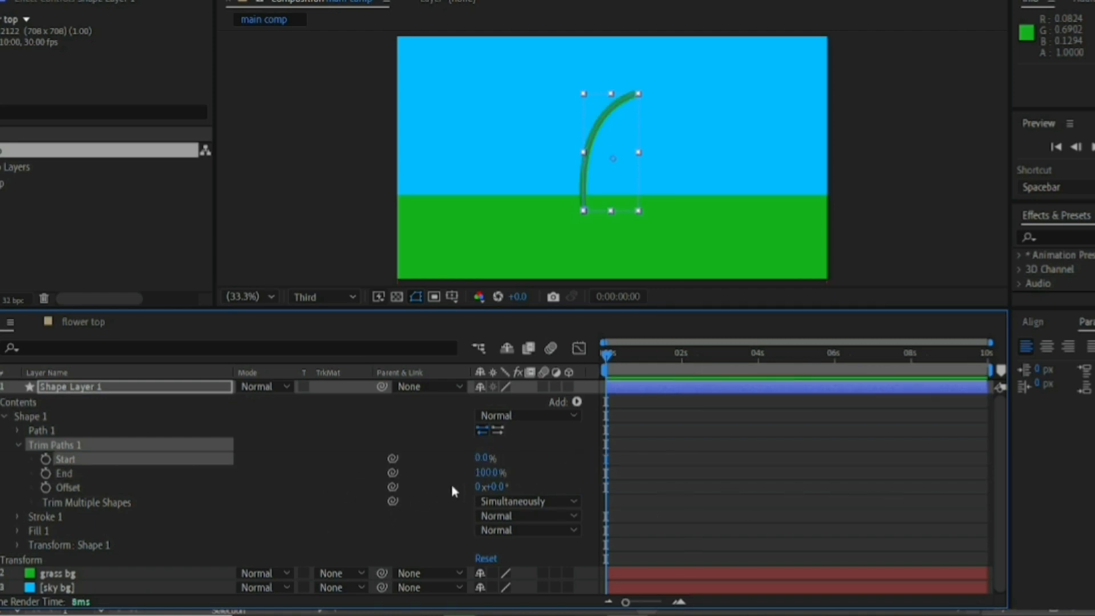
click(9, 471)
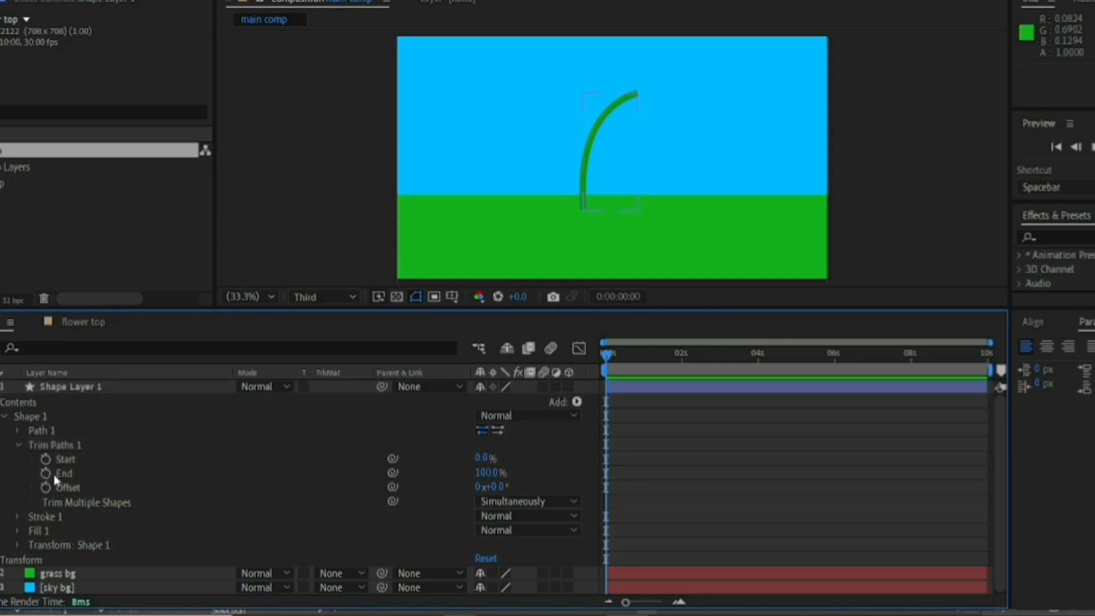
Keyframe the stem's Trim Paths End from 0% at 0 s to 100% at 2 s, preview the growth and save the project
click(53, 475)
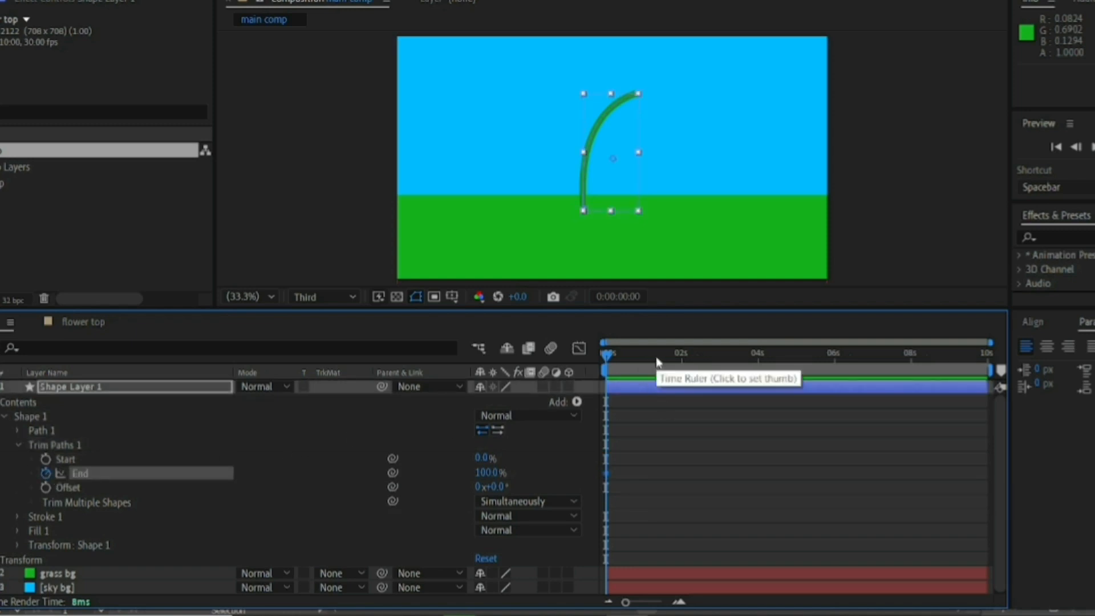
click(682, 357)
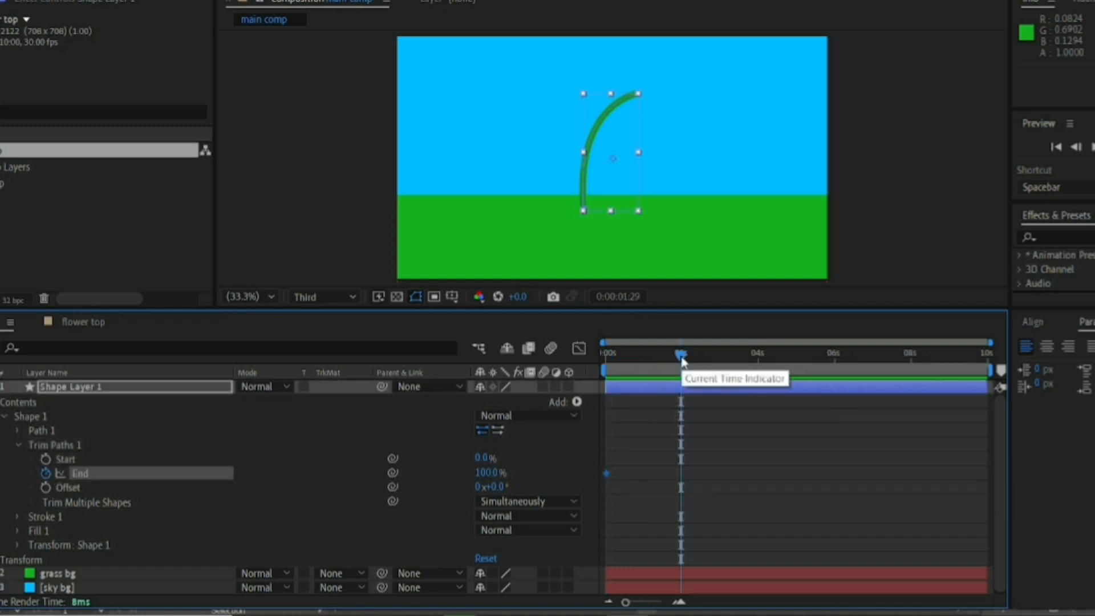
drag(682, 358, 684, 358)
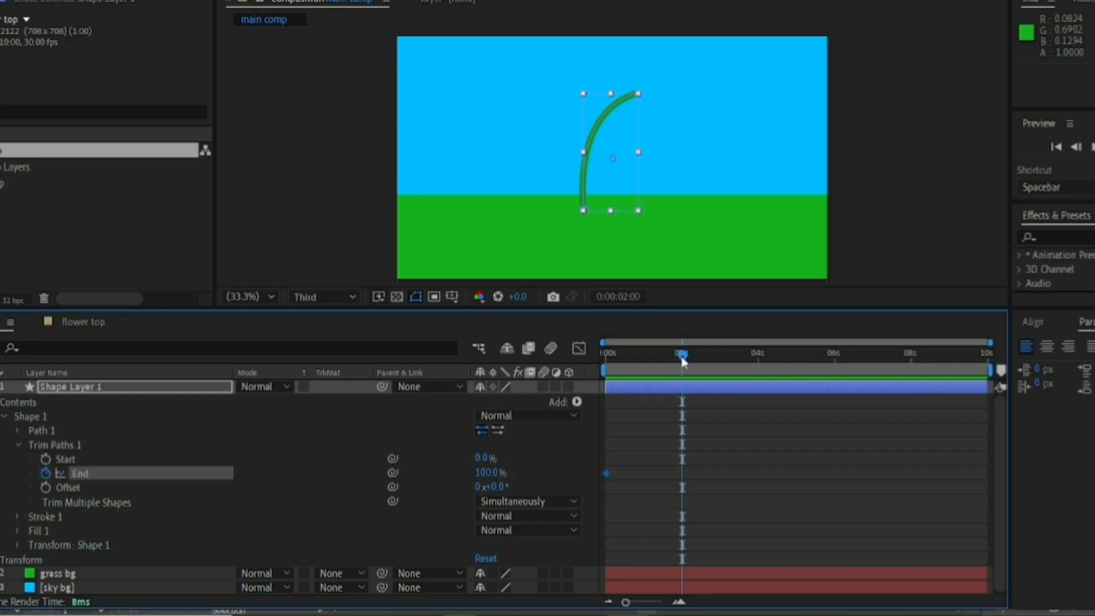
click(494, 471)
click(432, 483)
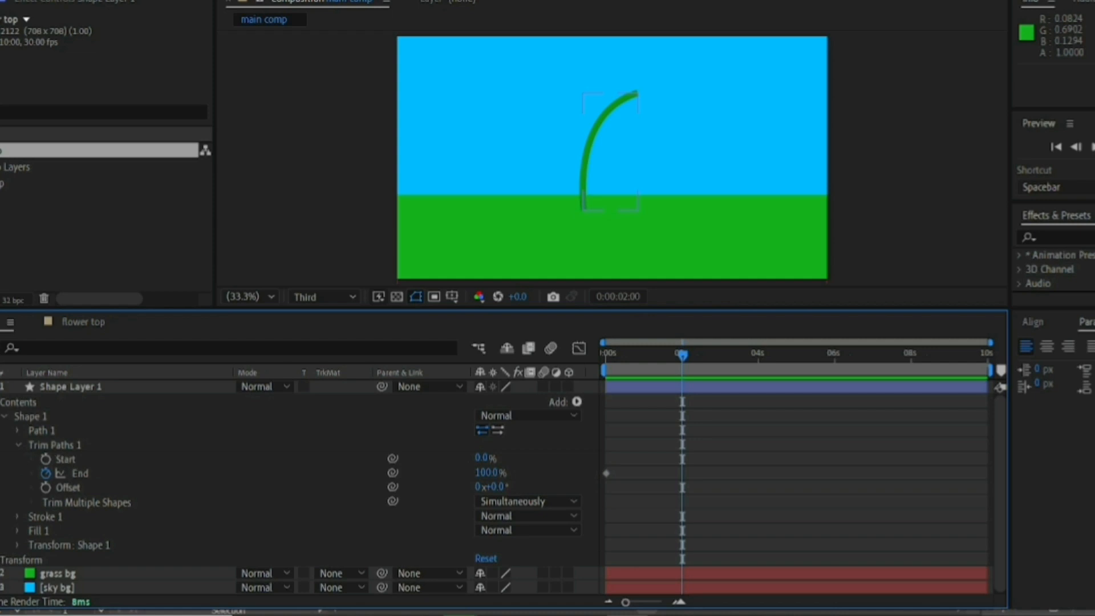
click(1, 473)
drag(666, 354, 334, 409)
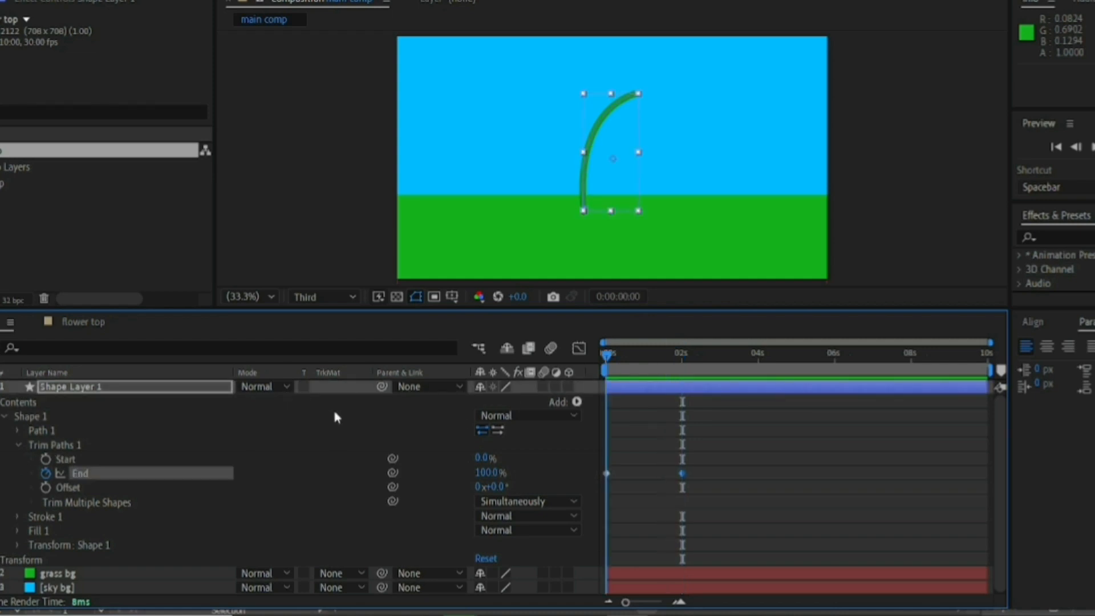
drag(484, 475, 132, 487)
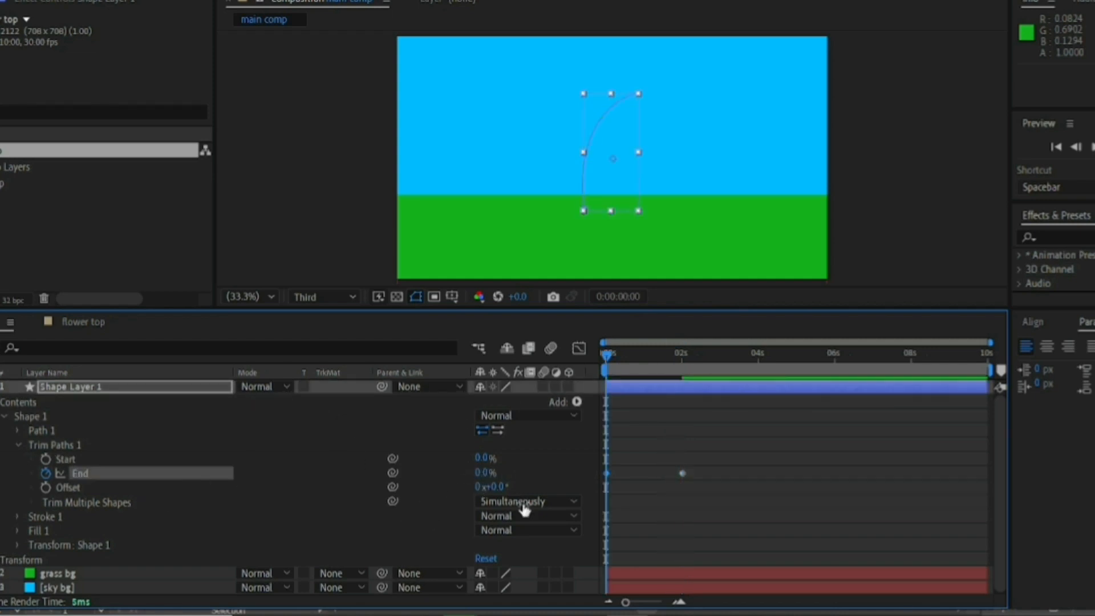
key(space)
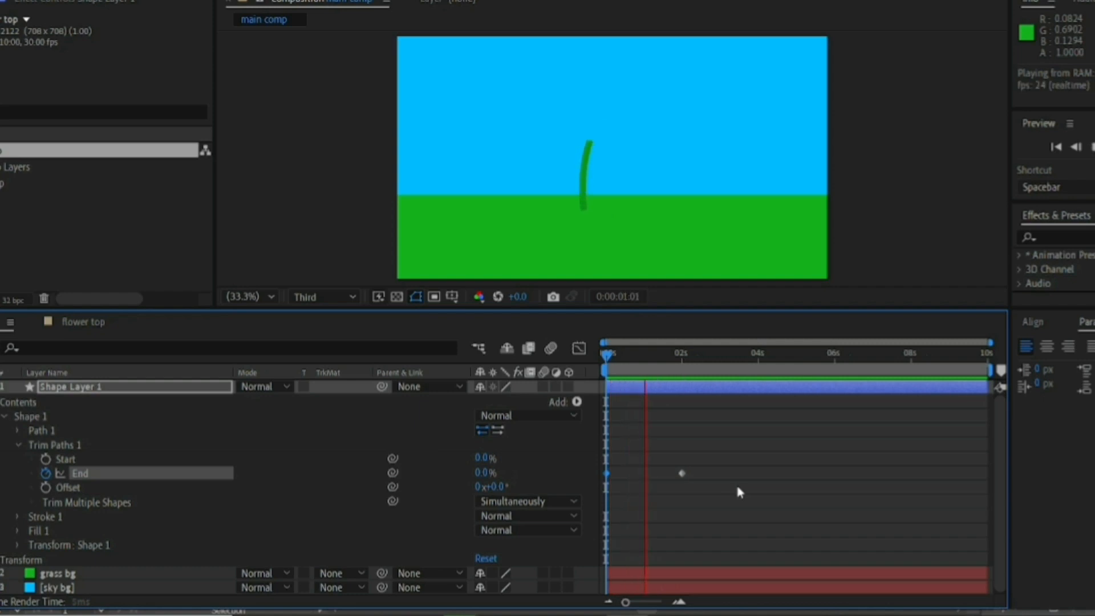
key(space)
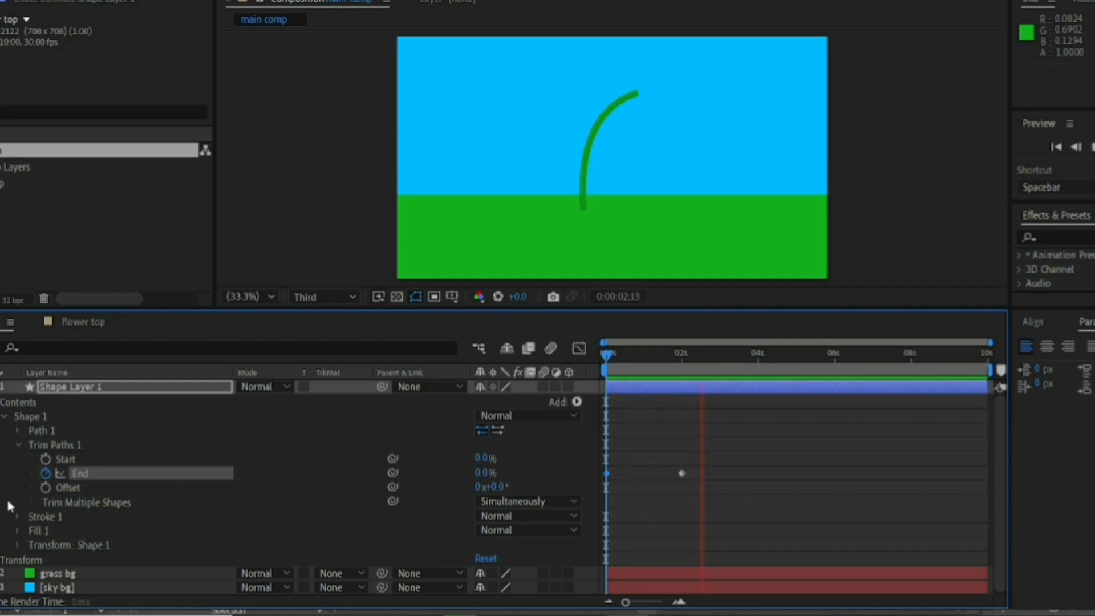
key(ctrl+s)
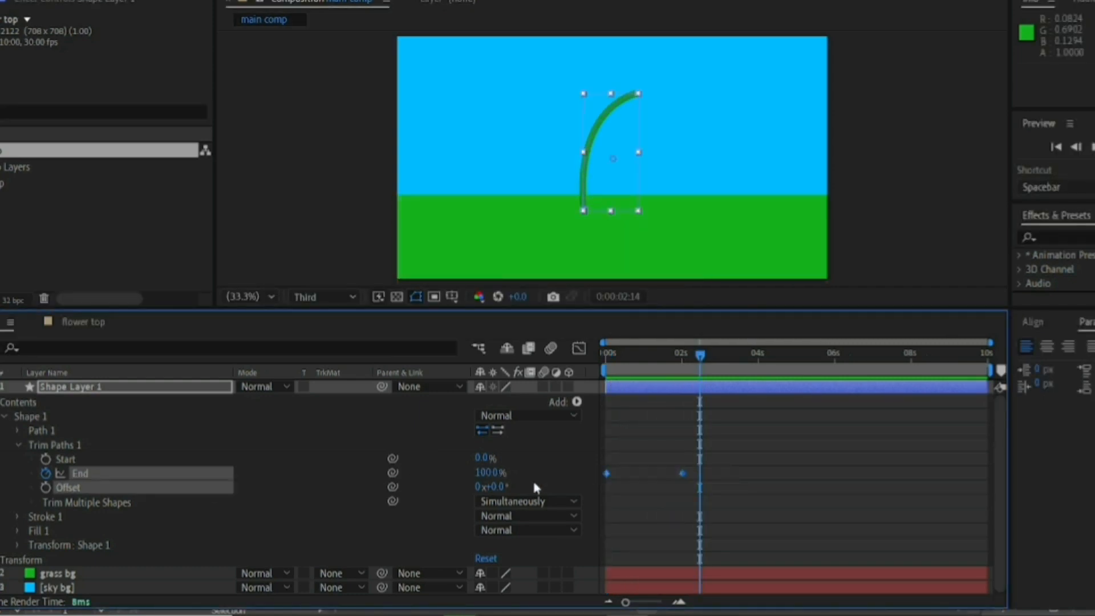
Reshape the speed curve of the End keyframes into an early peak with a long slow-down to 2 s, preview it and save
click(579, 348)
click(682, 557)
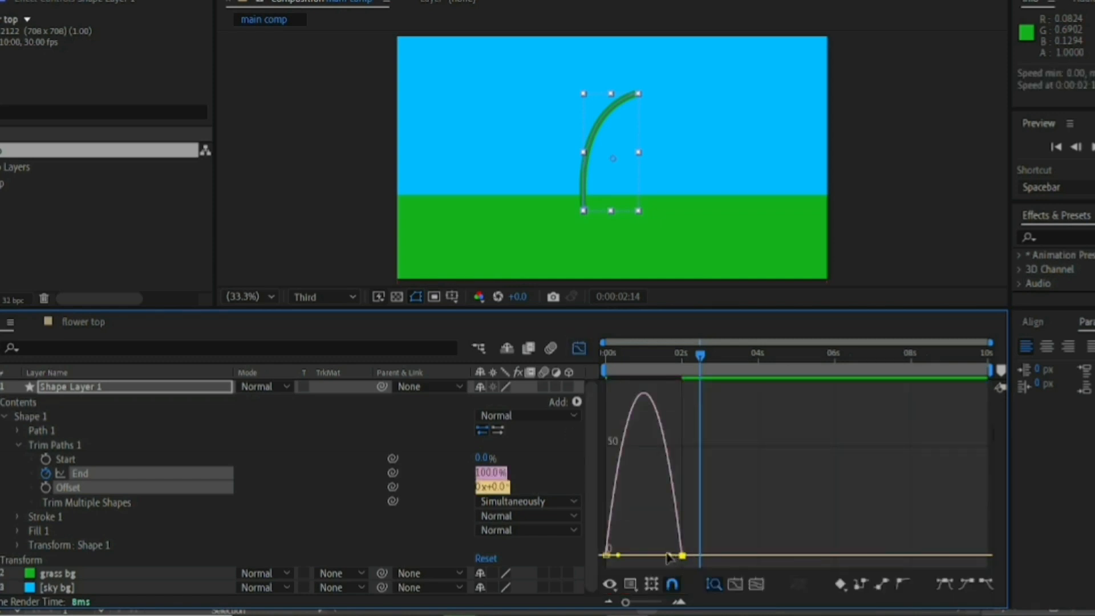
drag(669, 556, 645, 556)
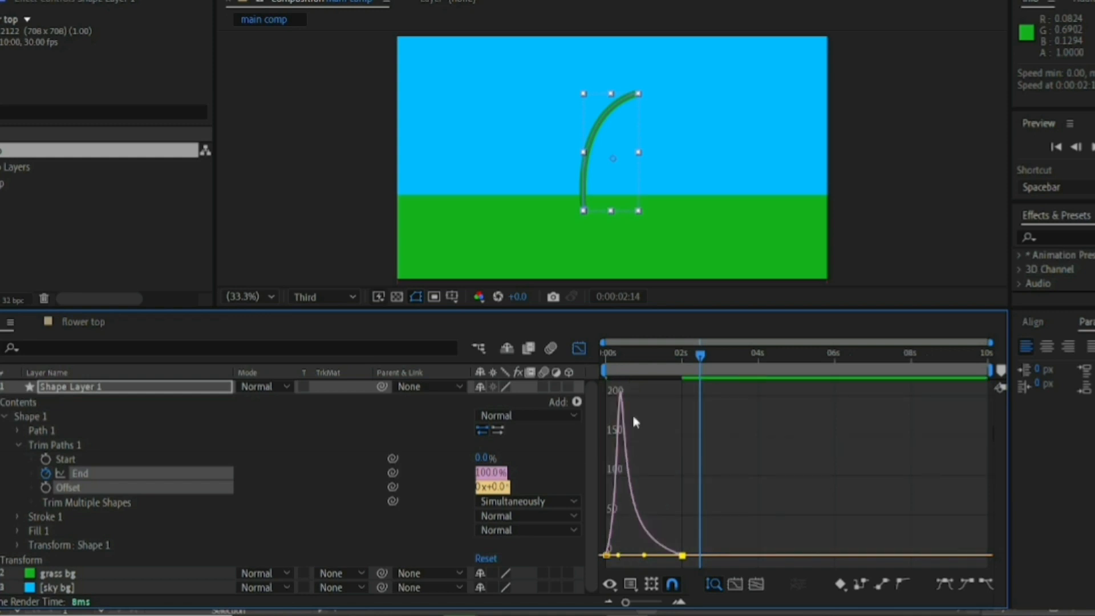
click(585, 353)
click(659, 530)
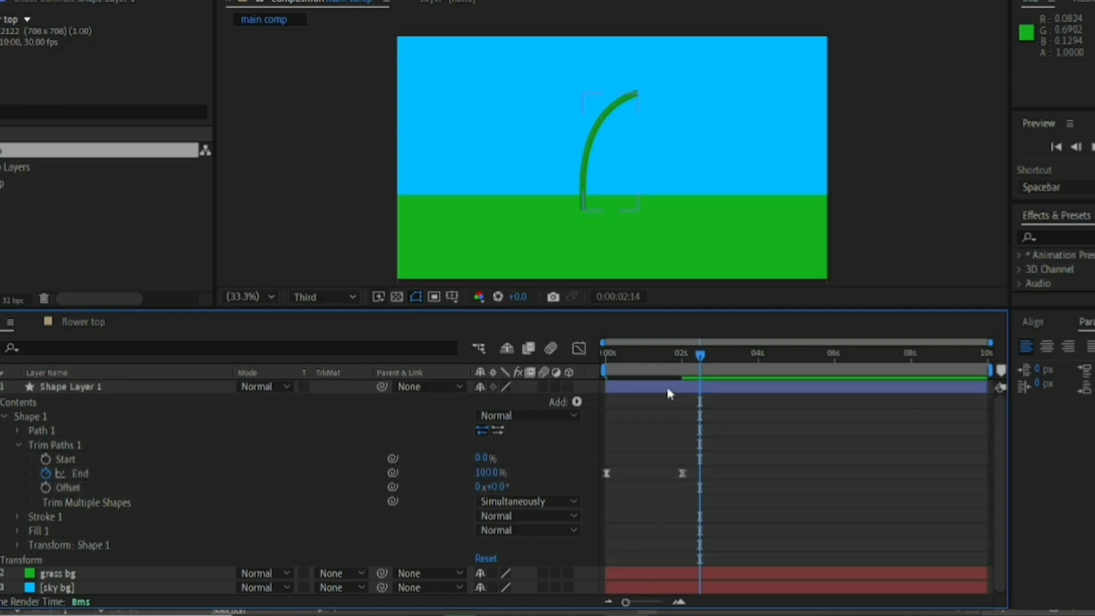
drag(649, 355, 540, 387)
key(space)
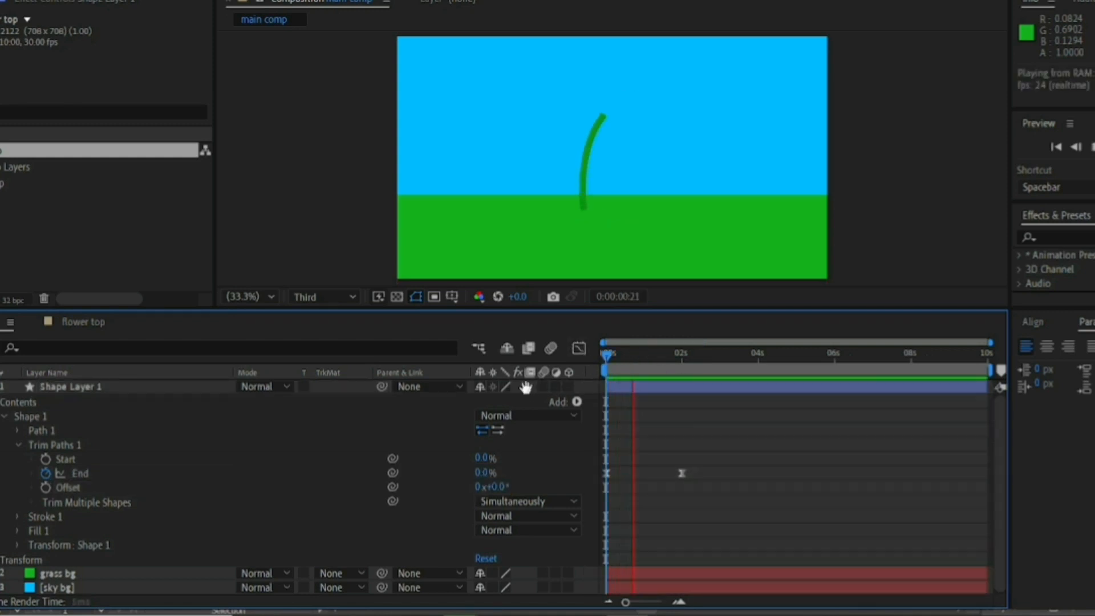
key(space)
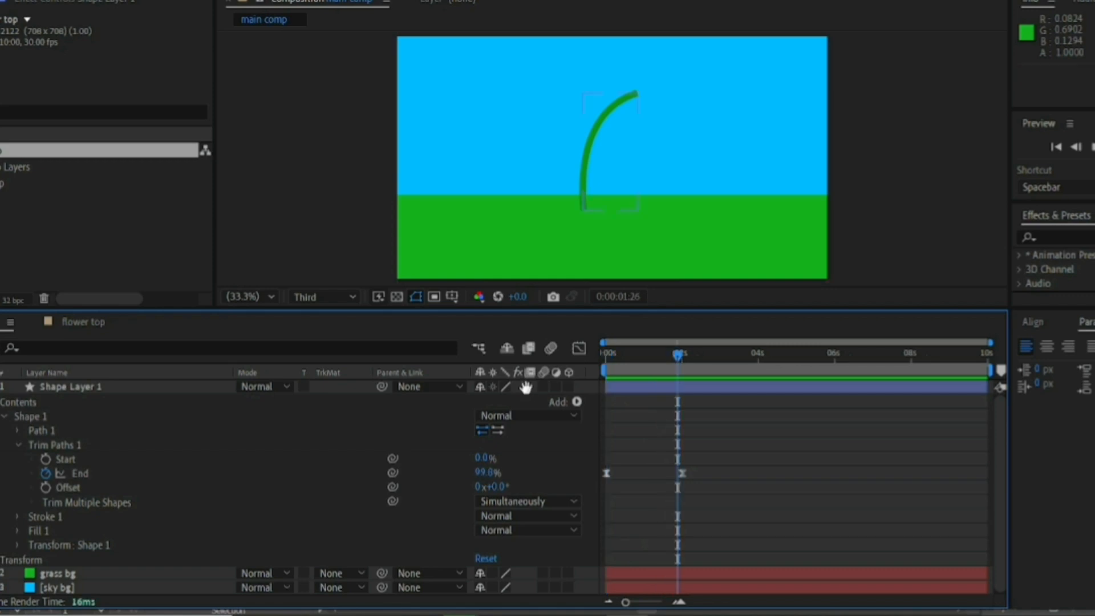
key(ctrl+s)
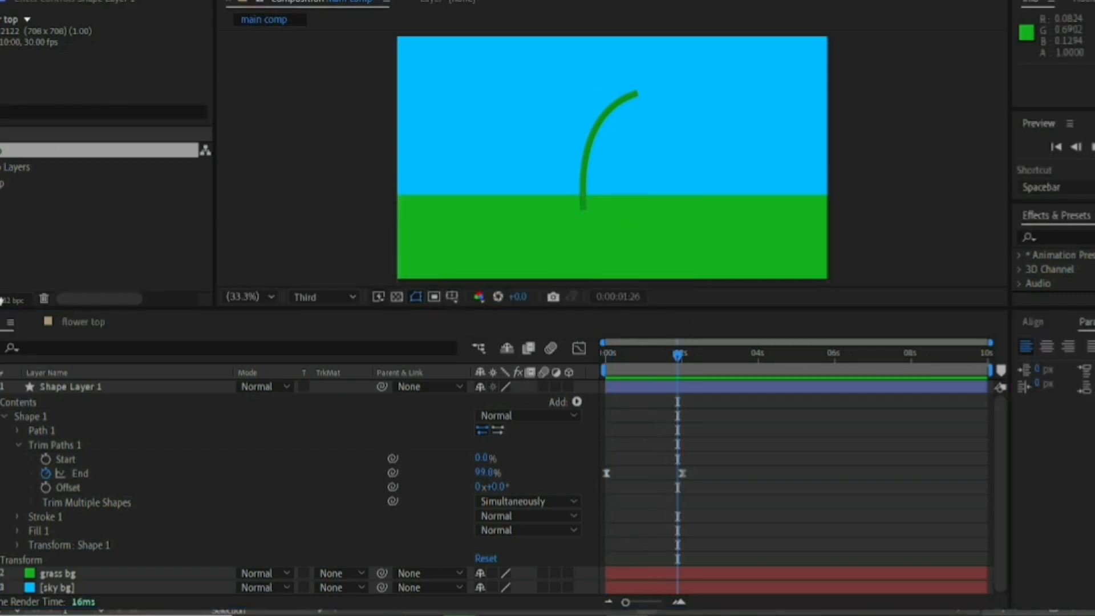
Collapse the stem layer and add the flower top composition to main comp as the topmost layer
click(0, 387)
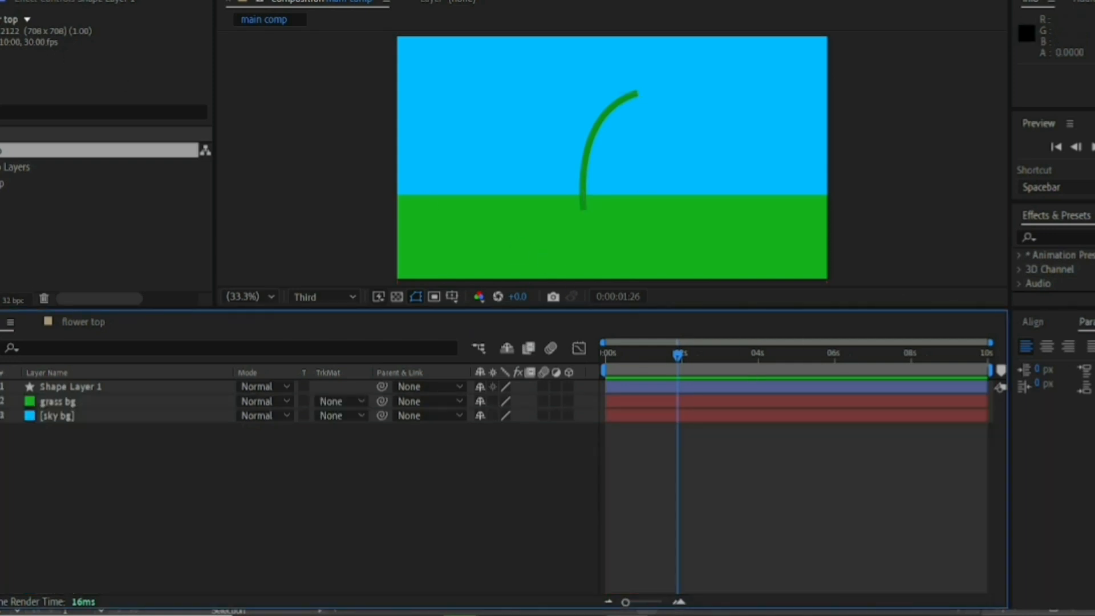
drag(659, 357, 524, 336)
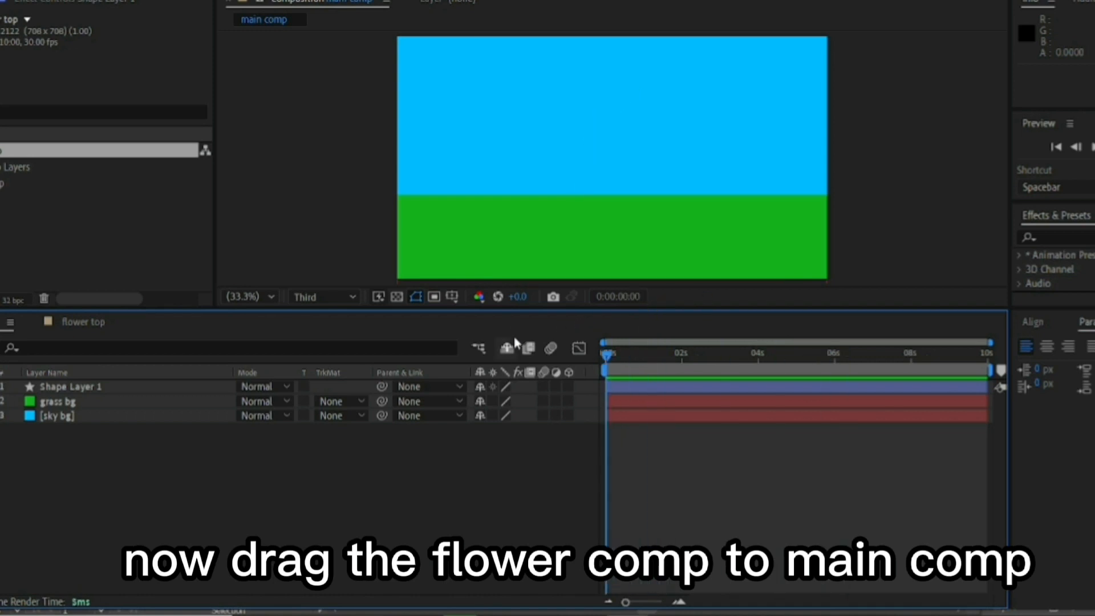
drag(679, 370, 734, 376)
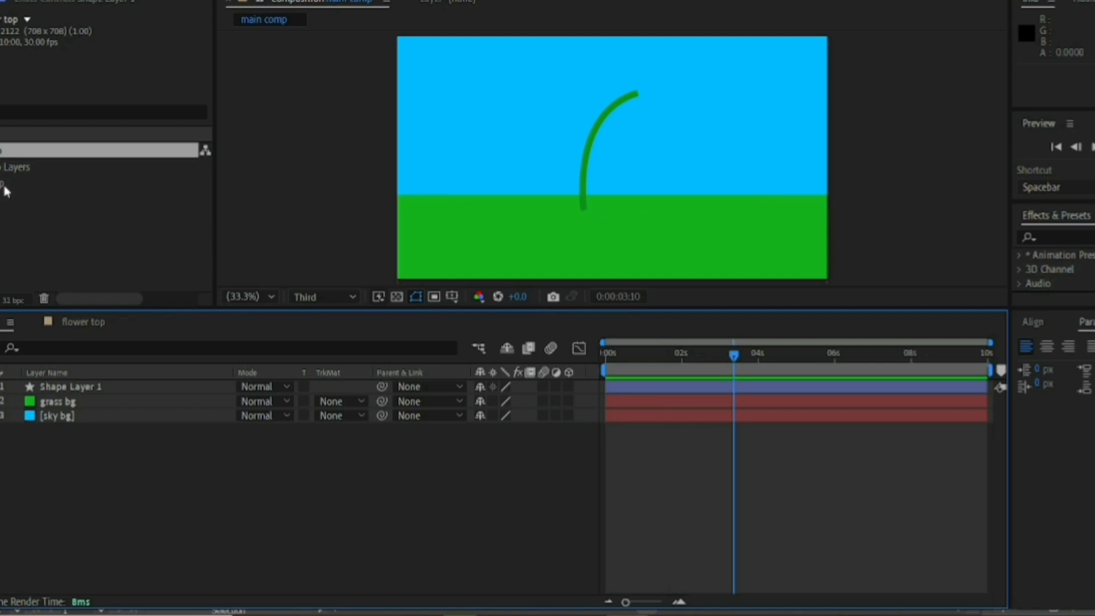
drag(11, 158, 668, 396)
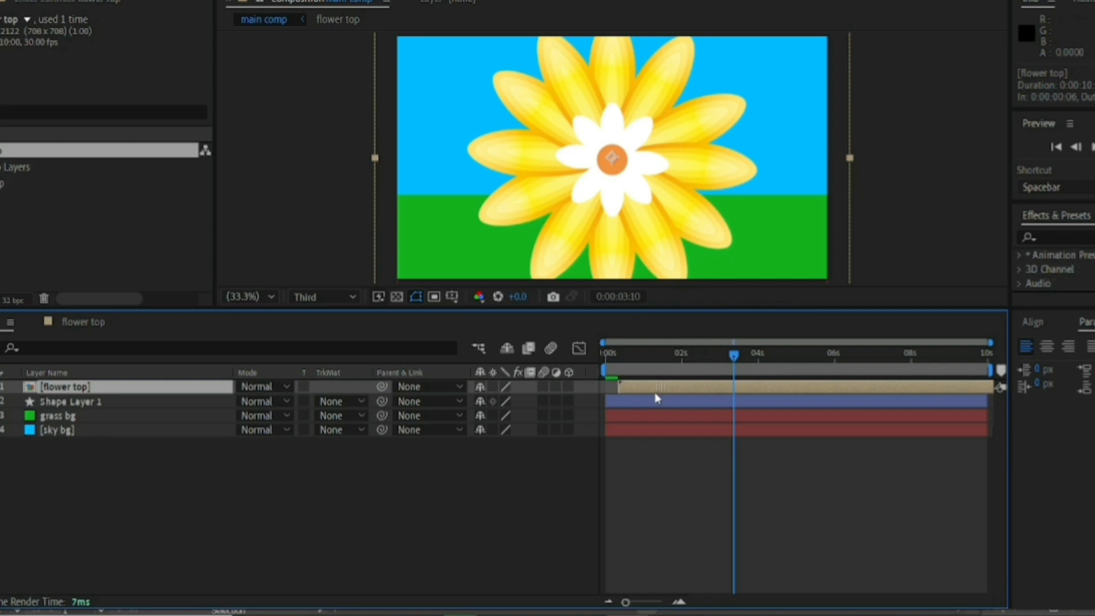
Scale flower top to 24%, centered on the stem's tip, and start its layer at 0:00:02:12
key(s)
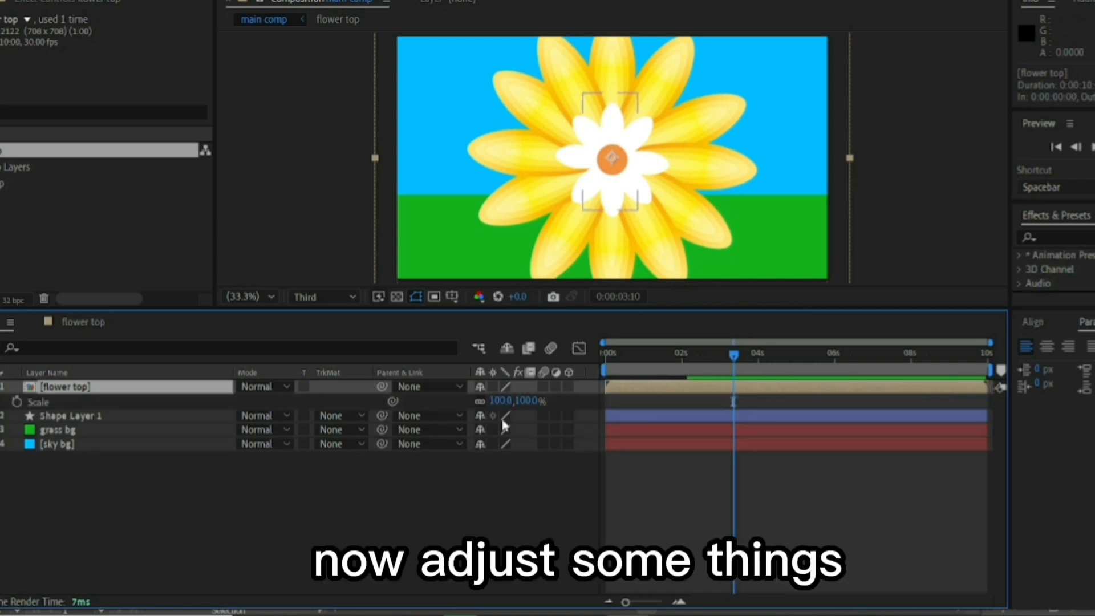
drag(499, 406, 449, 418)
drag(615, 160, 639, 98)
drag(734, 356, 756, 389)
drag(666, 356, 697, 447)
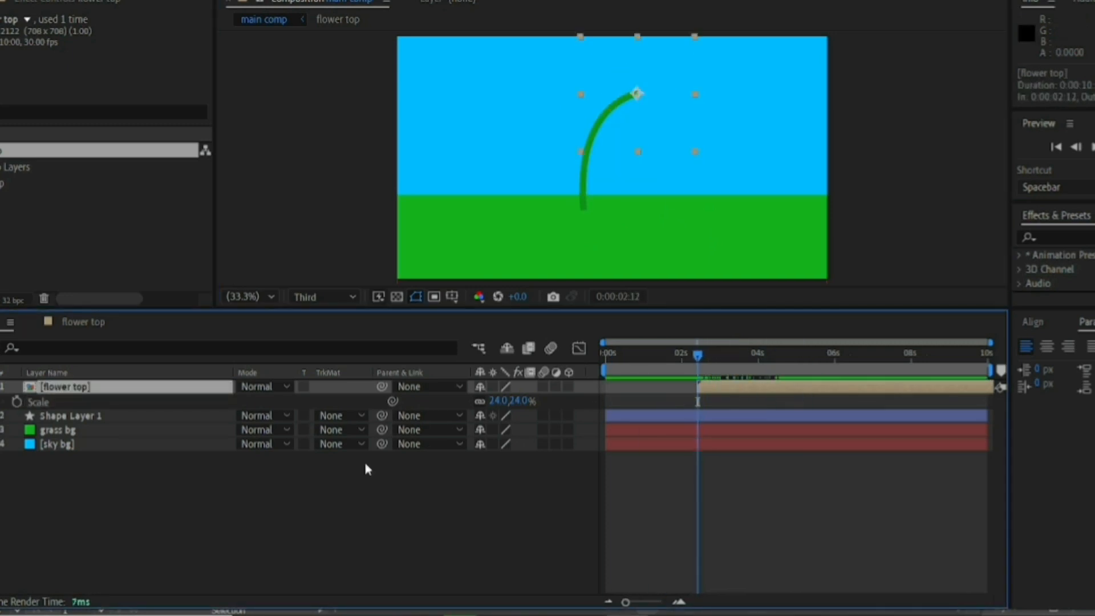
click(17, 402)
click(756, 356)
key(Page_Down)
key(Page_Down)
drag(497, 401, 492, 401)
key(ctrl+z)
key(ctrl+z)
Keyframe flower top's position between 0:00:02:12 and 0:00:04:00, shifting it left to 1028, 255 at the second keyframe
key(p)
mouse_move(758, 355)
mouse_down()
mouse_move(698, 356)
mouse_move(759, 355)
mouse_up()
click(17, 402)
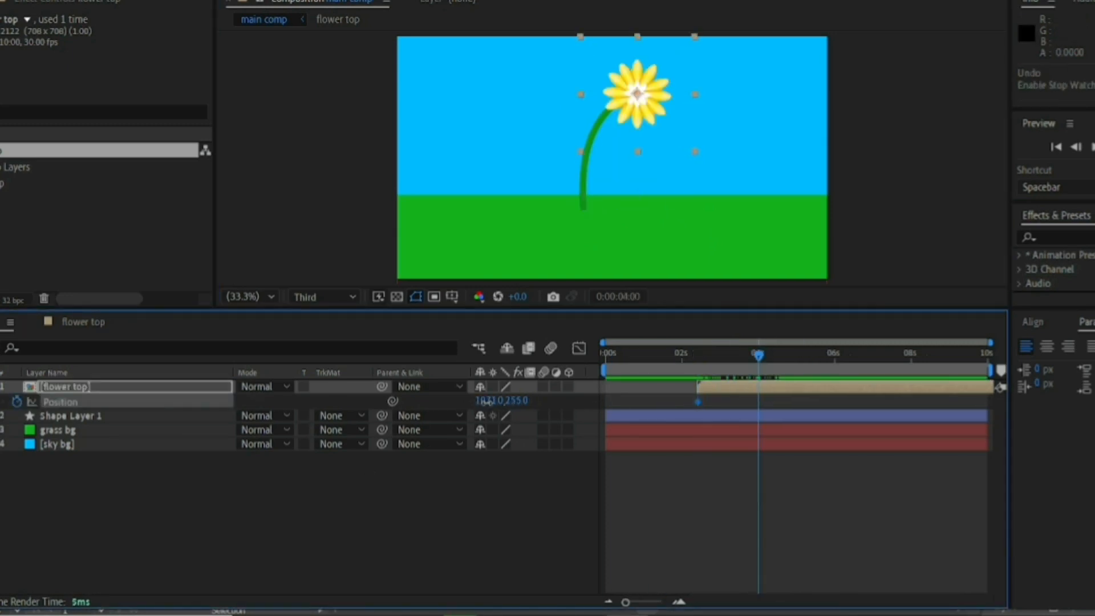
drag(486, 401, 456, 400)
Apply Easy Ease to flower top's position keyframes, lengthen the final slow-down in the speed curve and preview the animation from the start
key(F9)
click(578, 348)
drag(738, 555, 710, 555)
click(579, 348)
key(Home)
key(space)
key(space)
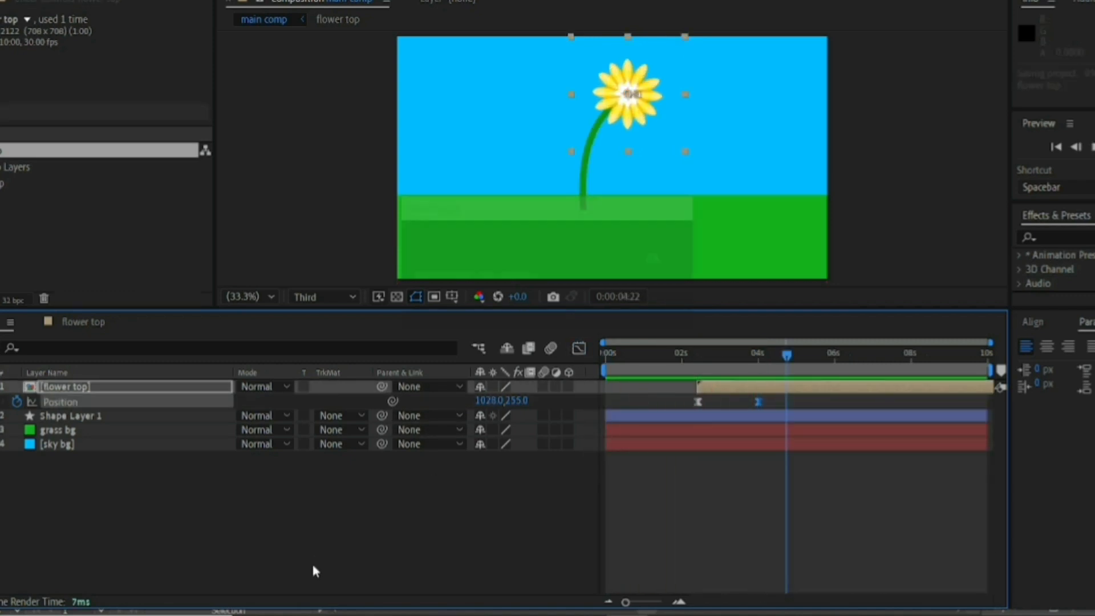
key(u)
key(Home)
key(space)
key(space)
Pre-compose the flower top and Shape Layer 1 layers into a new composition named flower
click(65, 387)
shift+click(70, 401)
key(ctrl+shift+c)
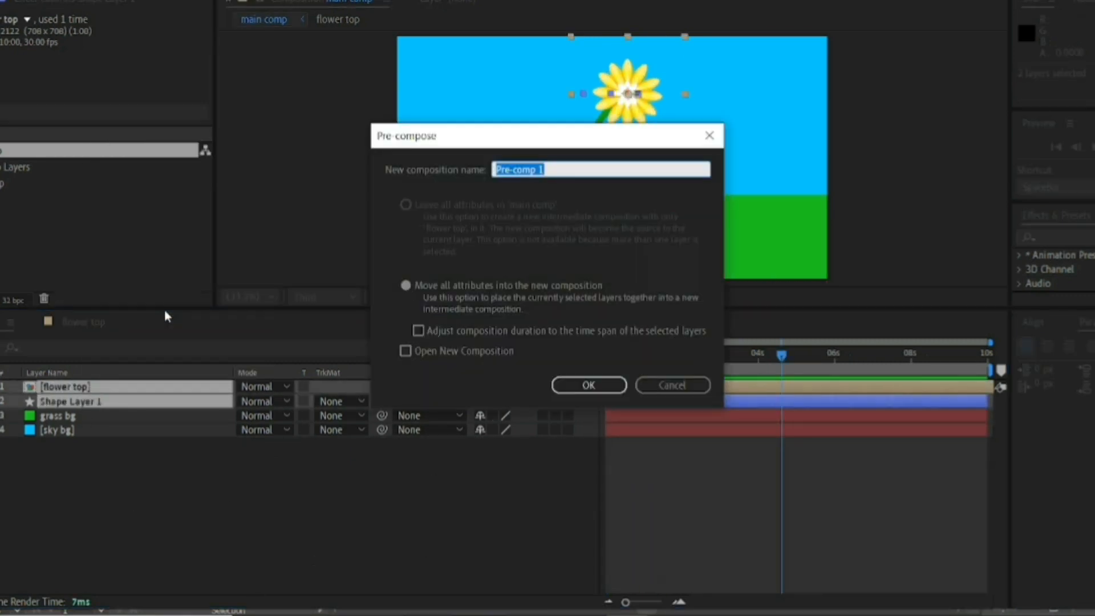
text(flower)
key(Return)
Scale the flower layer to 117%
key(s)
drag(507, 402, 516, 402)
click(501, 570)
Duplicate the flower layer and flip the copy horizontally
click(108, 391)
key(ctrl+d)
right_click(108, 392)
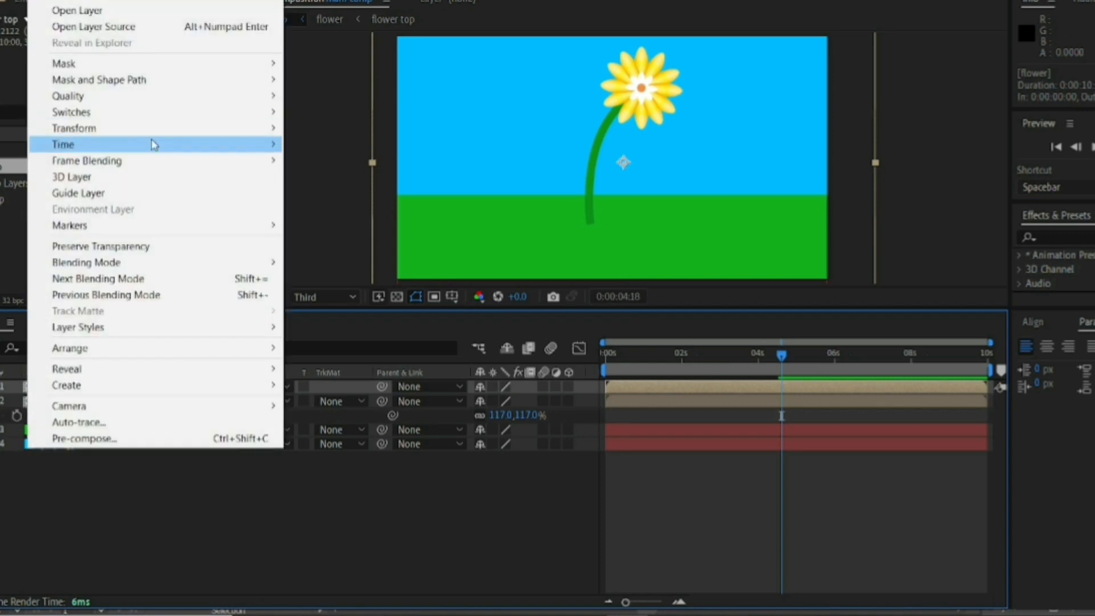
Scale the flower copy to -83, 83%, place it lower left of the original and start its layer at 0:00:04:17
drag(613, 159, 548, 169)
key(s)
mouse_move(505, 402)
mouse_down()
mouse_move(493, 402)
mouse_move(525, 402)
mouse_up()
drag(553, 167, 560, 181)
drag(660, 387, 835, 405)
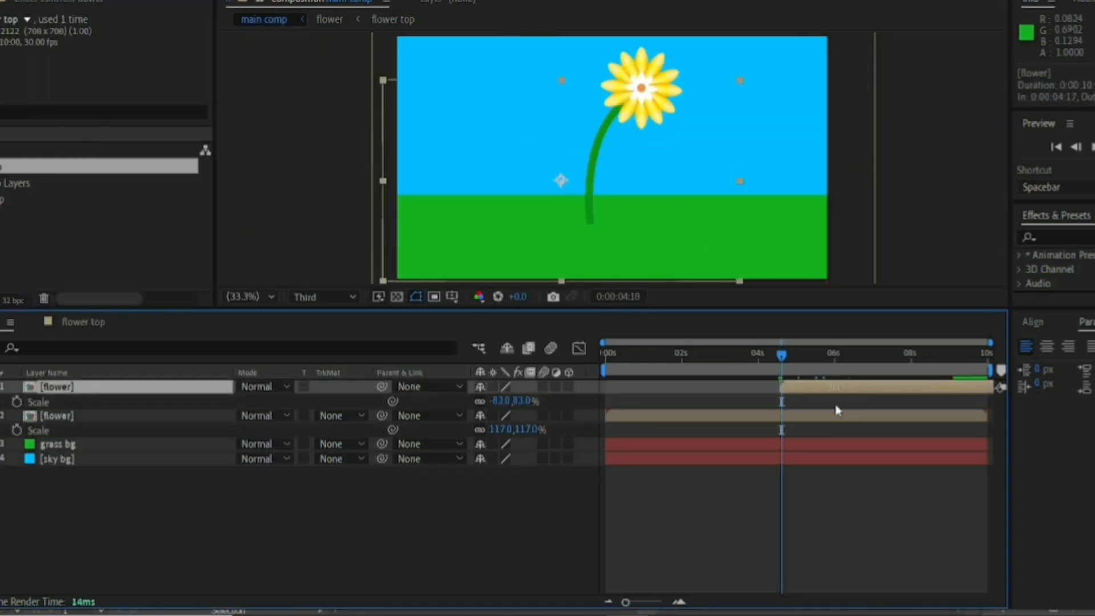
Preview the two-flower animation from the start and collapse the properties of both flower layers
key(Home)
key(space)
key(space)
click(0, 416)
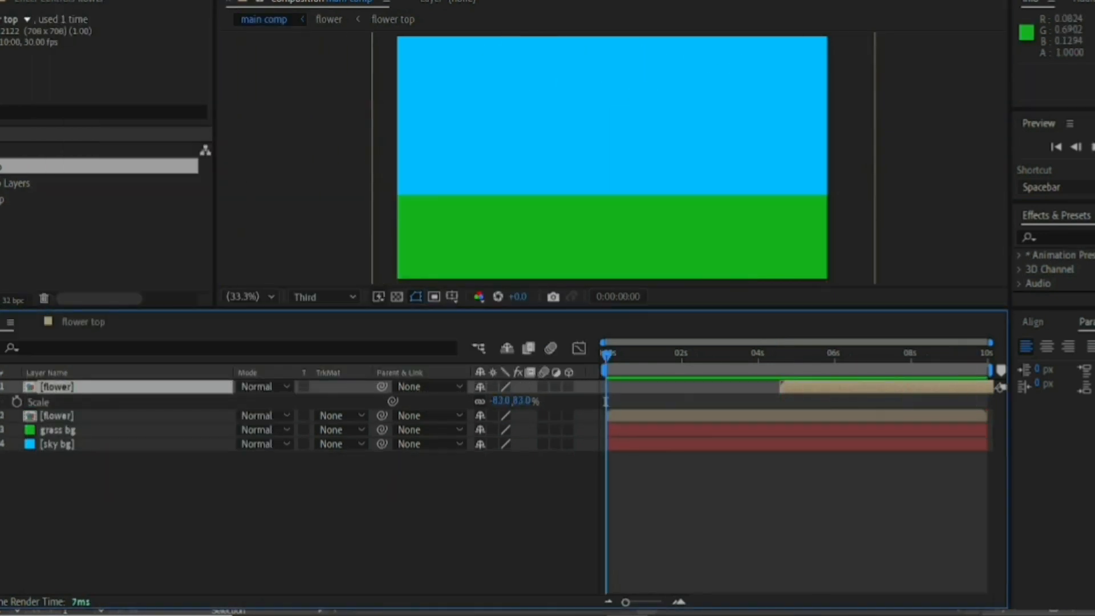
click(0, 387)
click(820, 559)
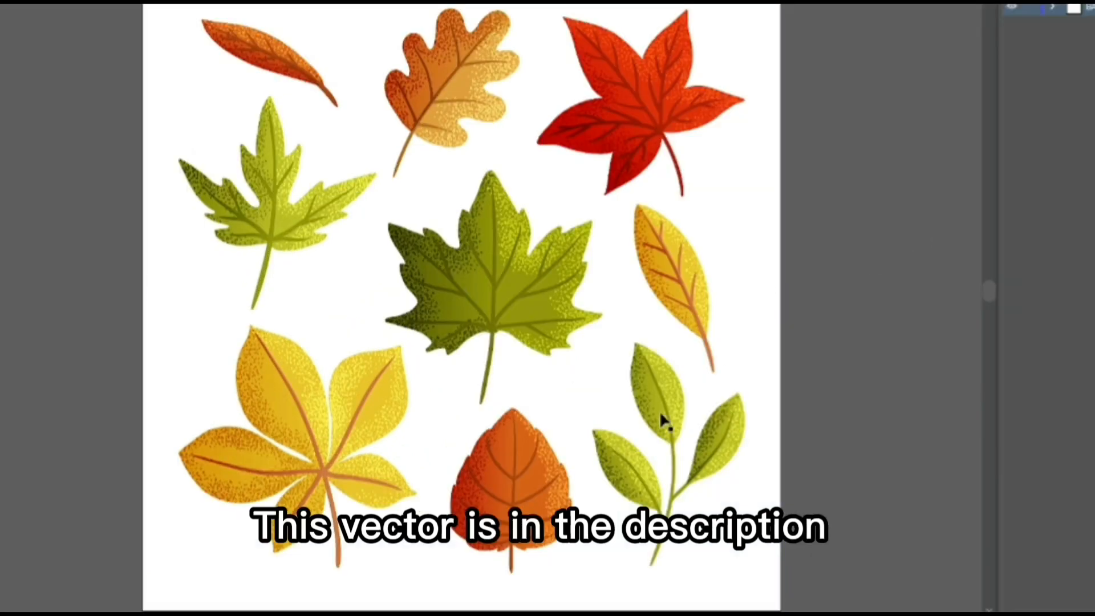
Switch to the leaf vector file in Illustrator and delete every leaf except the green three-leaf sprig
click(674, 381)
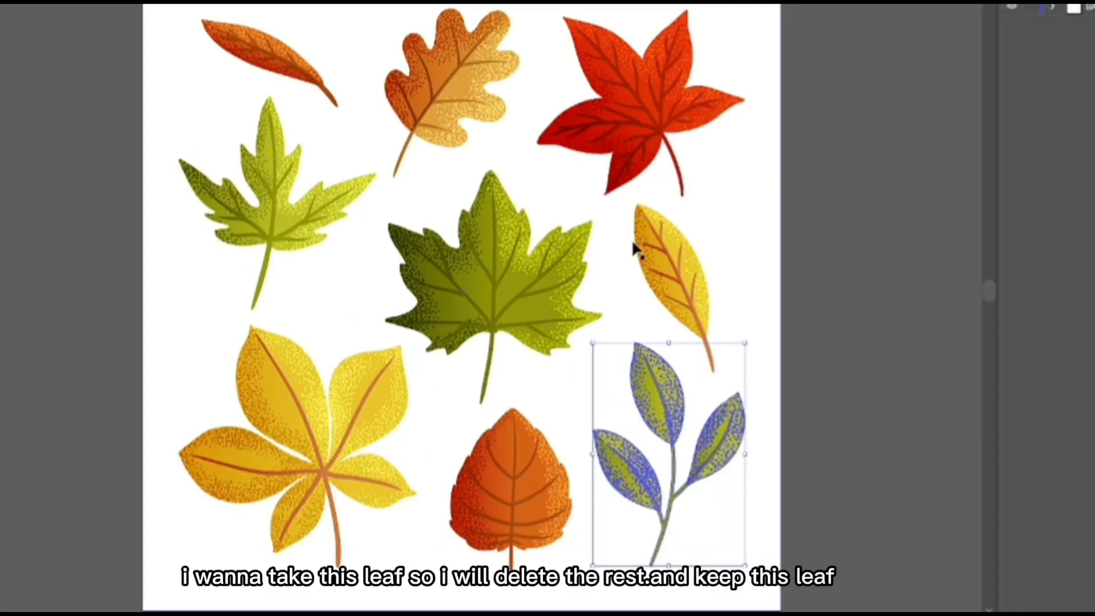
click(821, 73)
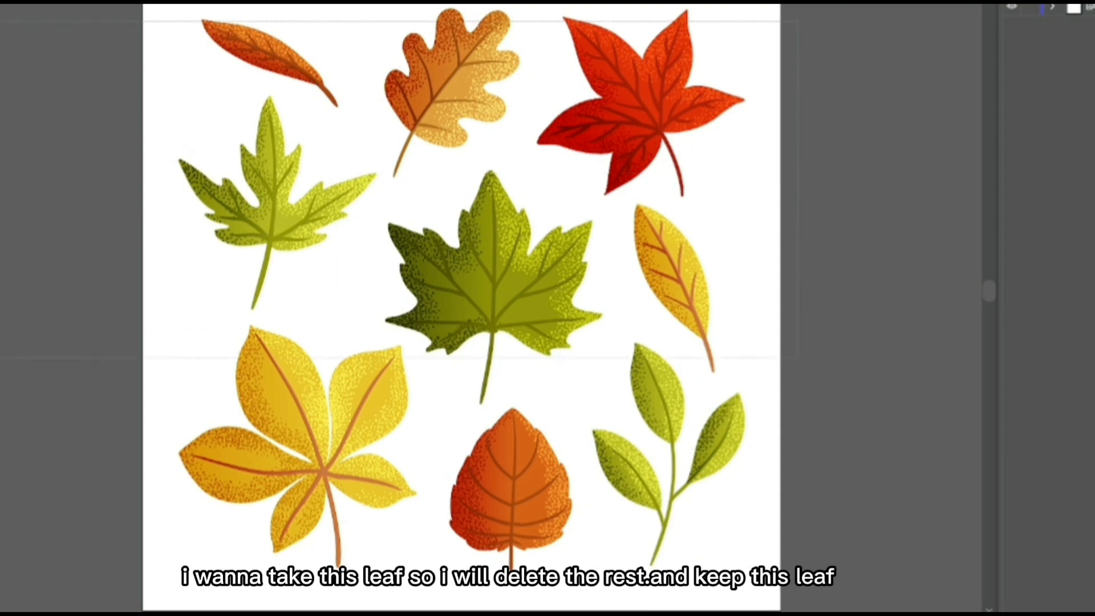
key(ctrl+a)
key(Delete)
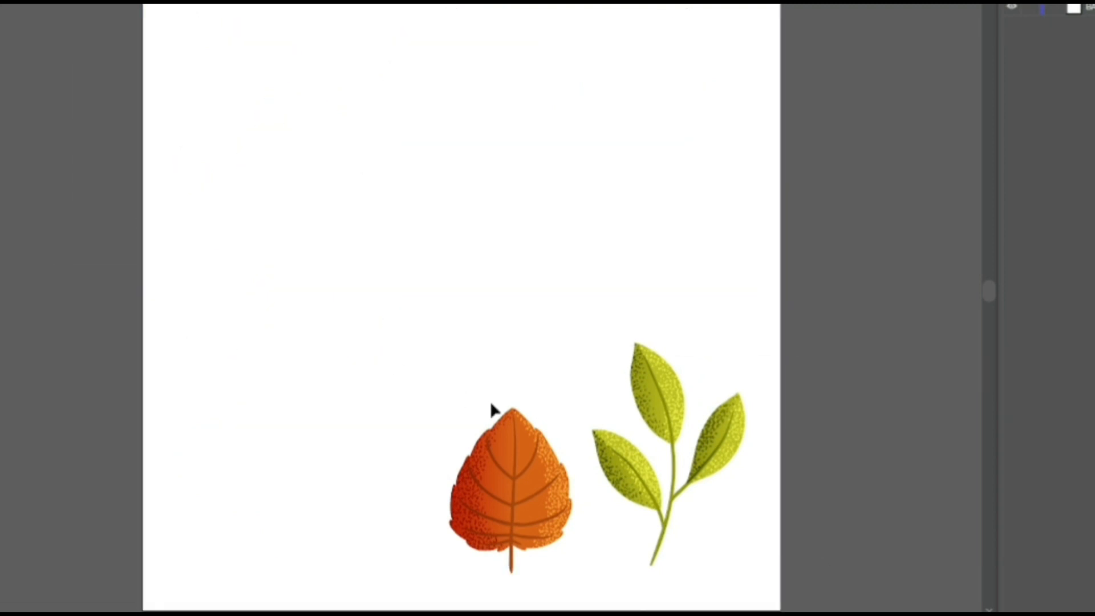
click(505, 525)
key(Delete)
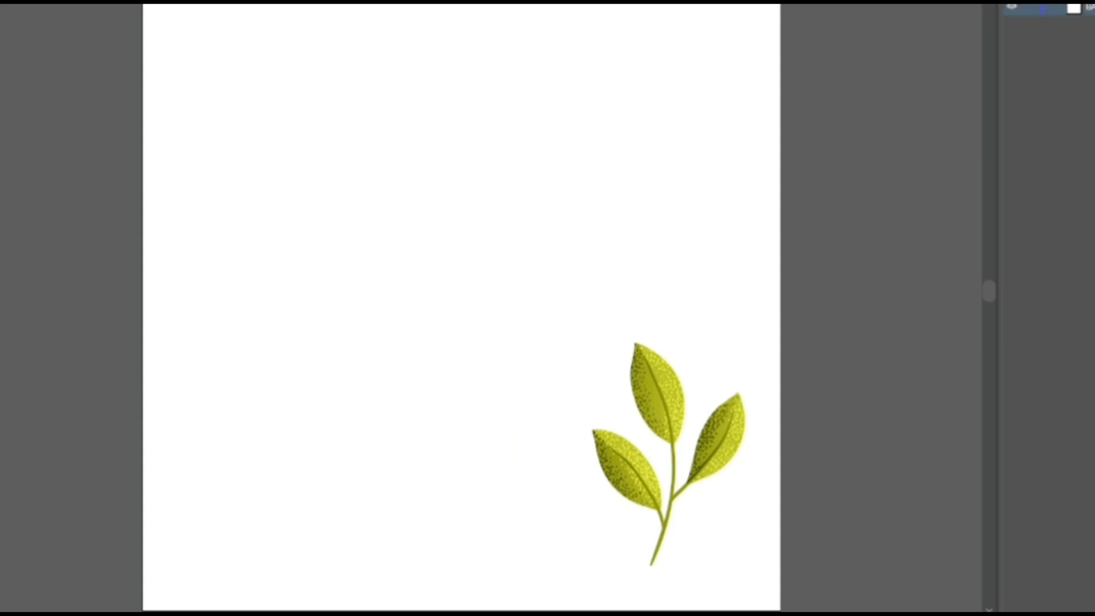
Move the leaf sprig to the middle of the artboard and enlarge it
drag(655, 545, 478, 451)
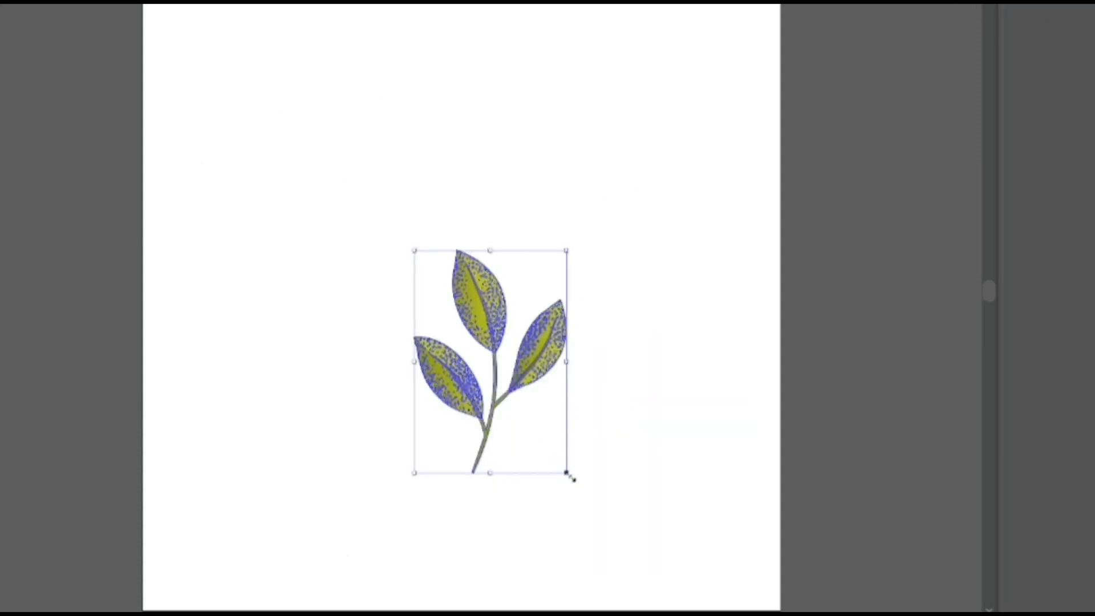
drag(567, 474, 618, 548)
drag(488, 445, 469, 390)
click(727, 484)
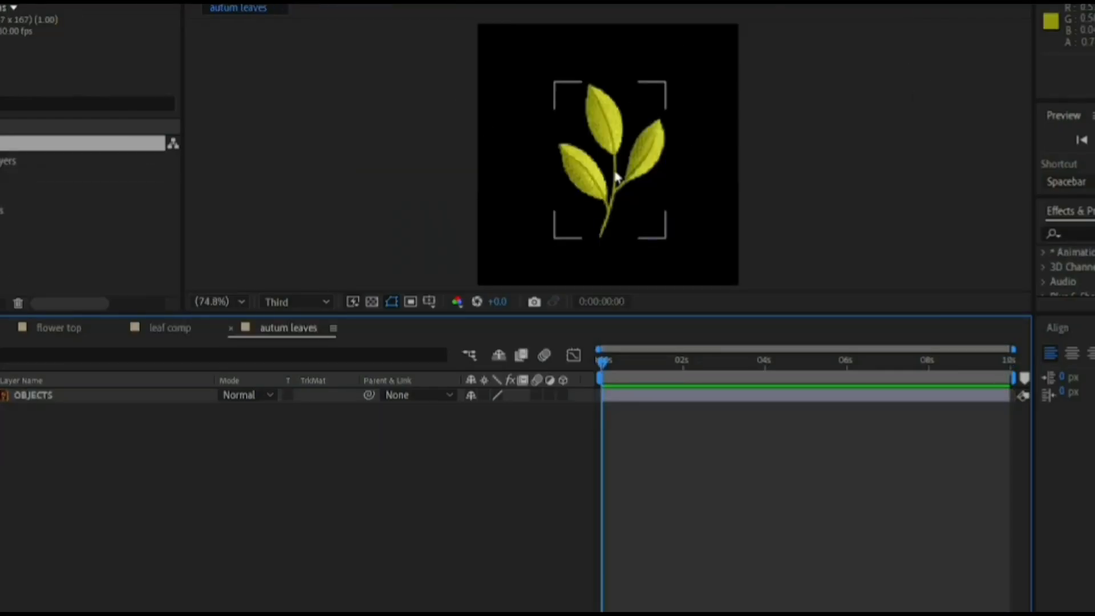
Switch to After Effects and add the autum leaves composition to main comp beside the flower stem, starting at about 0:00:04:23
click(615, 171)
click(101, 451)
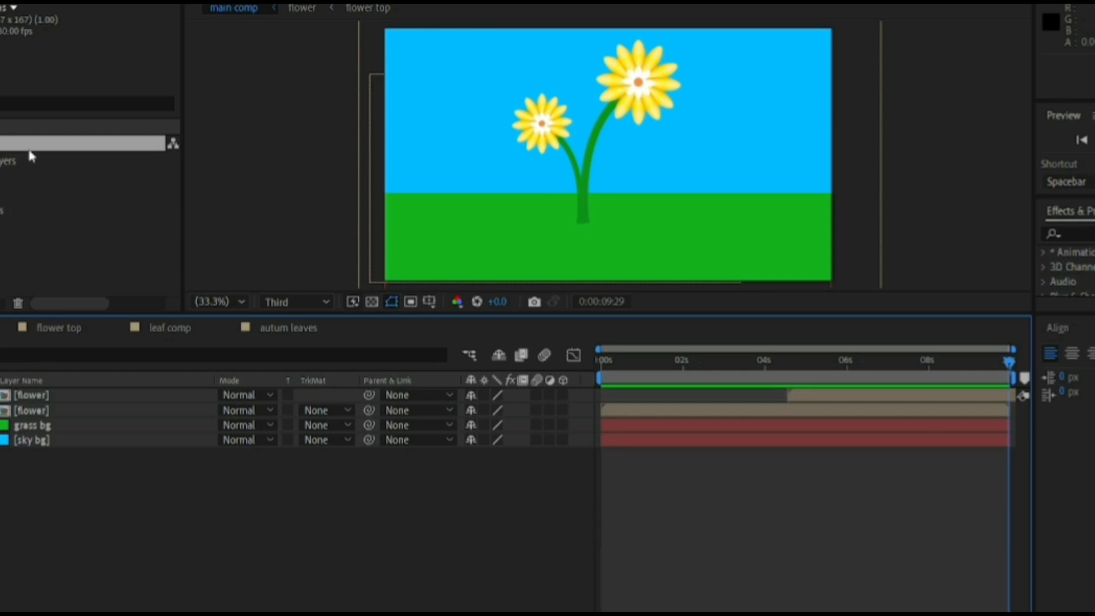
drag(34, 241, 94, 394)
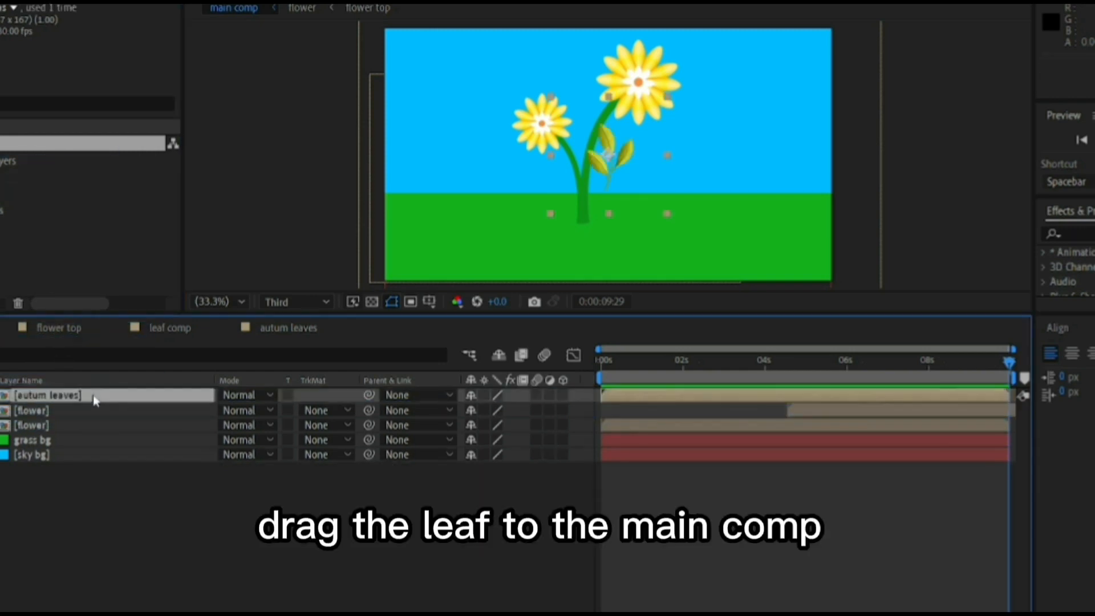
drag(643, 393, 828, 429)
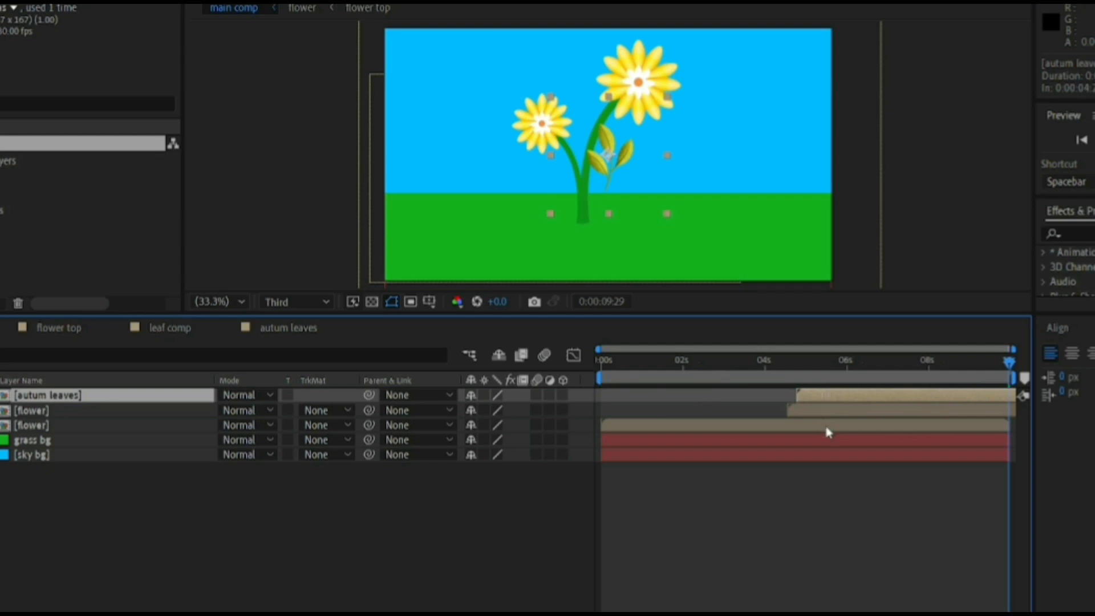
click(611, 164)
drag(611, 164, 621, 170)
Apply the Tint effect to the autum leaves layer and map its black and white to greens sampled from the stem and grass
click(1080, 234)
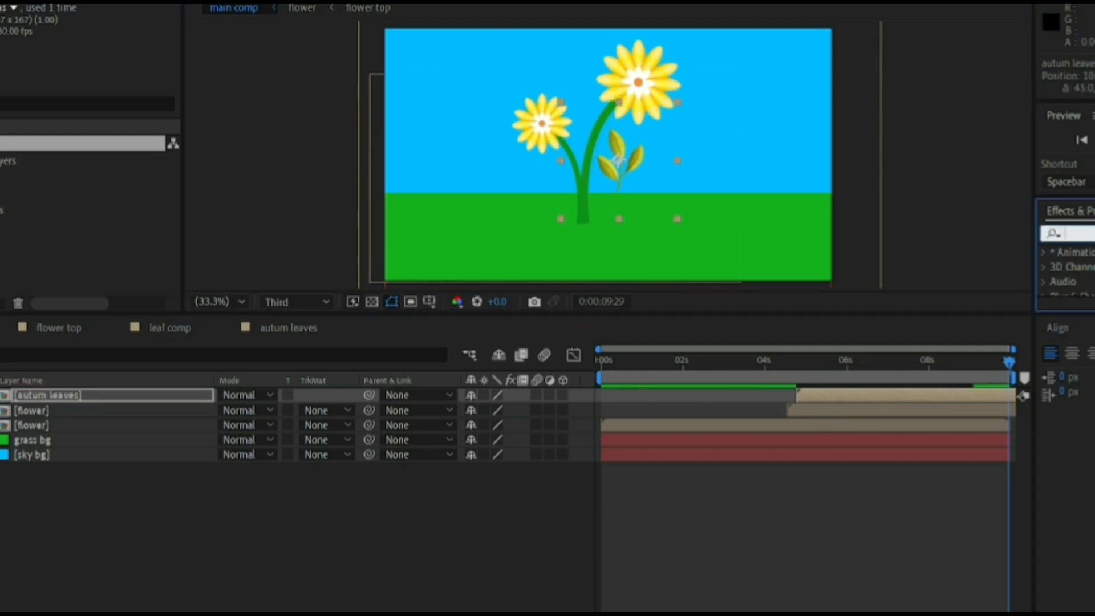
text(tint)
double_click(1088, 289)
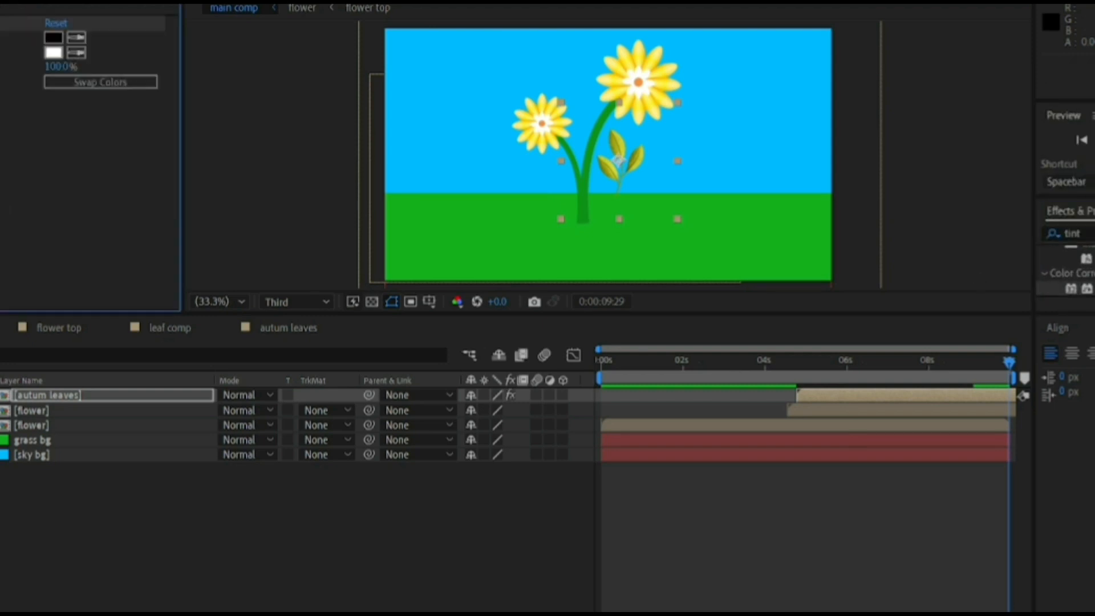
click(78, 37)
click(583, 186)
click(53, 52)
click(978, 317)
click(79, 54)
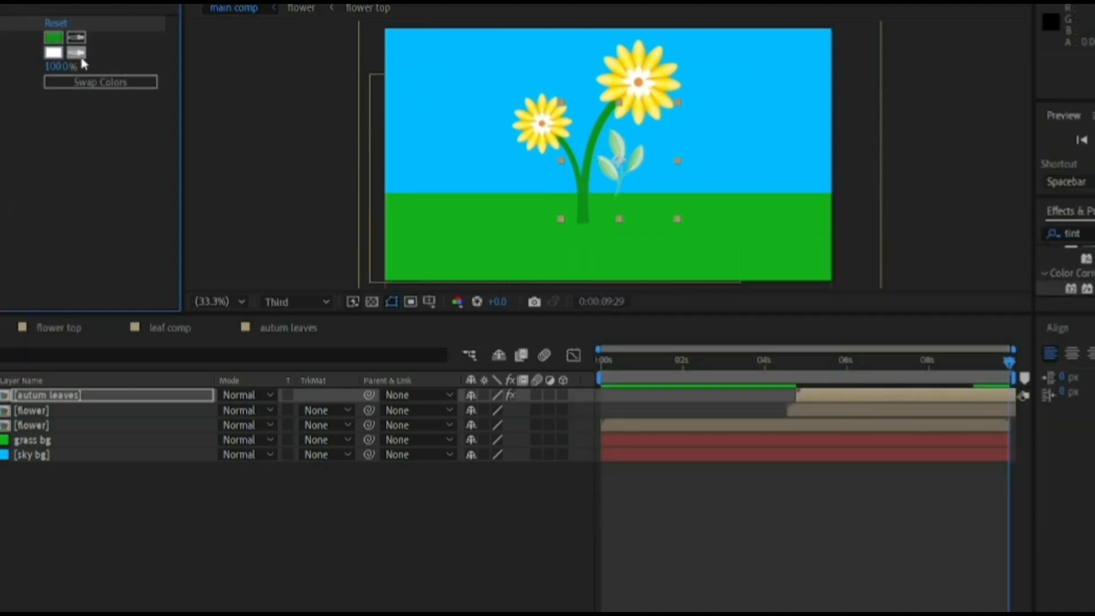
click(582, 197)
click(76, 53)
click(572, 228)
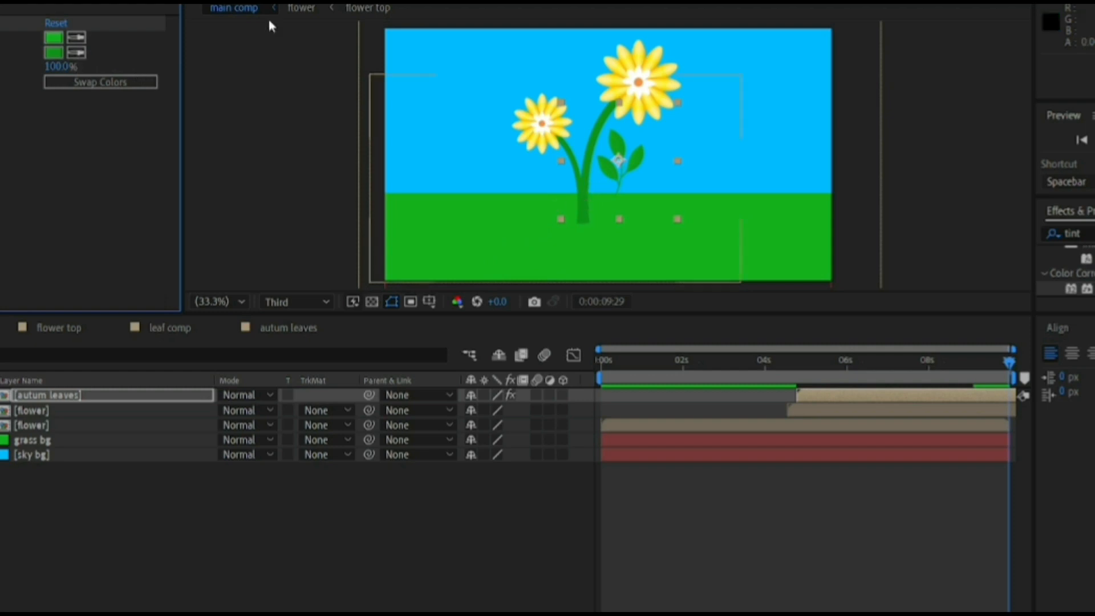
Set the Tint effect's Map Black To colour to dark green 013805
click(54, 37)
drag(805, 438, 815, 461)
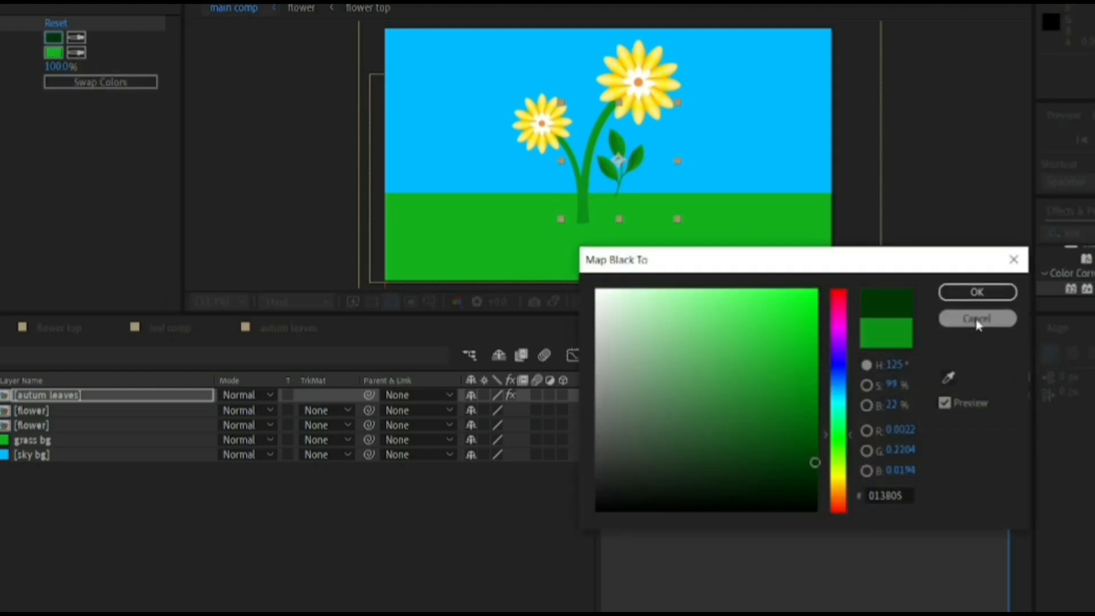
click(977, 292)
click(51, 254)
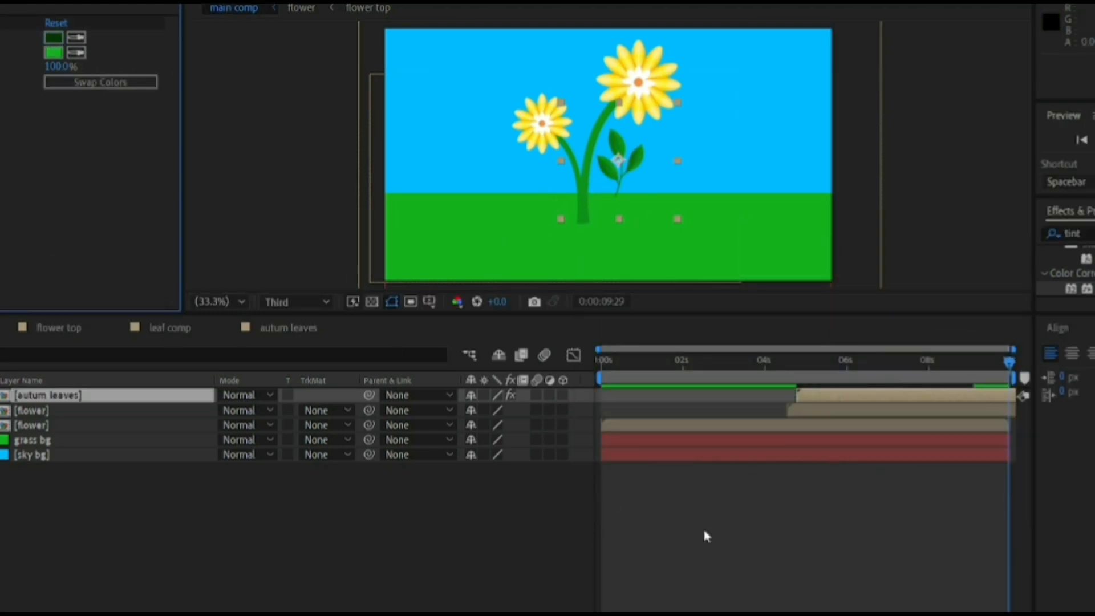
Rotate the leaves to 52° against the flower stem and move their layer below both flower layers
key(r)
drag(491, 410, 521, 410)
drag(616, 162, 611, 164)
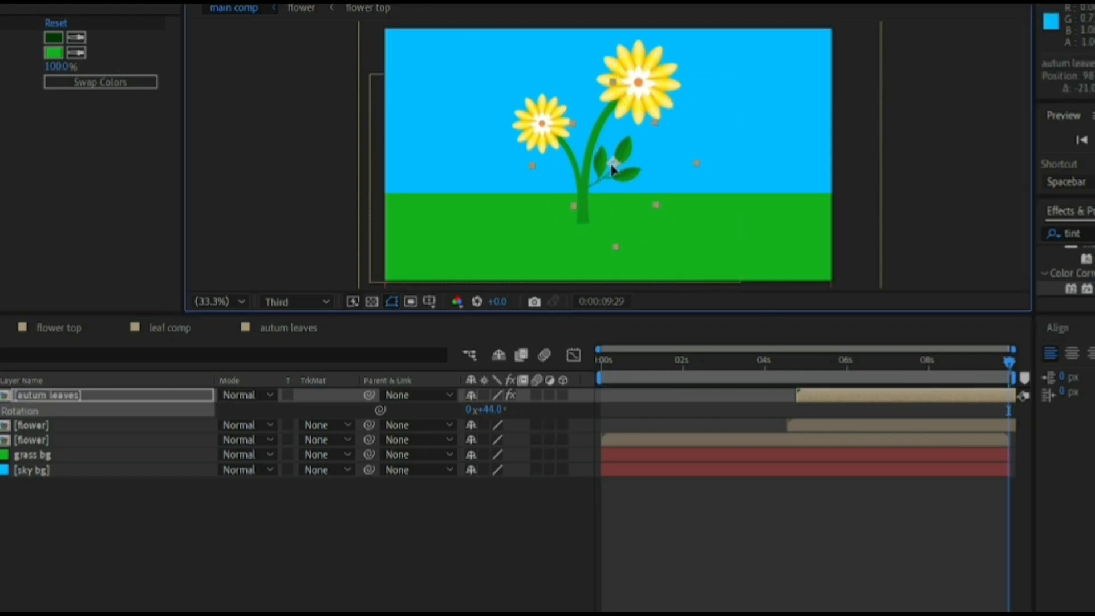
drag(43, 403, 38, 446)
drag(612, 164, 612, 162)
drag(493, 439, 499, 441)
Go to 0:00:04:23 and move the leaves' anchor point to the base of the sprig, where it meets the flower stem
drag(885, 365, 797, 436)
key(y)
drag(613, 162, 588, 178)
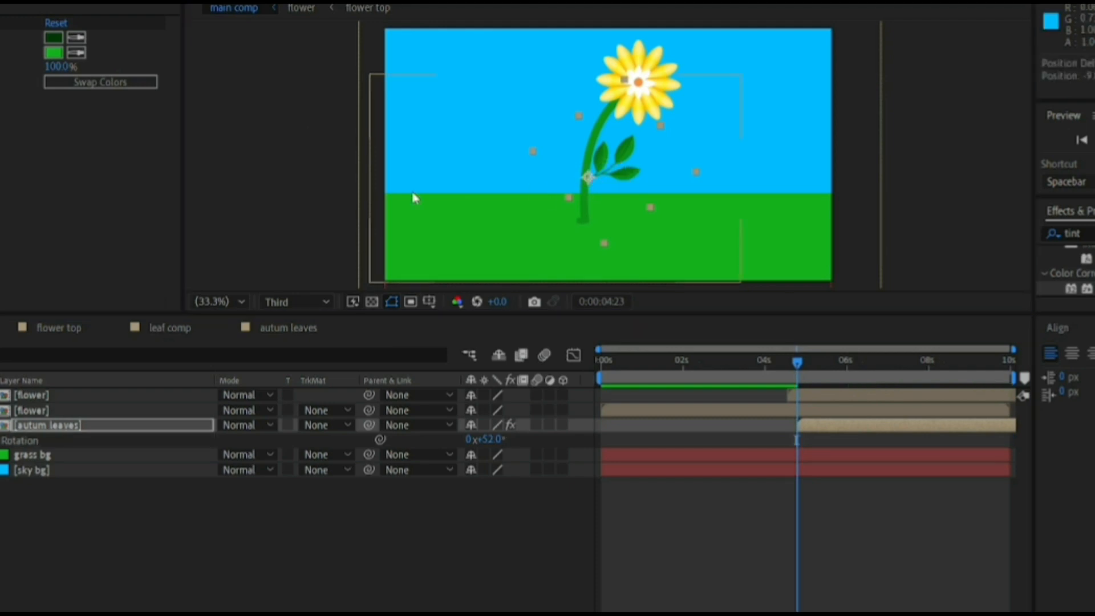
Keyframe the leaves' Scale from 0% at 0:00:04:23 to 100% at 0:00:06:00
key(s)
mouse_move(496, 440)
mouse_down()
mouse_move(465, 446)
mouse_move(494, 450)
mouse_up()
key(ctrl+z)
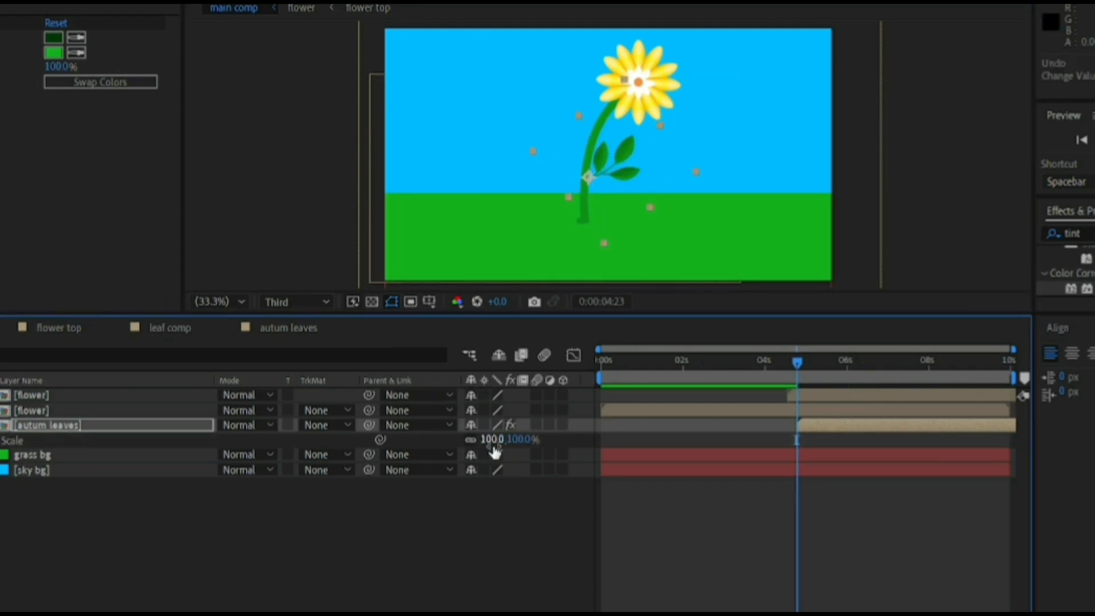
text(0)
key(Return)
click(847, 363)
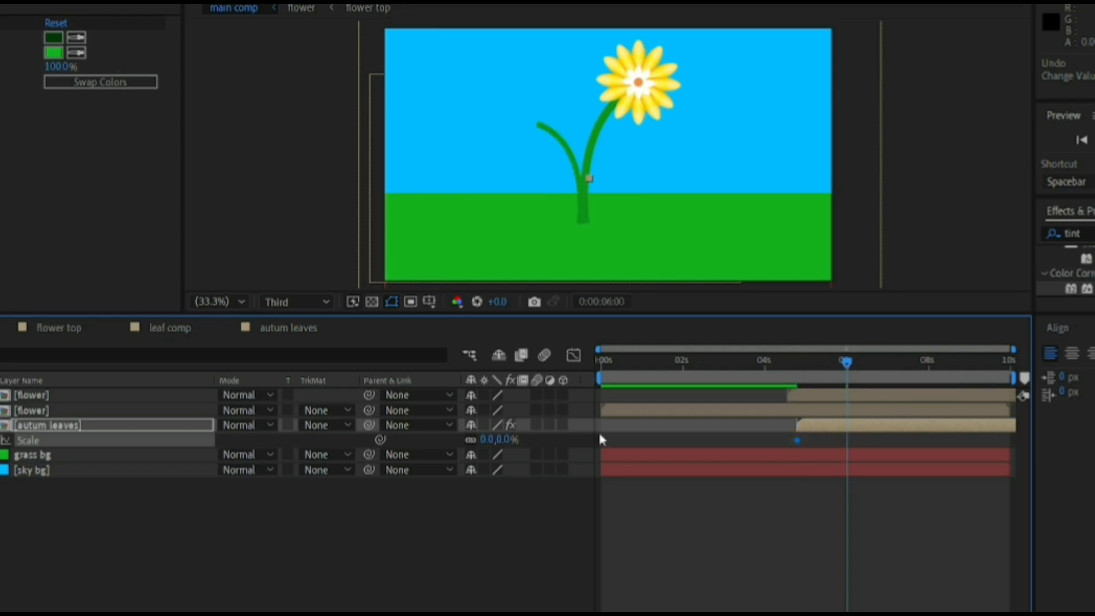
text(100)
key(Return)
Adjust the leaves' scale speed curve so the growth starts fast and slows down, and preview the animation
click(573, 353)
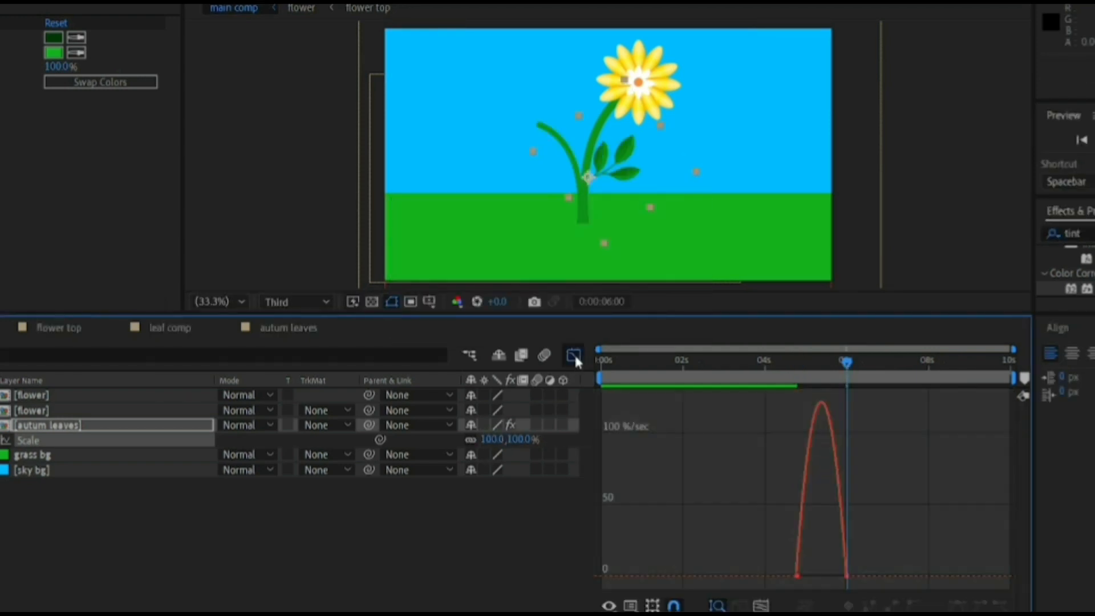
drag(837, 577, 804, 576)
click(573, 355)
drag(716, 364, 601, 364)
key(space)
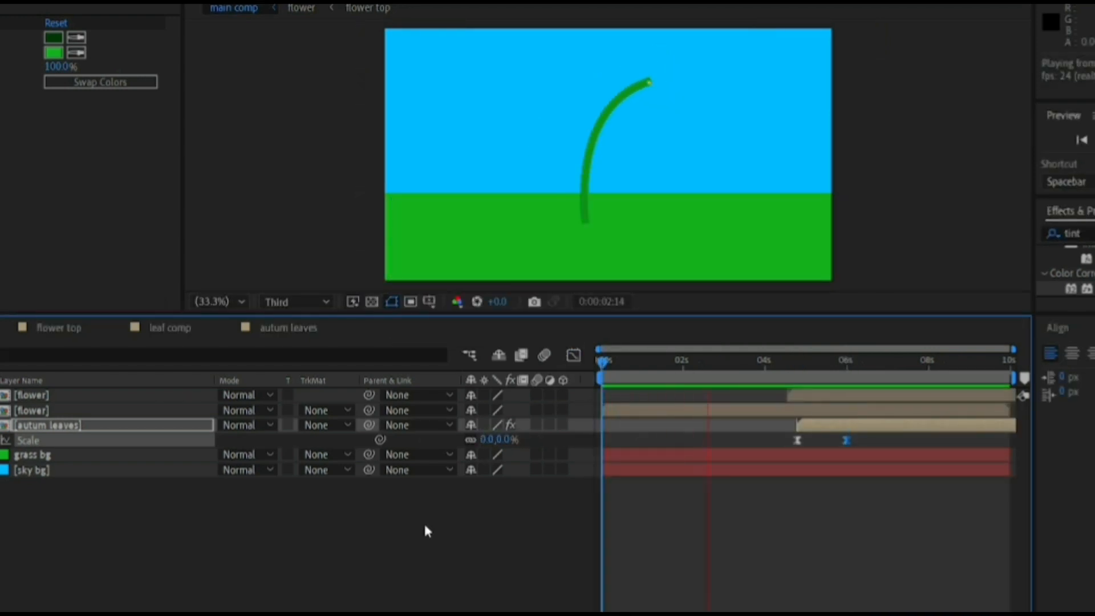
key(space)
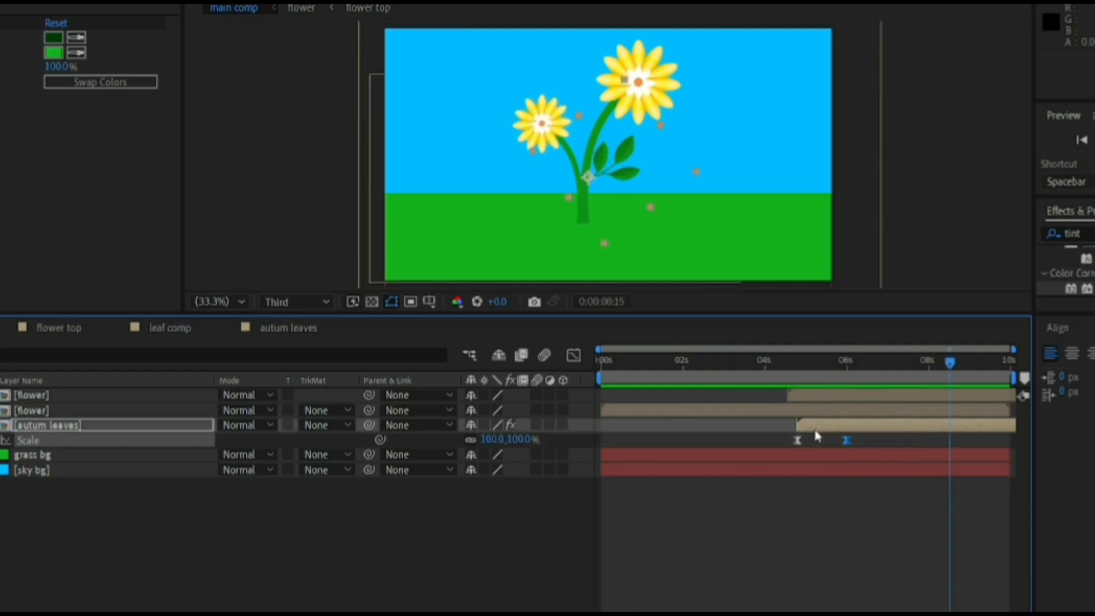
Shift the leaves layer to start at 0:00:06:13 and preview the new timing
drag(832, 426, 971, 440)
mouse_move(951, 363)
mouse_down()
mouse_move(988, 377)
mouse_move(933, 371)
mouse_up()
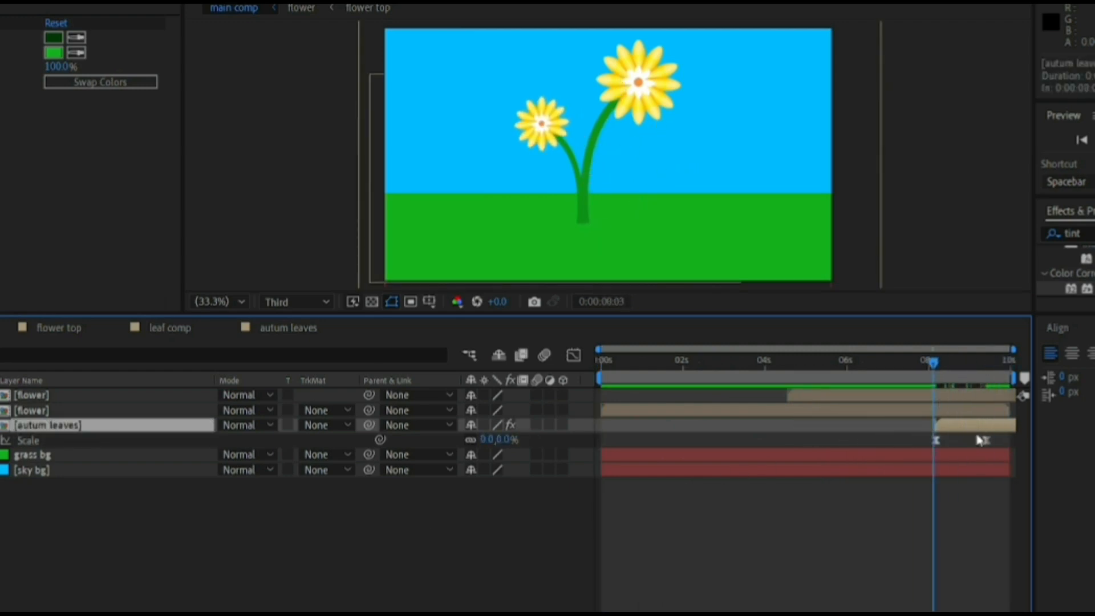
drag(977, 427, 907, 426)
drag(934, 364, 791, 403)
key(space)
key(space)
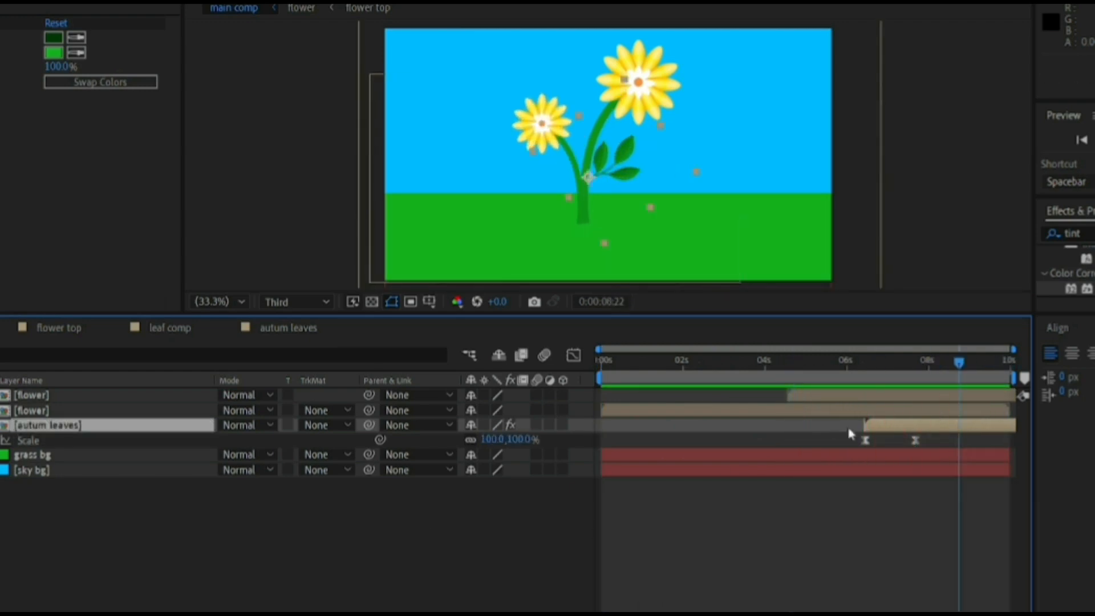
Duplicate the leaves layer and place the copy left of the stem, rotated to -94° and scaled to 81%
key(ctrl+d)
drag(590, 178, 546, 179)
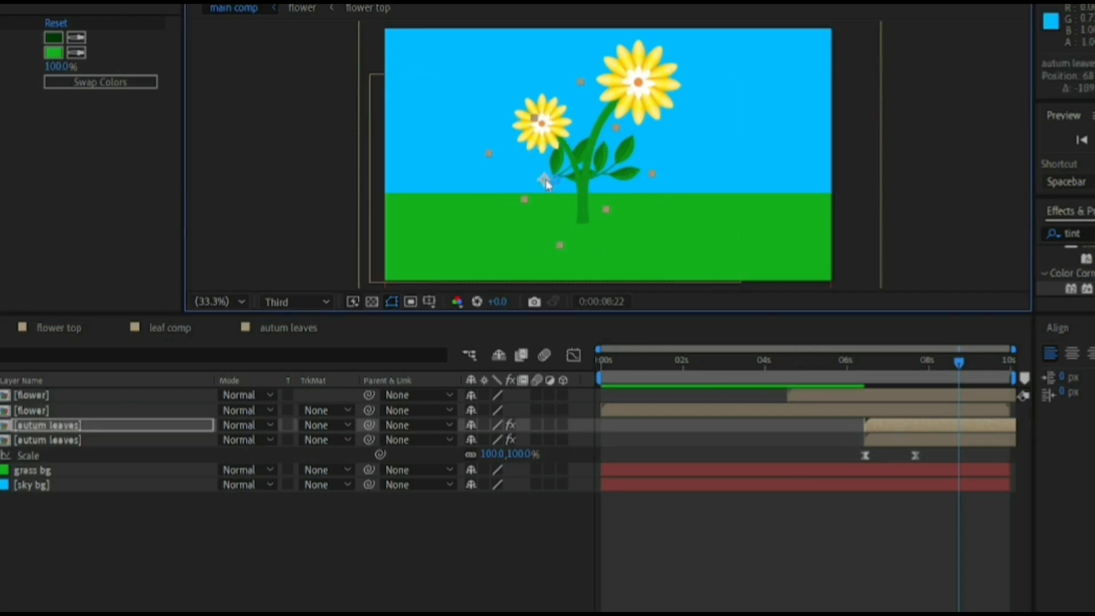
key(r)
drag(491, 439, 397, 465)
key(s)
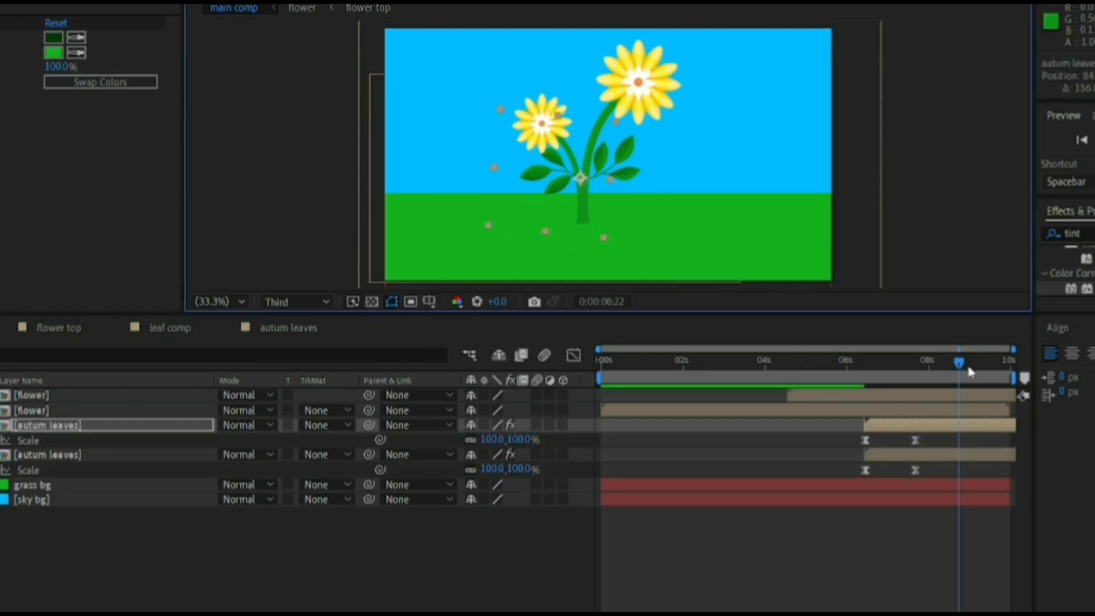
mouse_move(485, 439)
mouse_down()
mouse_move(457, 445)
mouse_move(485, 458)
mouse_up()
key(shift+r)
drag(500, 440, 508, 445)
Keyframe the left leaves' Scale from 0% at 0:00:06:13 to 81% just over a second after
drag(959, 363, 865, 486)
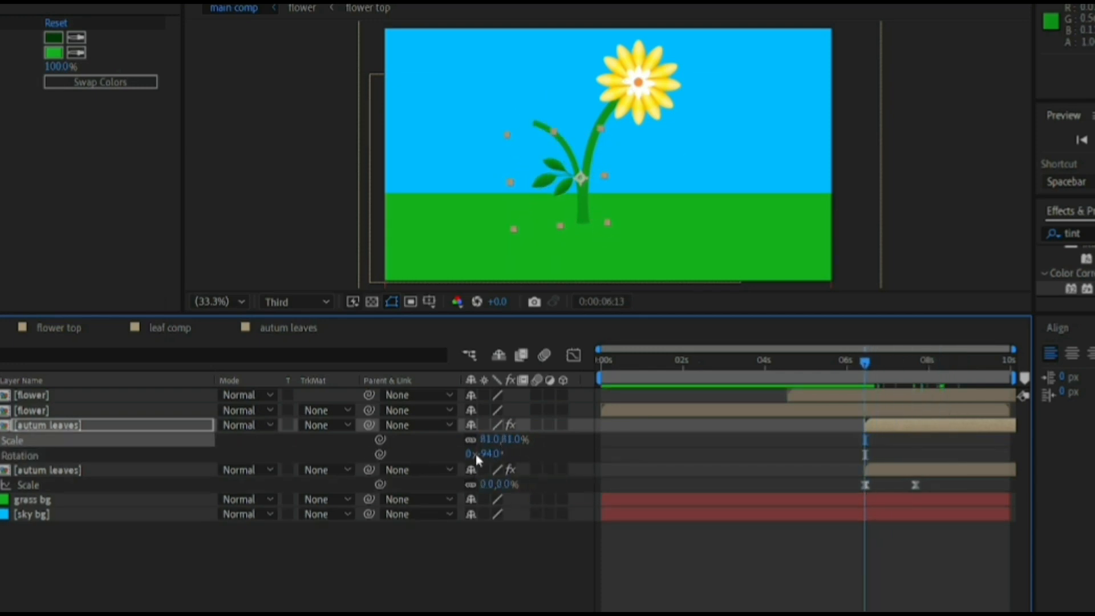
click(488, 440)
click(0, 441)
drag(921, 361, 916, 362)
drag(494, 443, 495, 445)
drag(915, 364, 877, 393)
key(Page_Down)
click(487, 441)
text(0)
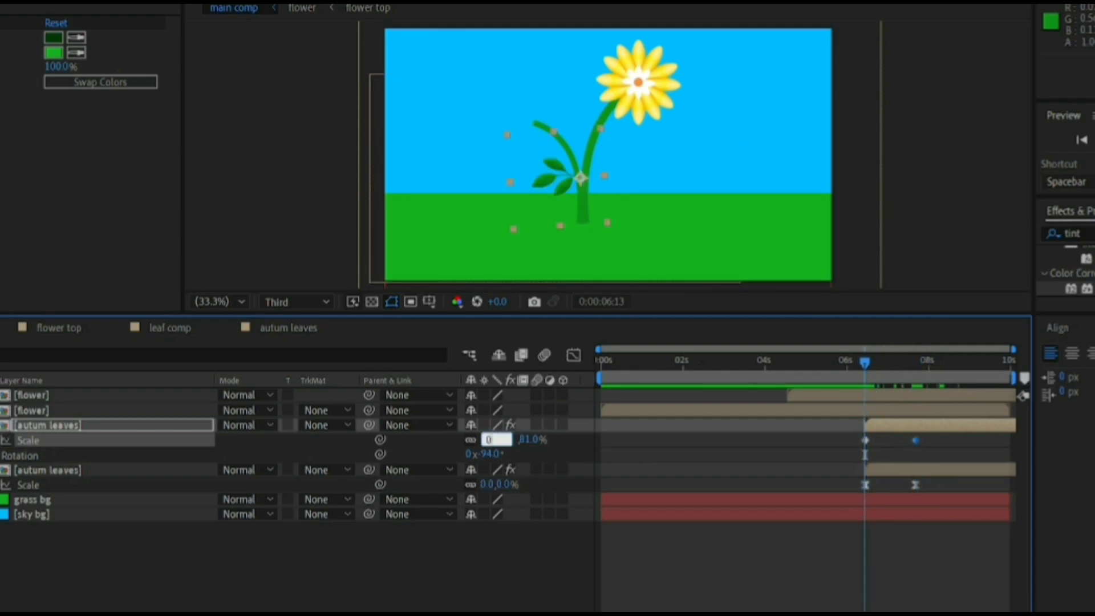
key(Return)
Apply Easy Ease to the left leaves' scale keyframes and reshape the speed curve for a fast start and slow finish
key(F9)
click(573, 355)
click(917, 575)
drag(900, 576, 823, 577)
click(573, 355)
Shift the left leaves layer to start at 0:00:08:03 and preview the animation
drag(866, 362, 963, 399)
drag(875, 425, 941, 442)
drag(959, 362, 784, 437)
key(space)
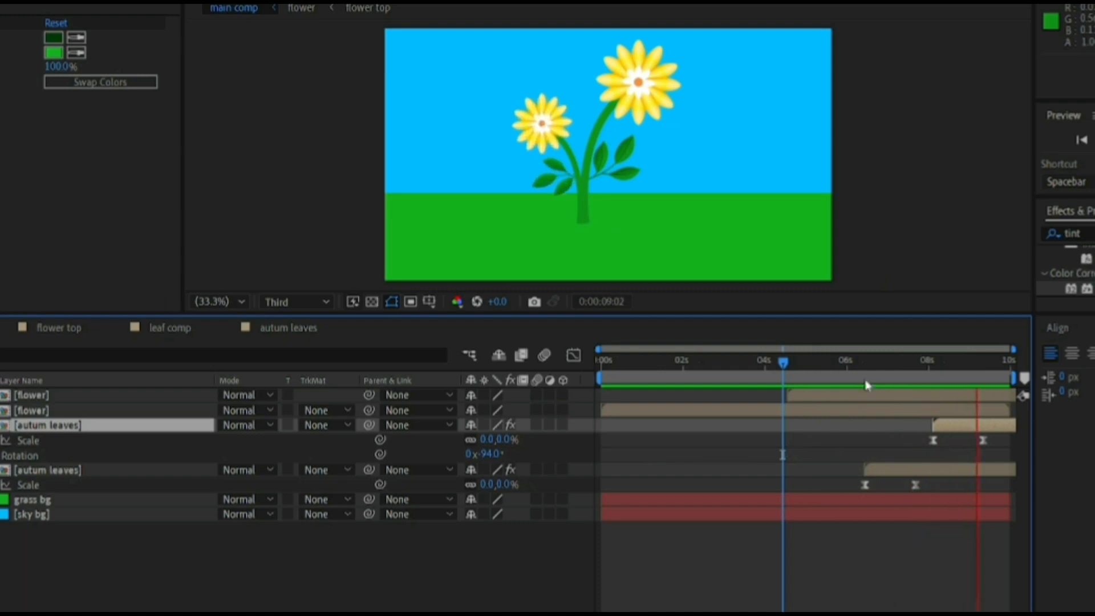
Shift the right leaves layer to start at 0:00:04:12, preview the timing and save the project
drag(883, 470, 799, 486)
drag(780, 363, 885, 408)
key(space)
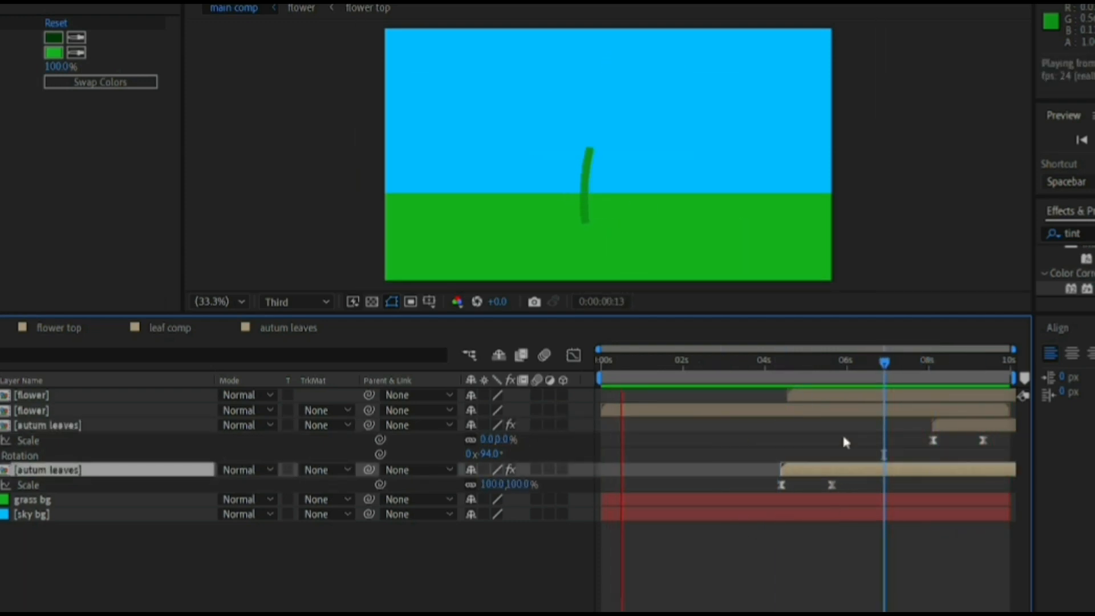
click(854, 381)
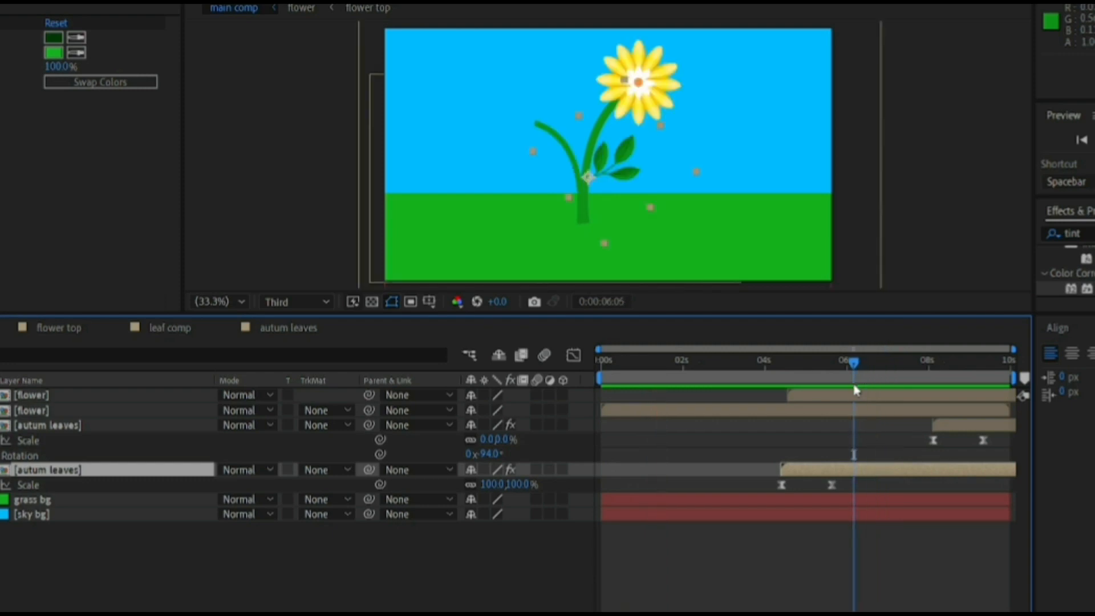
key(ctrl+s)
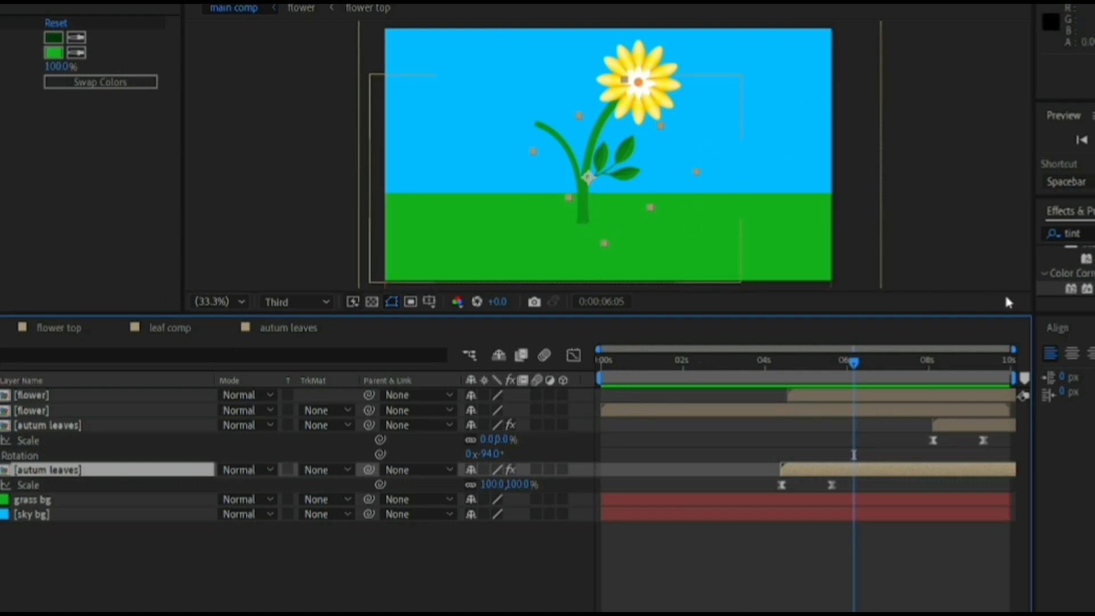
Apply CC Bend It to the right leaves with keyframed Bend values and scrub through the swaying motion
click(1084, 233)
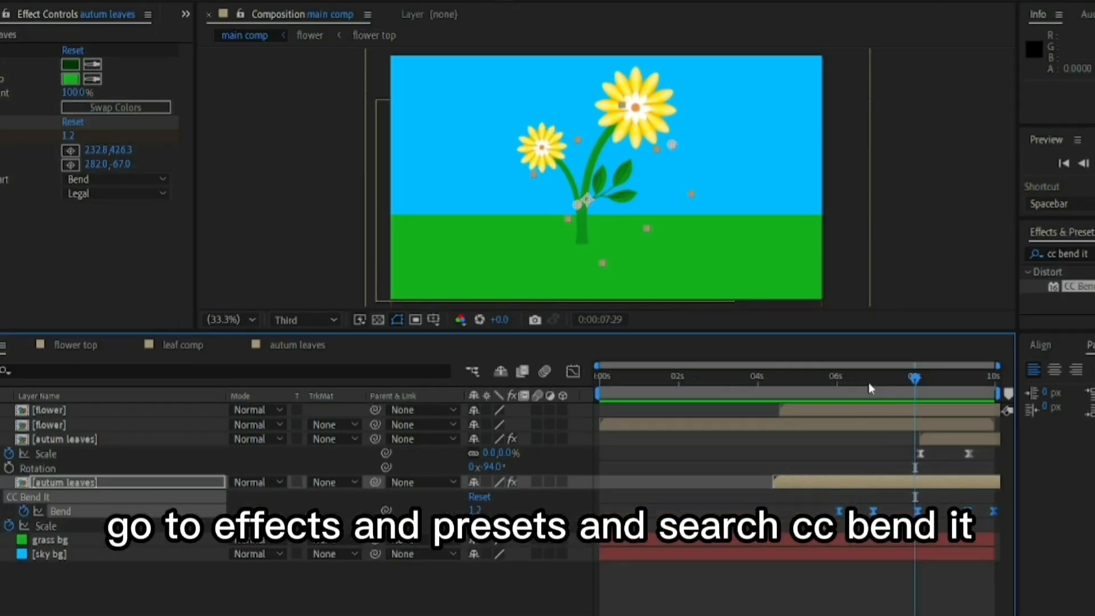
drag(871, 388, 1018, 412)
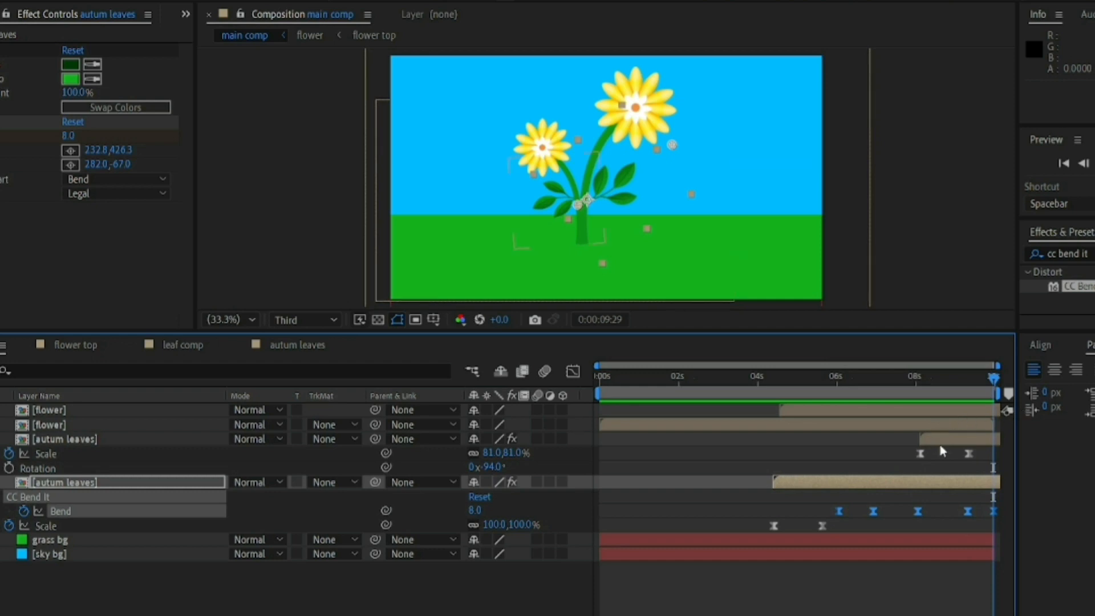
Move the left leaves' last Scale keyframe earlier, to about the 9-second mark, and check the timing
click(955, 444)
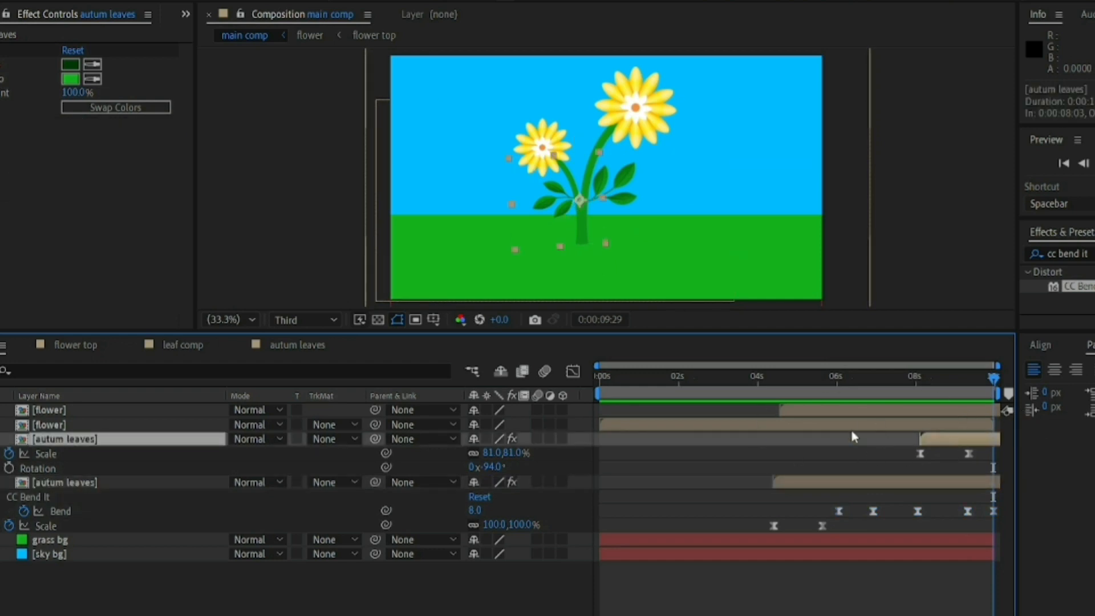
drag(969, 454, 955, 455)
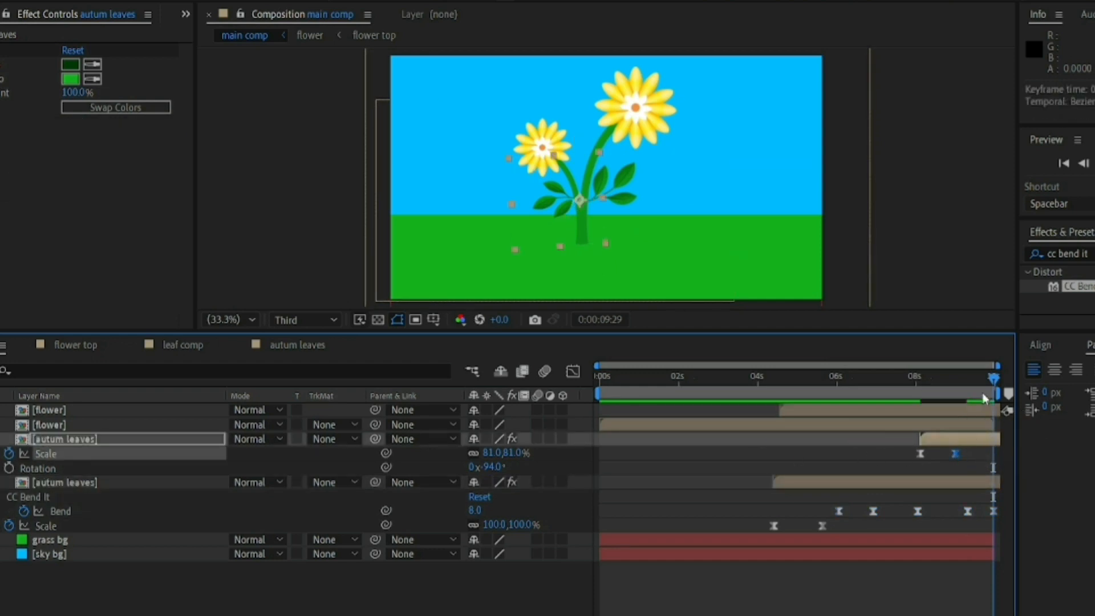
mouse_move(967, 395)
mouse_down()
mouse_move(979, 397)
mouse_move(974, 413)
mouse_up()
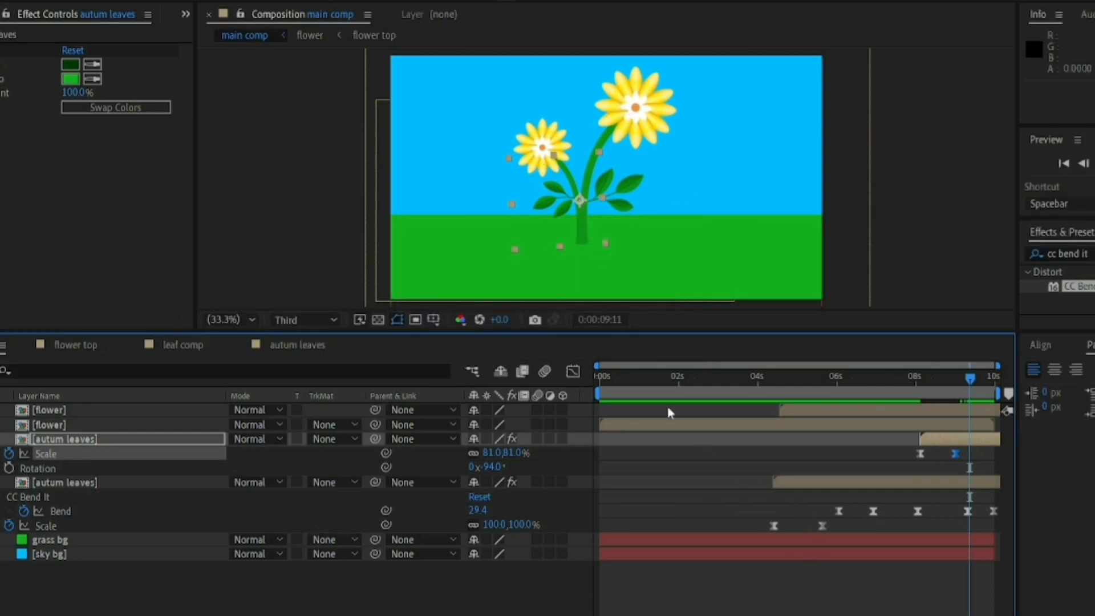
Apply the CC Bend It effect to the left leaves layer
click(89, 495)
click(91, 485)
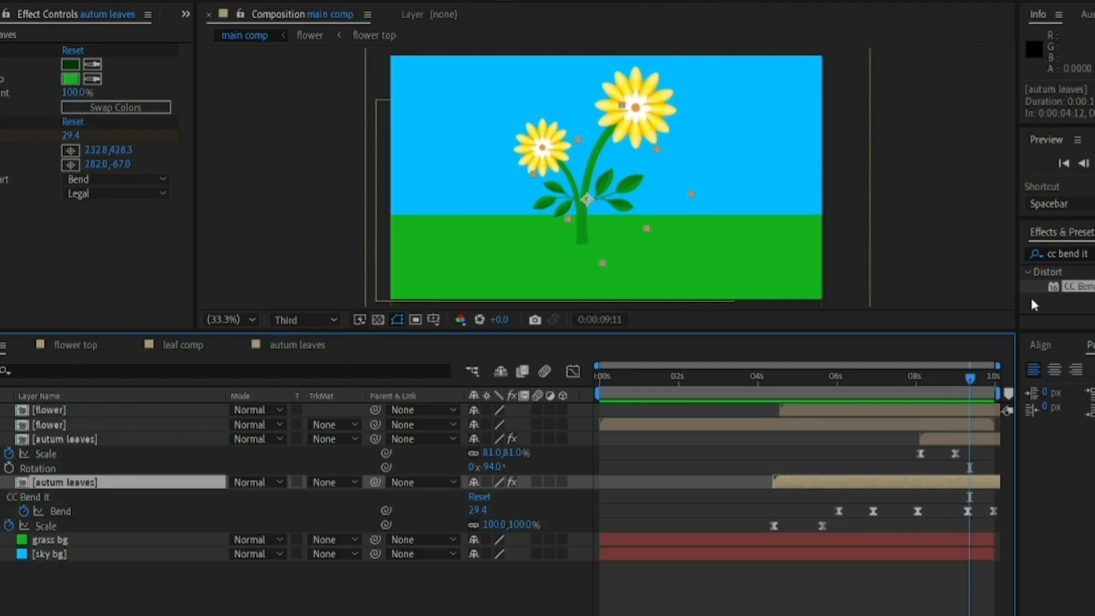
click(945, 453)
click(949, 440)
double_click(1090, 287)
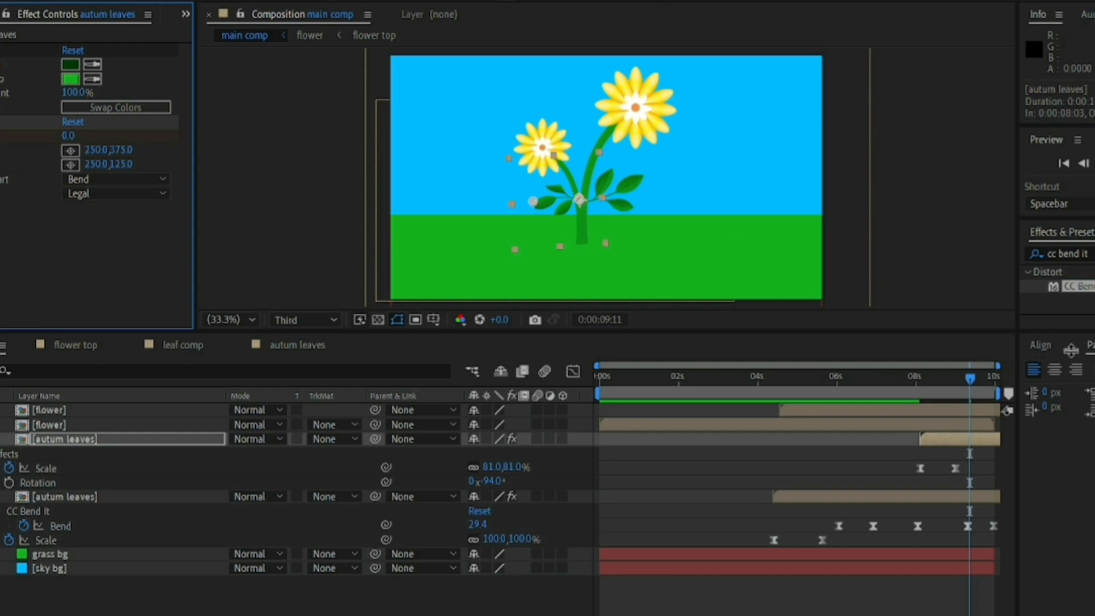
drag(972, 392, 986, 393)
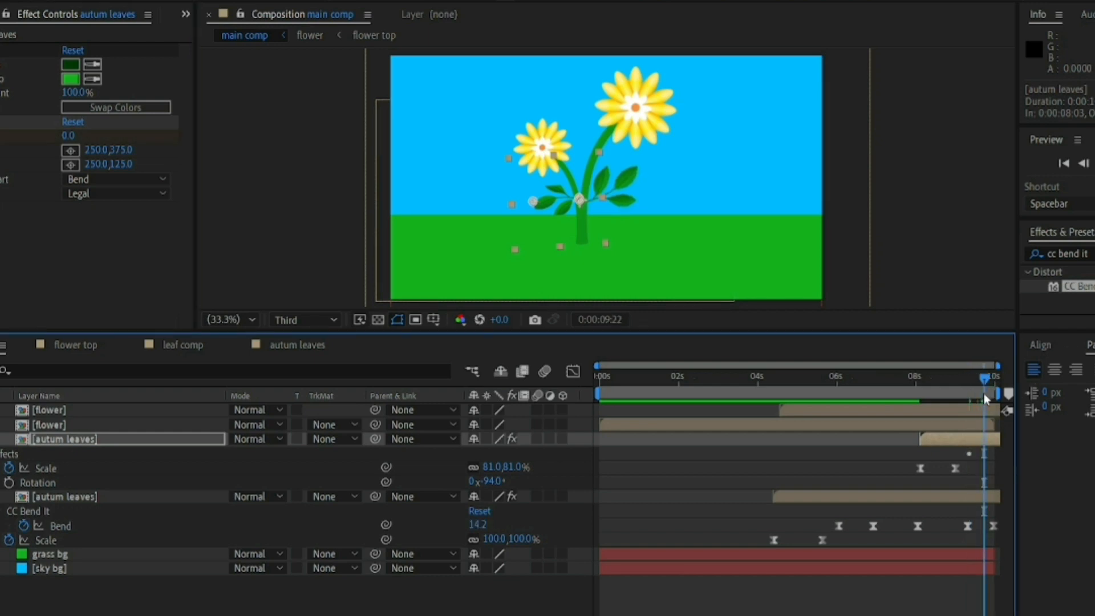
key(u)
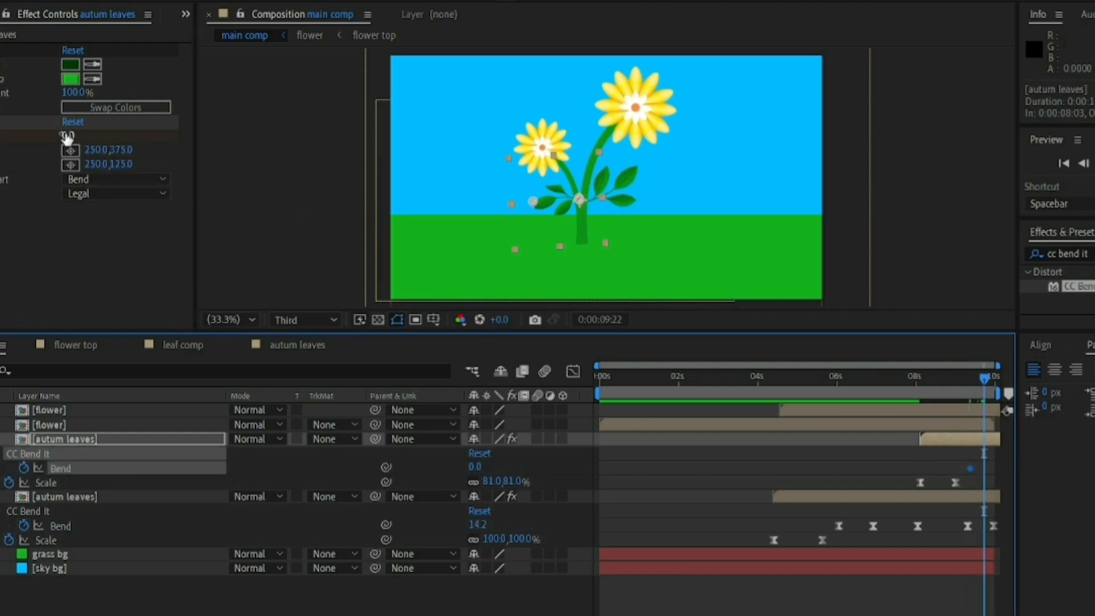
drag(67, 135, 53, 135)
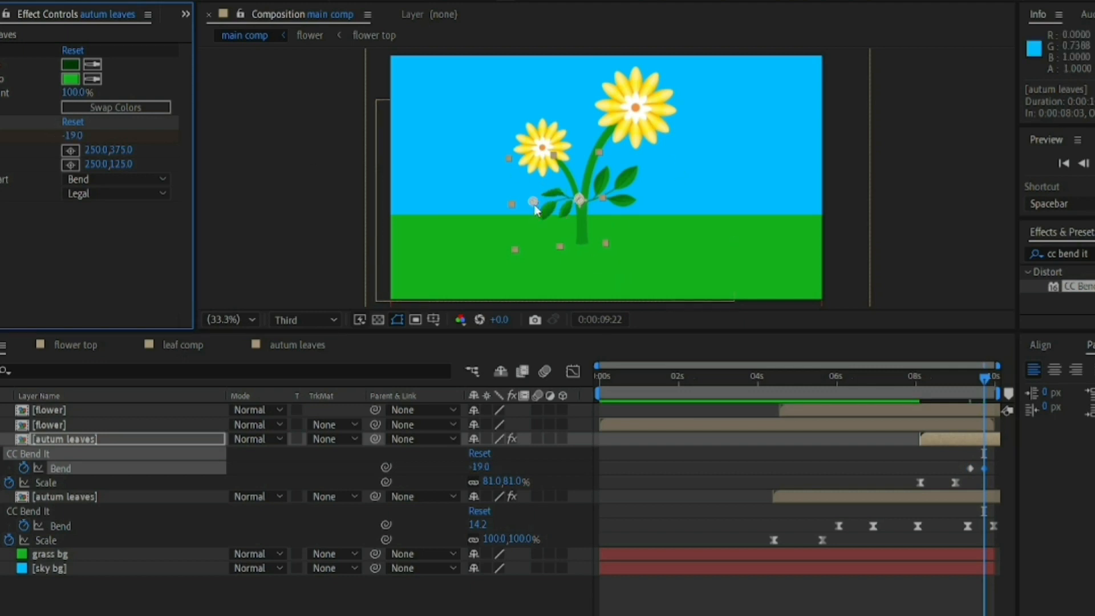
key(ctrl+z)
key(ctrl+z)
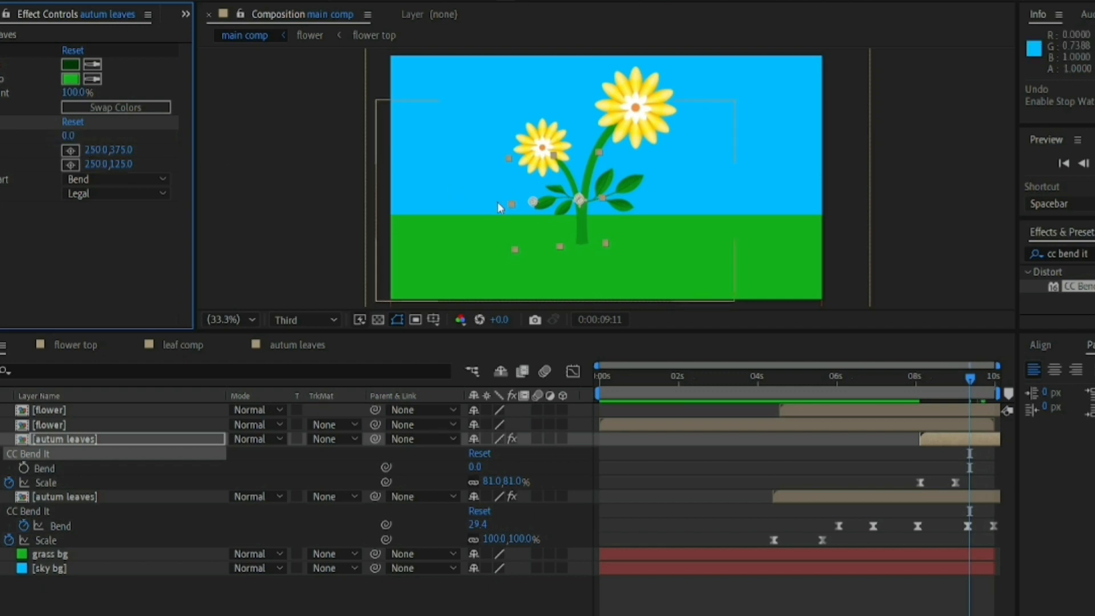
Reposition the left leaves' CC Bend It control points to about 220.1, 484.3 at the base and 293.2, -280.4 at the end
drag(532, 201, 460, 200)
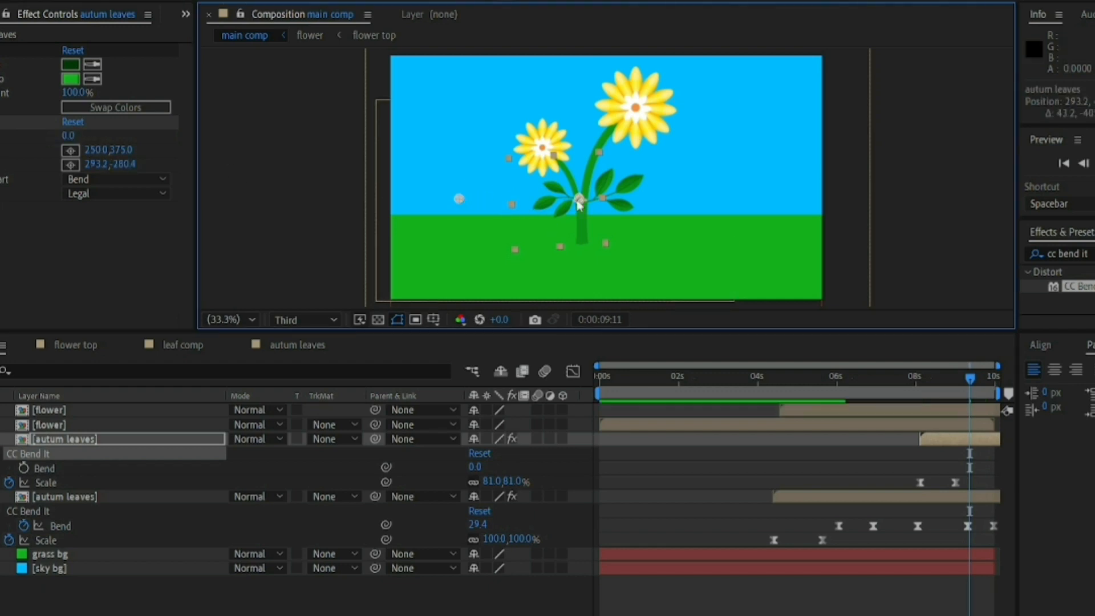
drag(594, 210, 601, 211)
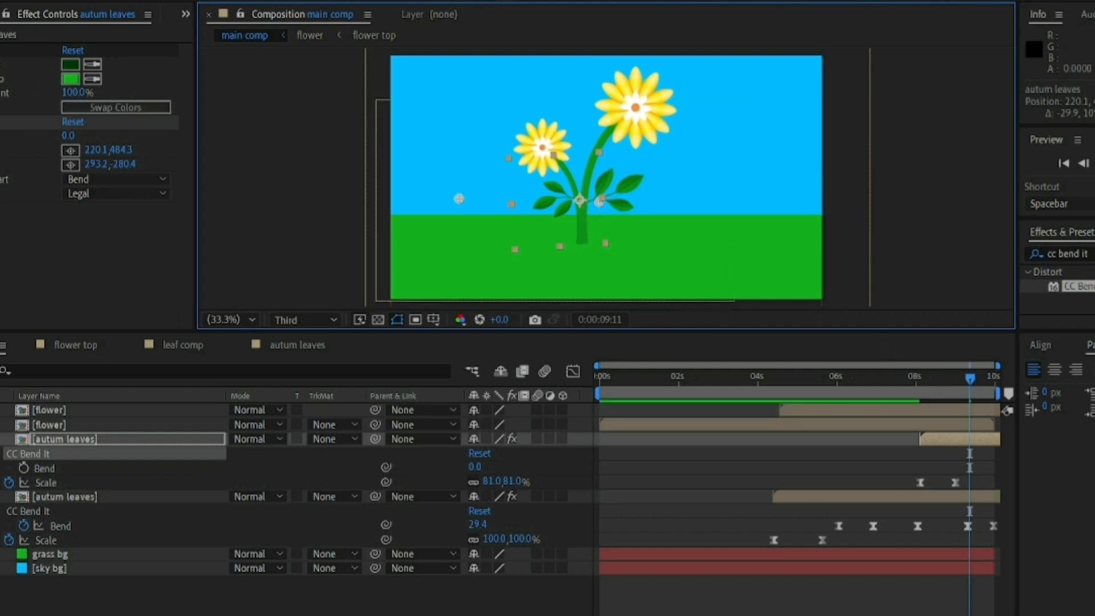
Keyframe the left leaves' Bend at 0 at 0:00:09:11, -30 at 0:00:09:22 and once more at the composition's end, and preview it
click(2, 136)
drag(971, 385, 986, 387)
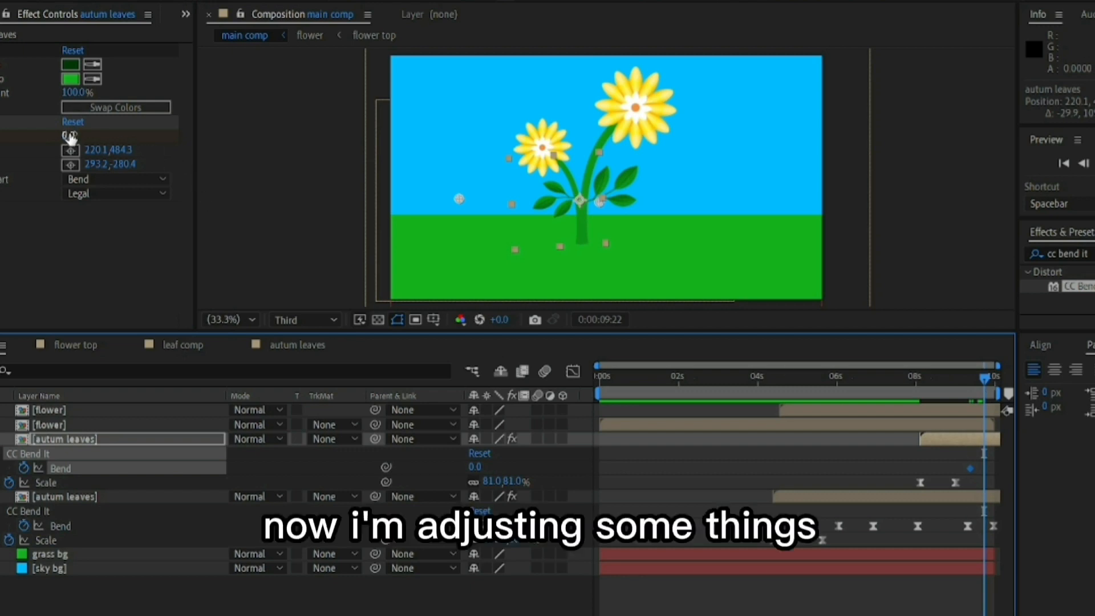
drag(69, 136, 49, 138)
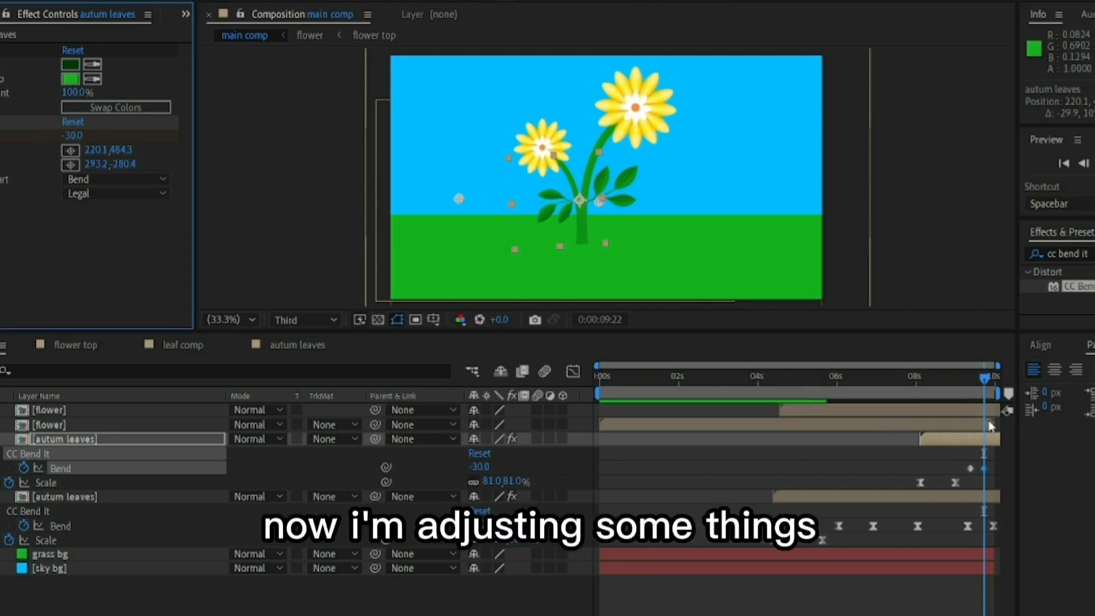
click(994, 385)
key(space)
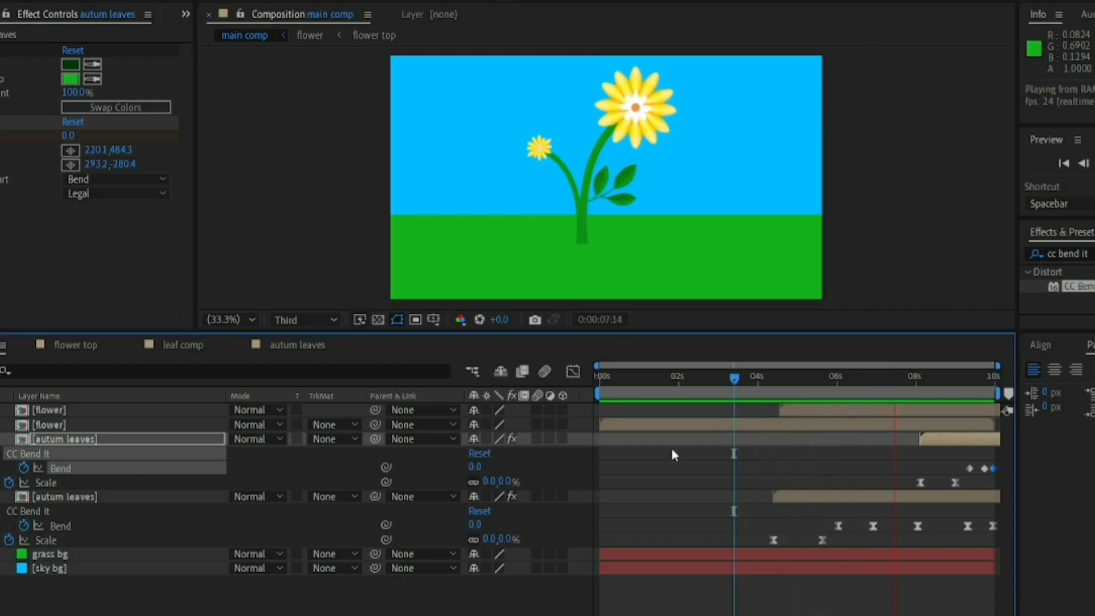
key(space)
Apply Easy Ease to all three Bend keyframes of the left leaves and preview the motion from about the 8-second mark
drag(960, 461, 1018, 476)
key(F9)
click(918, 378)
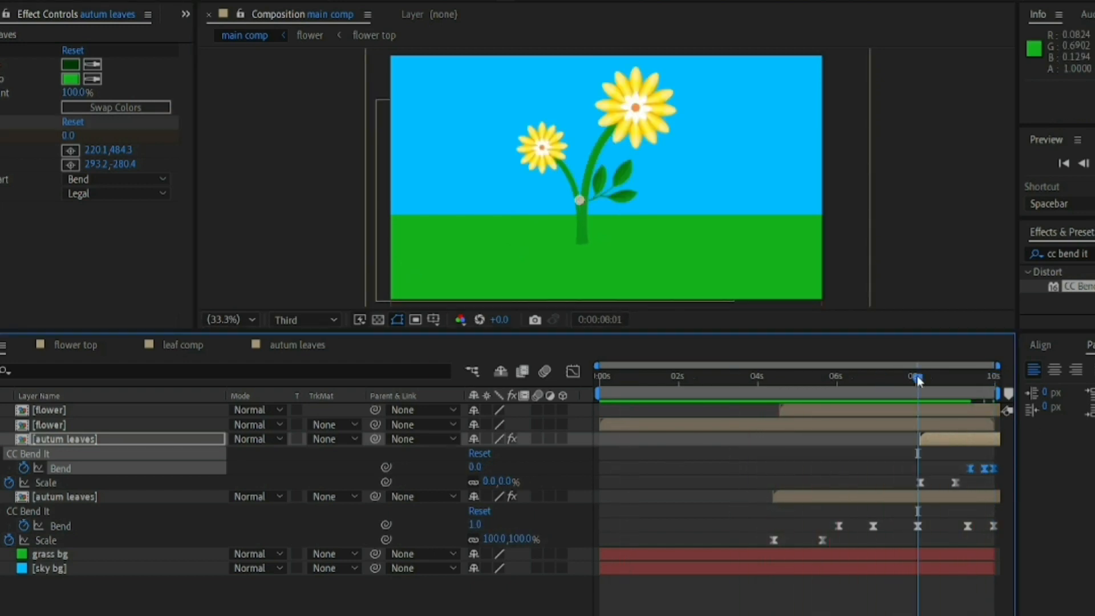
key(space)
key(space)
Move the left leaves' first two Bend keyframes earlier, to about 8.7 and 9.4 seconds, and preview the sway
click(920, 469)
drag(970, 468, 958, 469)
drag(984, 468, 944, 468)
click(927, 379)
key(space)
key(space)
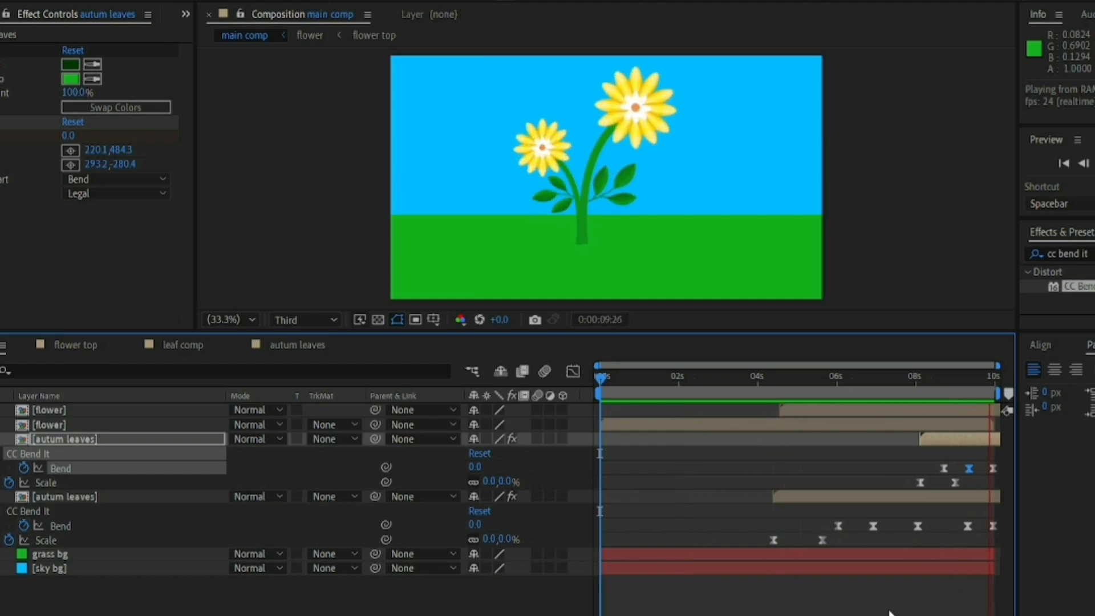
Collapse the keyframed properties of both leaves layers and play the whole animation from the beginning
key(space)
key(u)
click(320, 547)
key(u)
key(space)
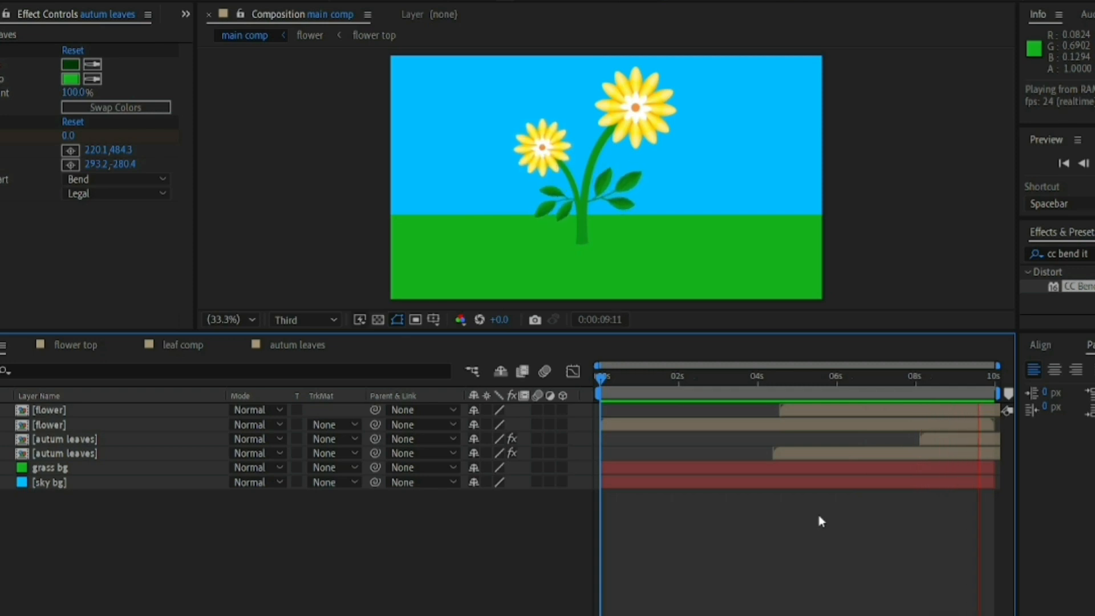
drag(873, 377, 597, 402)
key(space)
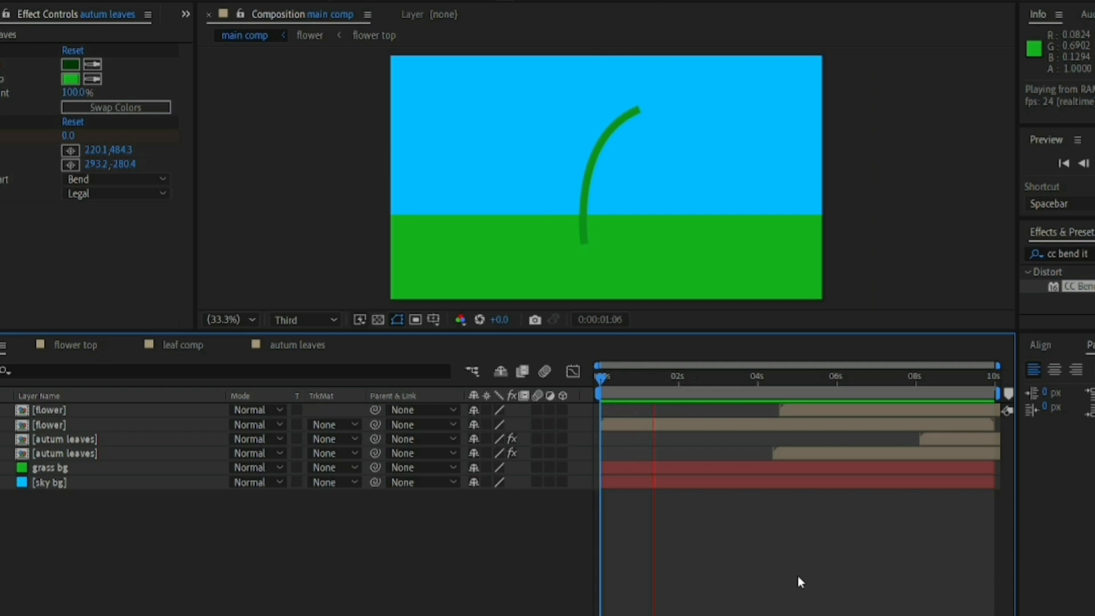